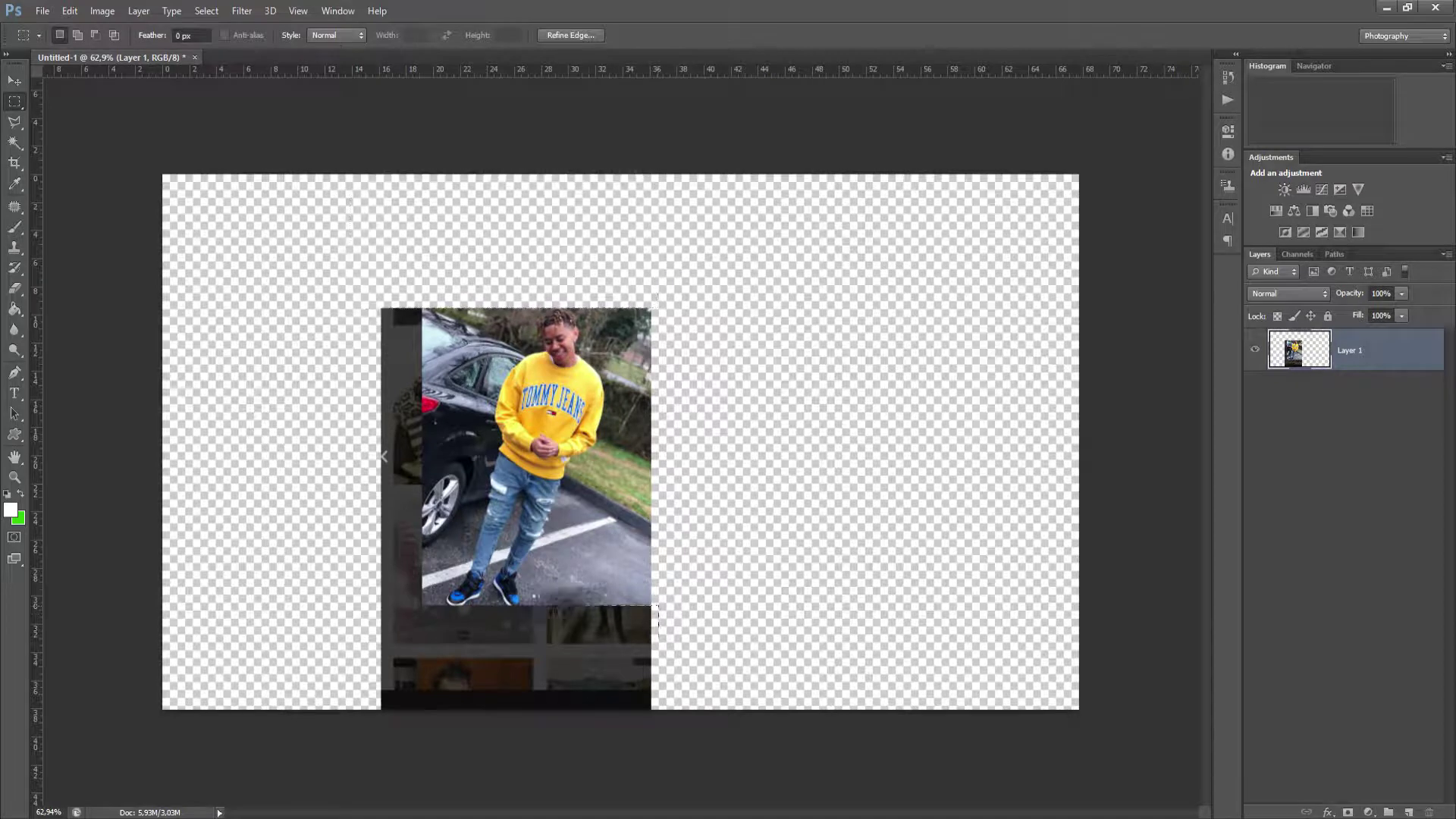
Cut away the dark screenshot remnants around the photo and enlarge the photo to the full height of the canvas.
{"action": "key", "text": "ctrl+x"}
{"action": "key", "text": "ctrl+x"}
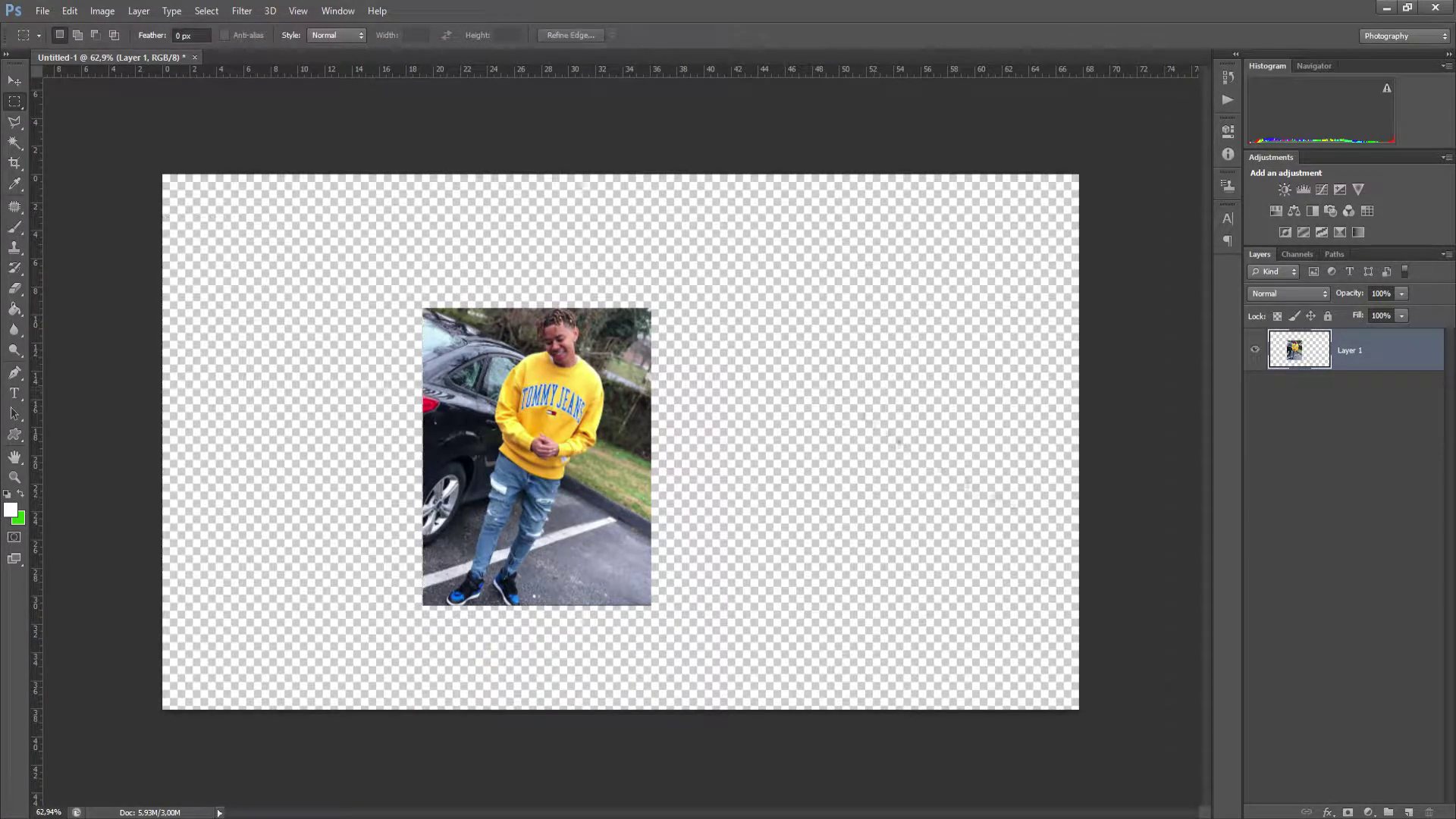
{"action": "key", "text": "ctrl+t"}
{"action": "left_click_drag", "start_coordinate": [651, 307], "coordinate": [753, 174]}
{"action": "left_click_drag", "start_coordinate": [754, 605], "coordinate": [833, 709]}
{"action": "key", "text": "Return"}
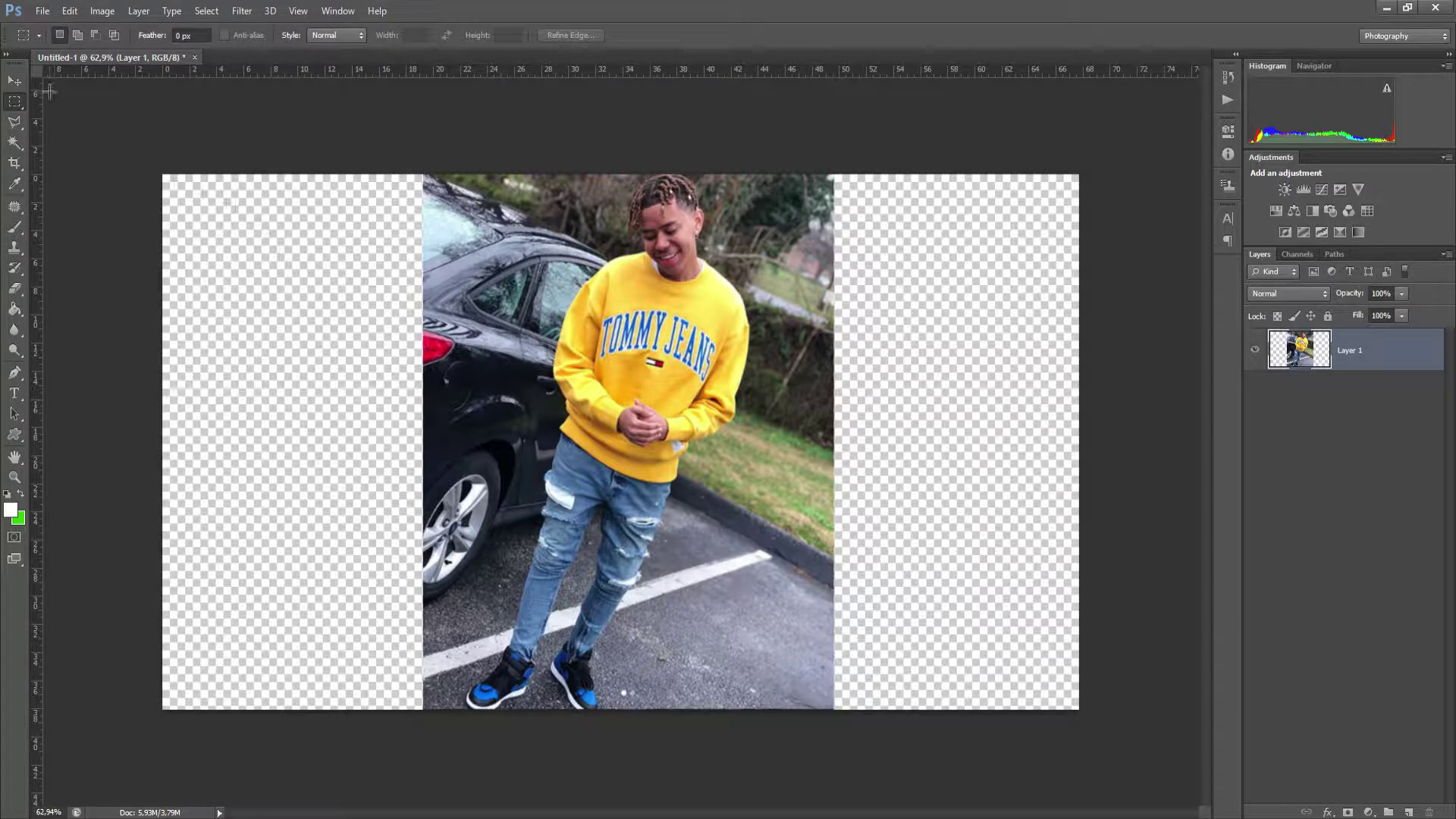
Rotate the photo counter-clockwise and reposition it so the man in the yellow sweater stands upright.
{"action": "key", "text": "ctrl+t"}
{"action": "left_click_drag", "start_coordinate": [860, 740], "coordinate": [959, 660]}
{"action": "left_click_drag", "start_coordinate": [736, 123], "coordinate": [761, 76]}
{"action": "left_click_drag", "start_coordinate": [850, 570], "coordinate": [863, 605]}
{"action": "left_click_drag", "start_coordinate": [771, 106], "coordinate": [765, 124]}
{"action": "left_click_drag", "start_coordinate": [527, 799], "coordinate": [543, 779]}
{"action": "left_click_drag", "start_coordinate": [963, 669], "coordinate": [957, 678]}
{"action": "key", "text": "Return"}
Start a polygonal lasso outline at the right-hand shoe and trace up the outer edge of the jeans past the knee.
{"action": "key", "text": "l"}
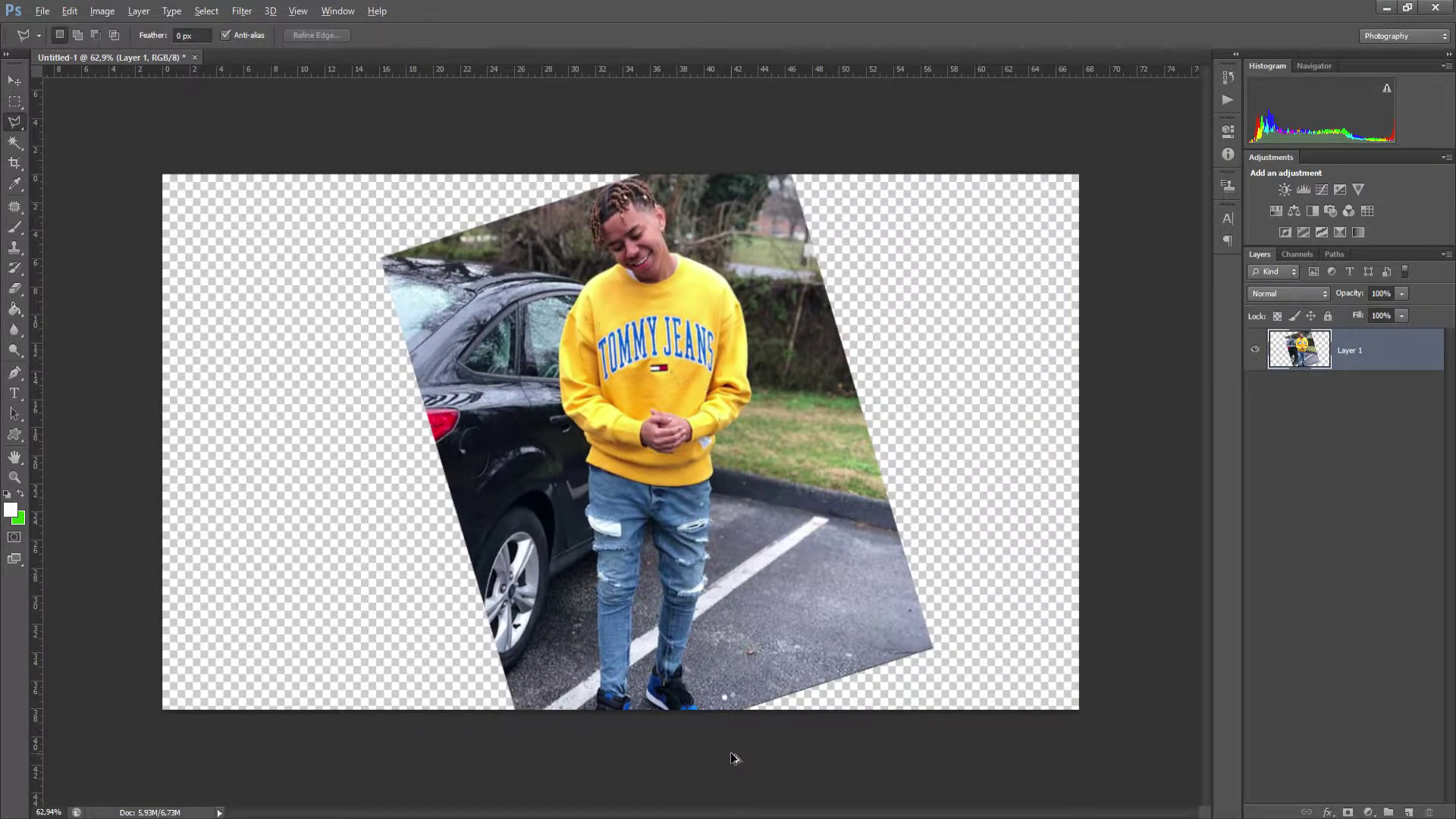
{"action": "scroll", "coordinate": [701, 761], "scroll_direction": "up", "scroll_amount": 5}
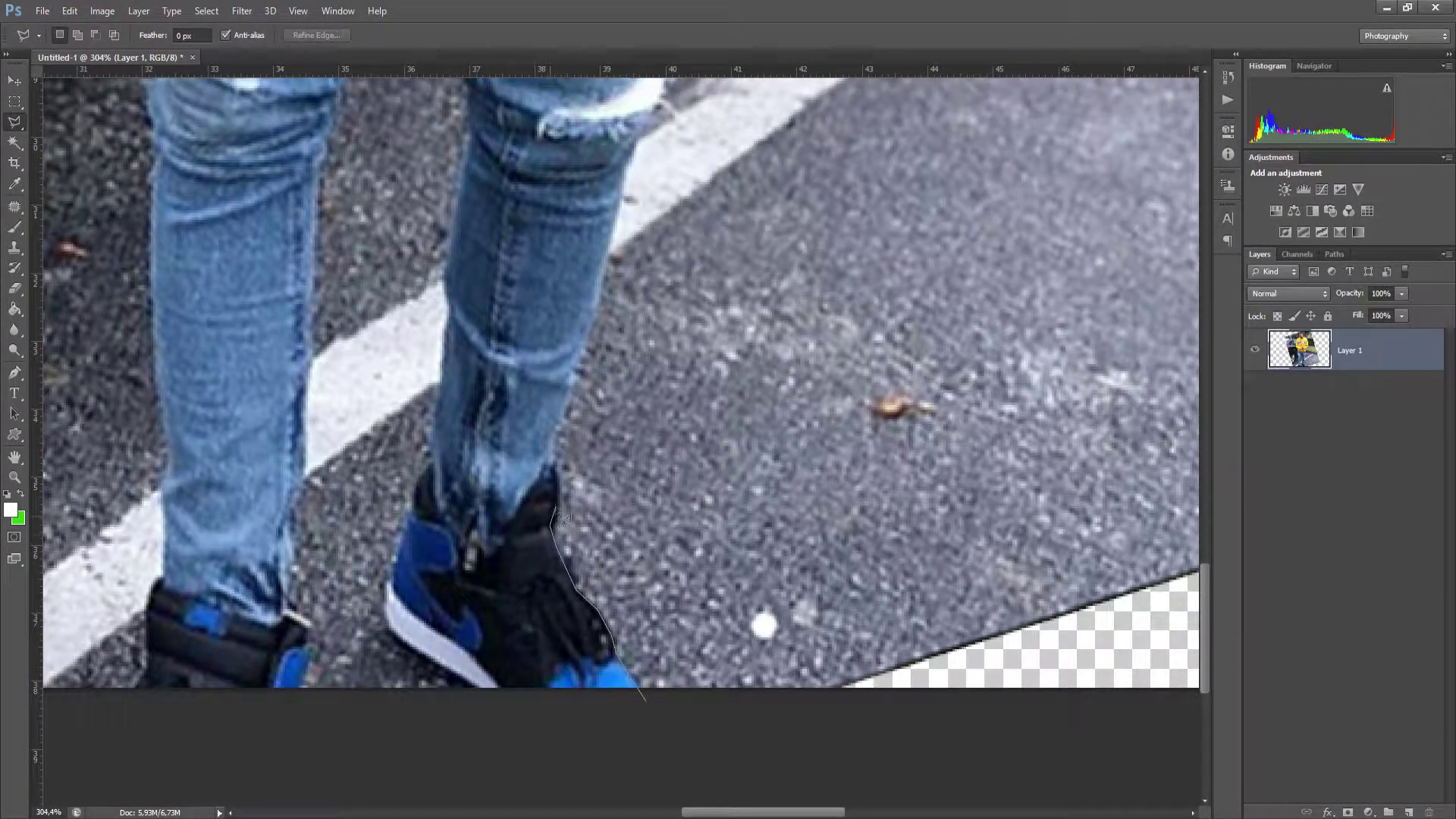
{"action": "scroll", "coordinate": [665, 85], "scroll_direction": "up", "scroll_amount": 1}
{"action": "left_click", "coordinate": [664, 203]}
{"action": "left_click", "coordinate": [666, 185]}
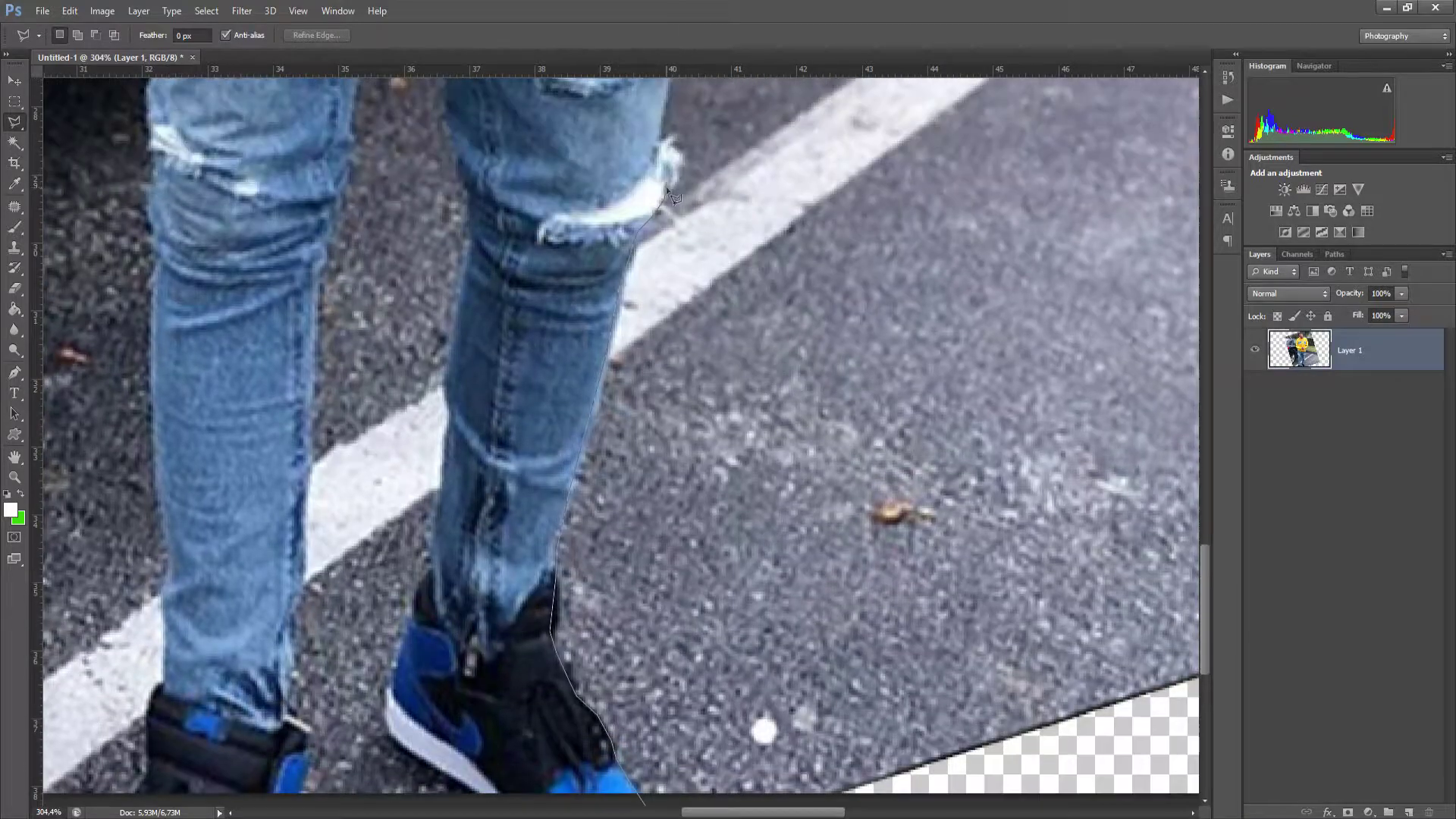
{"action": "left_click", "coordinate": [656, 156]}
{"action": "left_click", "coordinate": [663, 113]}
{"action": "scroll", "coordinate": [662, 114], "scroll_direction": "up", "scroll_amount": 2}
{"action": "left_click", "coordinate": [671, 270]}
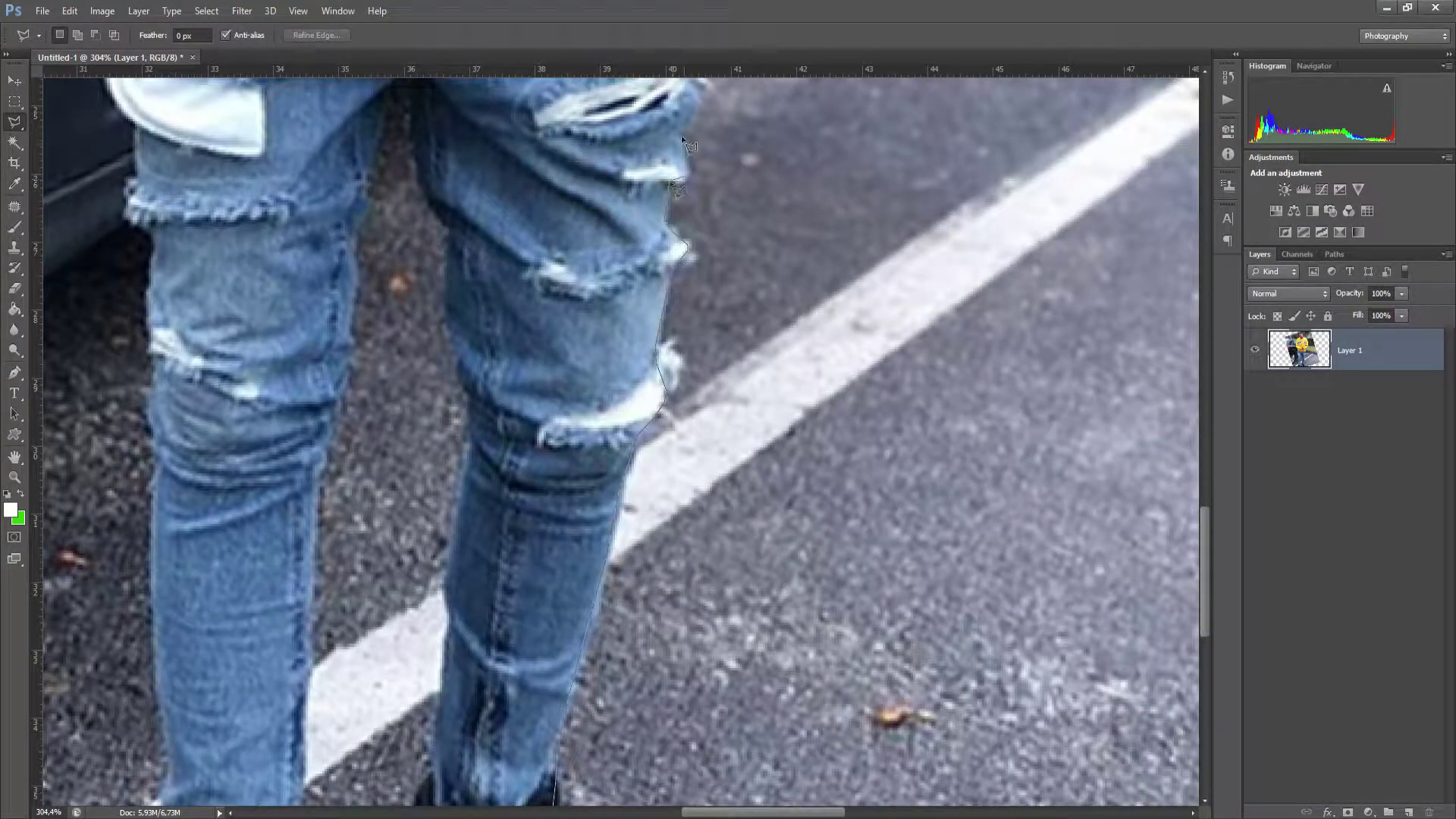
Continue the lasso outline along the hip, the sweater hem and the outer edge of the right-hand sleeve.
{"action": "scroll", "coordinate": [688, 144], "scroll_direction": "up", "scroll_amount": 2}
{"action": "scroll", "coordinate": [707, 100], "scroll_direction": "up", "scroll_amount": 2}
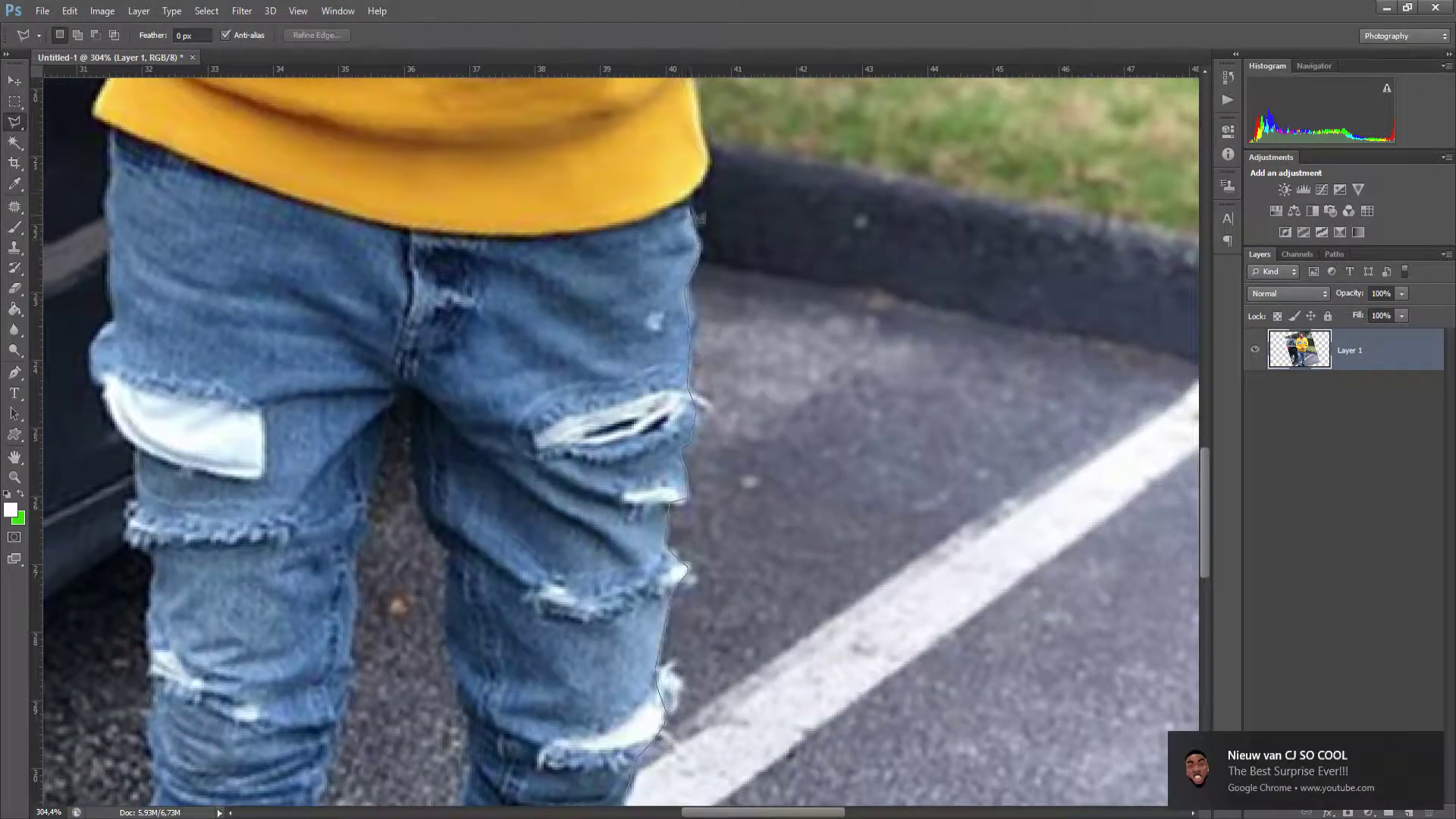
{"action": "scroll", "coordinate": [713, 180], "scroll_direction": "up", "scroll_amount": 3}
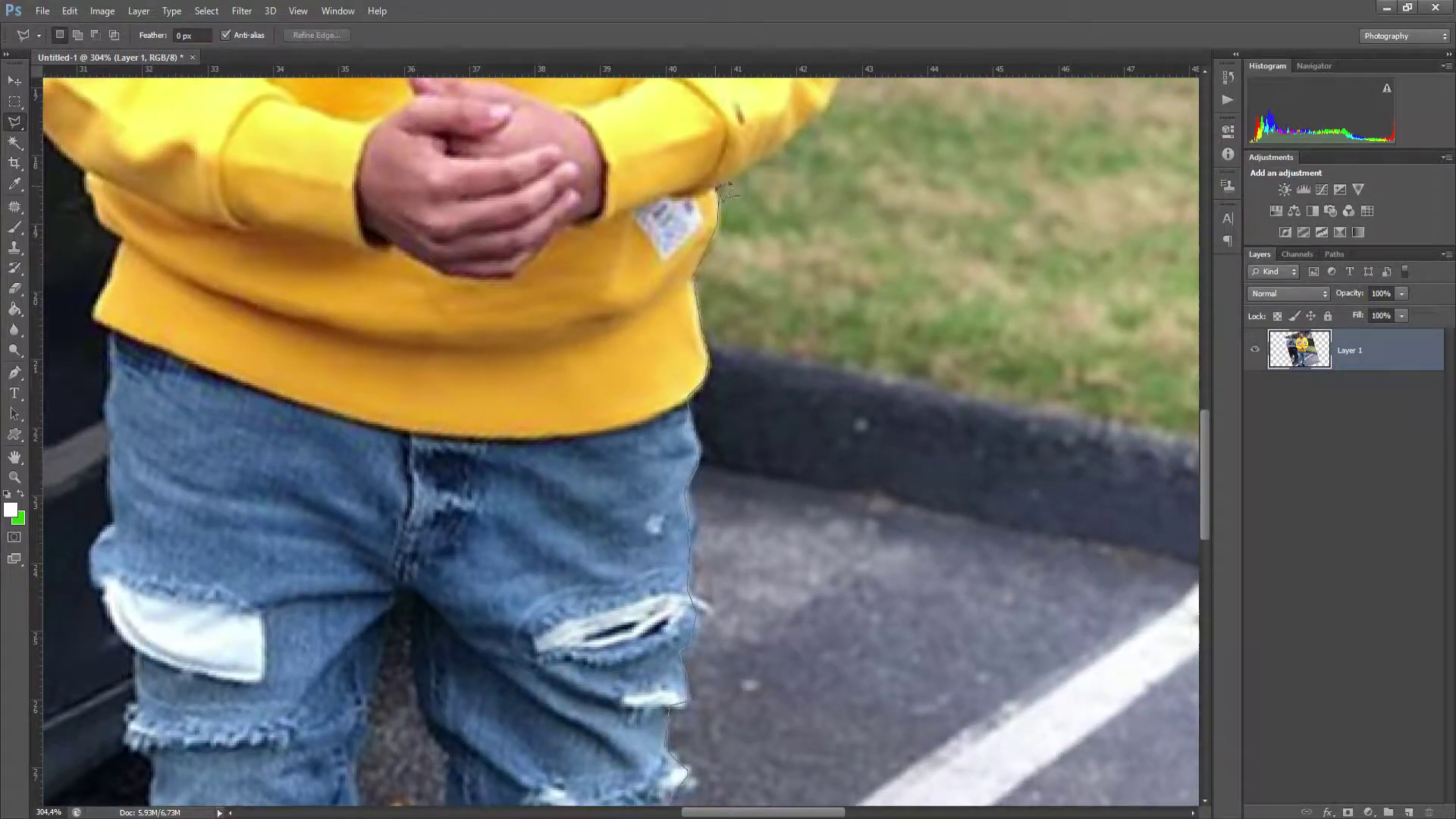
{"action": "left_click", "coordinate": [772, 157]}
{"action": "left_click", "coordinate": [788, 137]}
{"action": "left_click", "coordinate": [820, 109]}
{"action": "left_click", "coordinate": [833, 83]}
{"action": "scroll", "coordinate": [833, 85], "scroll_direction": "up", "scroll_amount": 3}
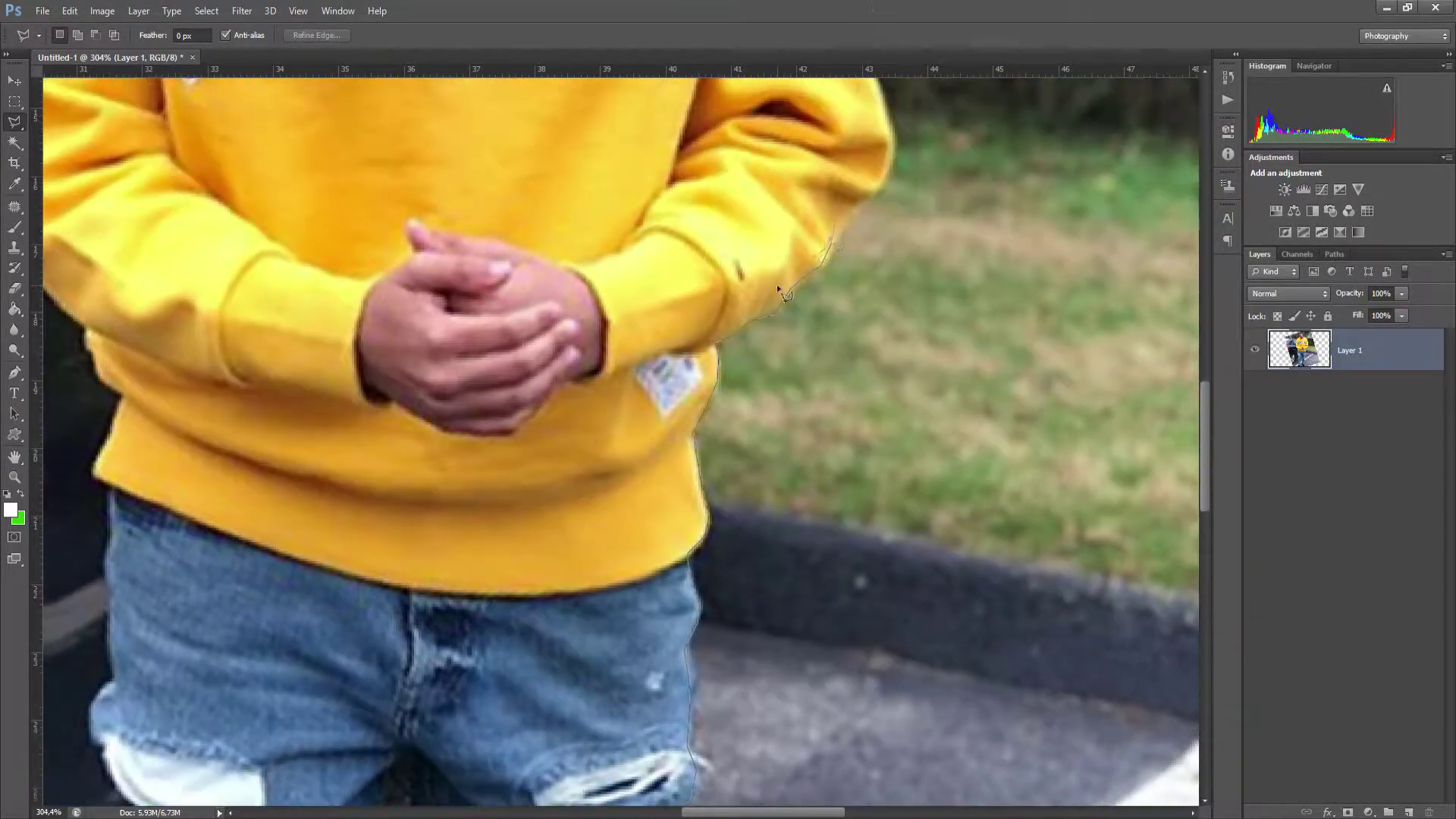
{"action": "scroll", "coordinate": [779, 287], "scroll_direction": "up", "scroll_amount": 8}
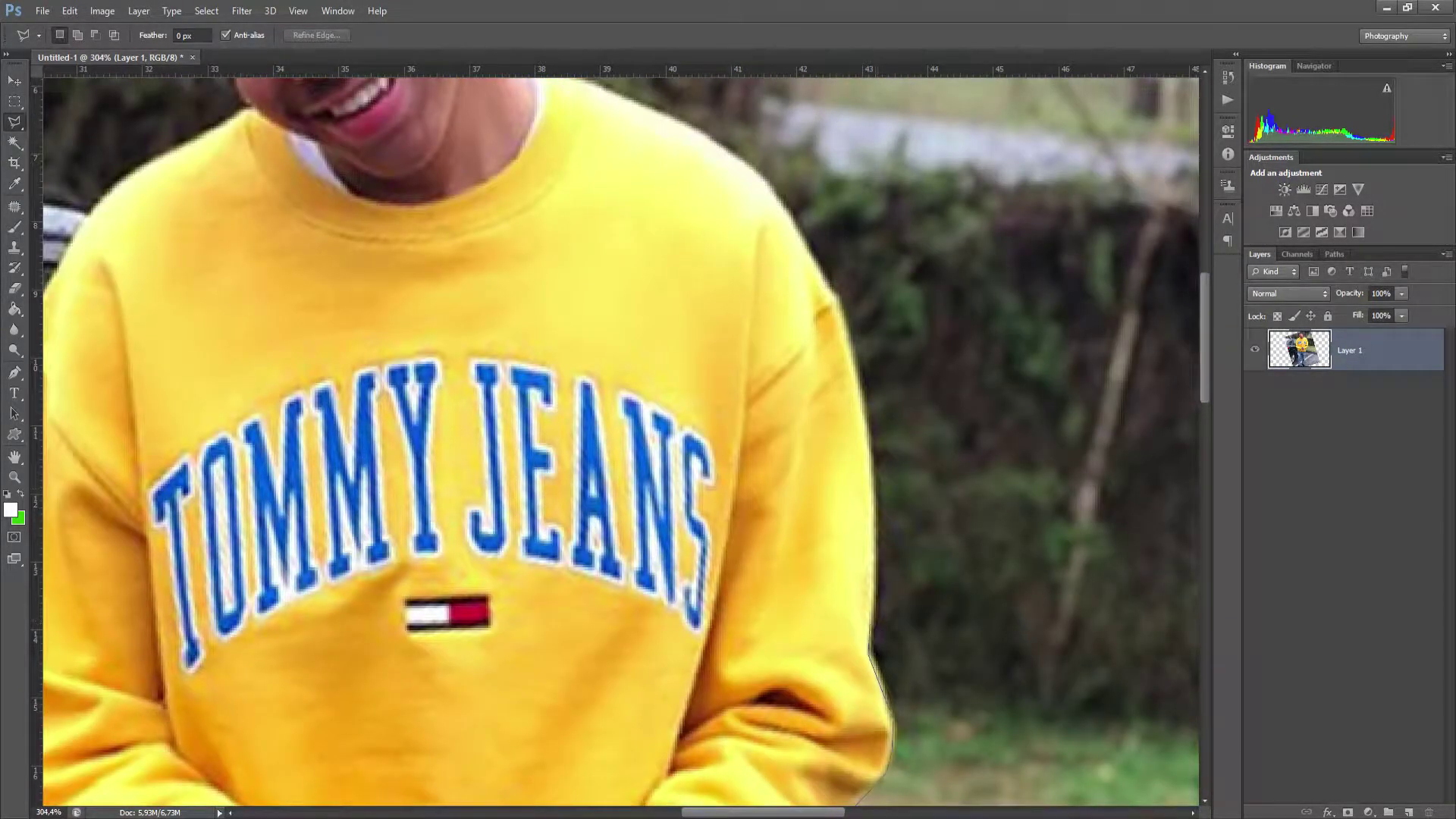
Carry the lasso outline over the shoulder, neck and head, then out above the canvas beyond the photo.
{"action": "scroll", "coordinate": [782, 201], "scroll_direction": "up", "scroll_amount": 5}
{"action": "scroll", "coordinate": [781, 201], "scroll_direction": "left", "scroll_amount": 1}
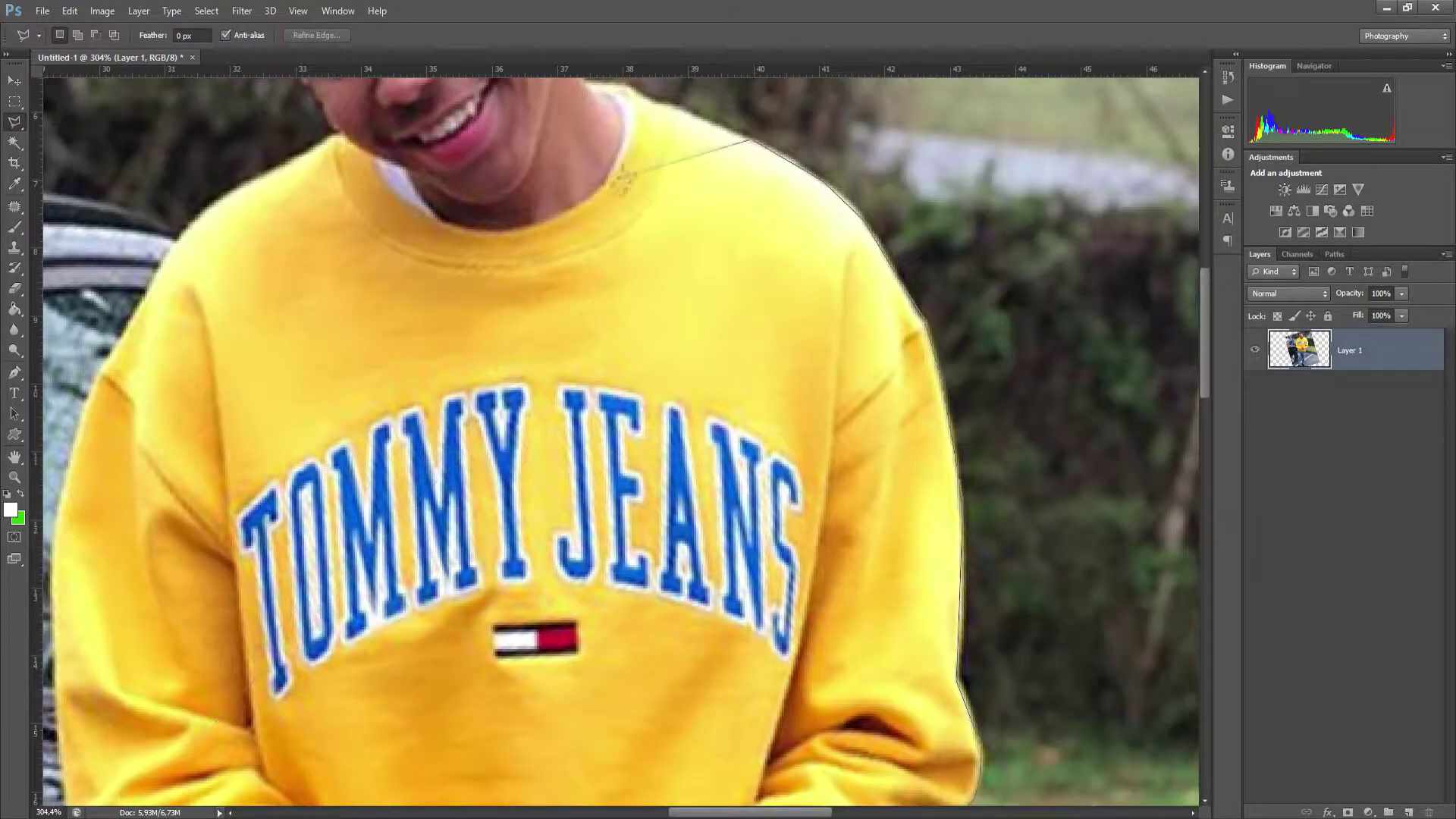
{"action": "scroll", "coordinate": [594, 506], "scroll_direction": "up", "scroll_amount": 1}
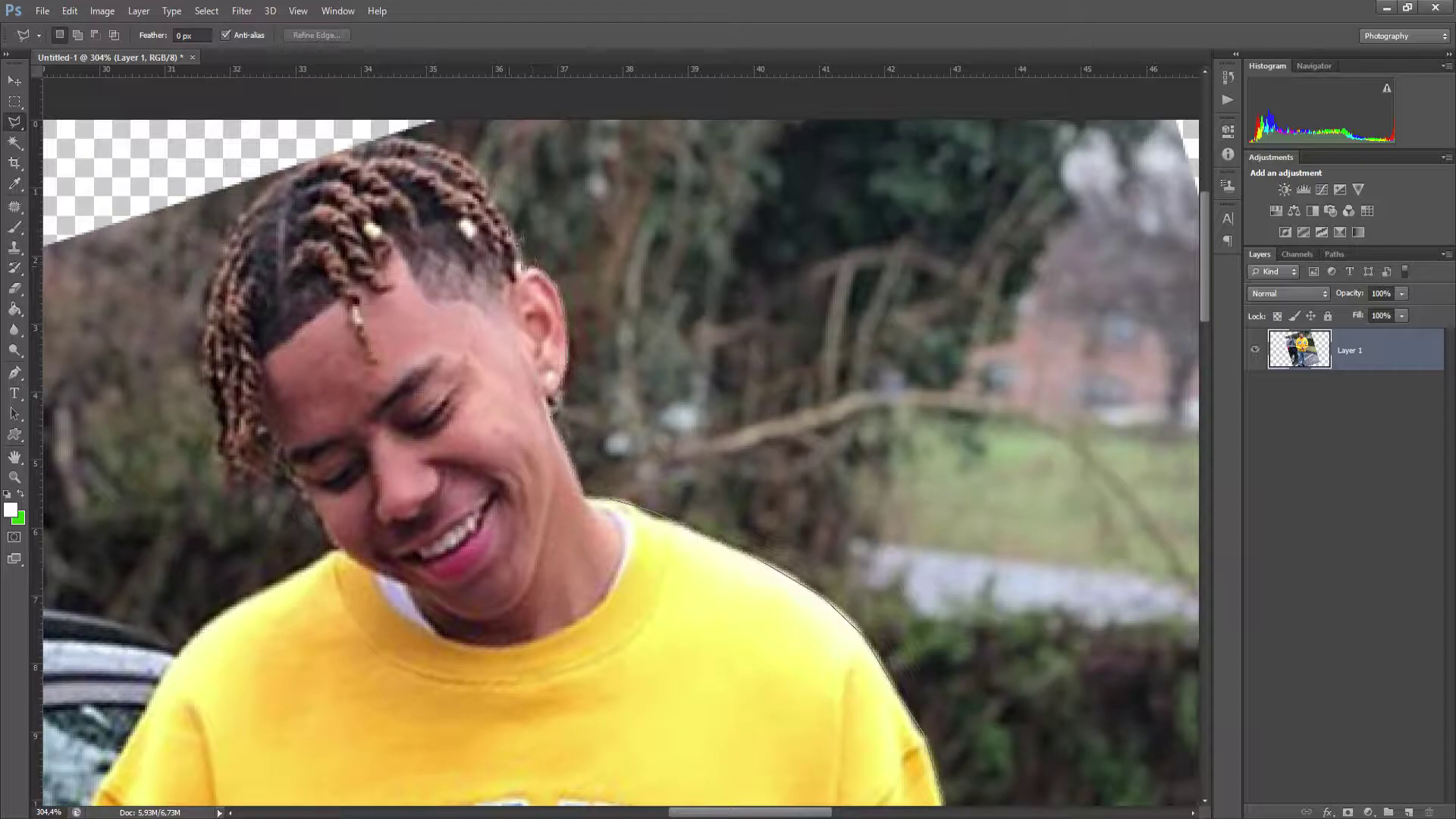
{"action": "left_click", "coordinate": [441, 97]}
{"action": "left_click", "coordinate": [1024, 159]}
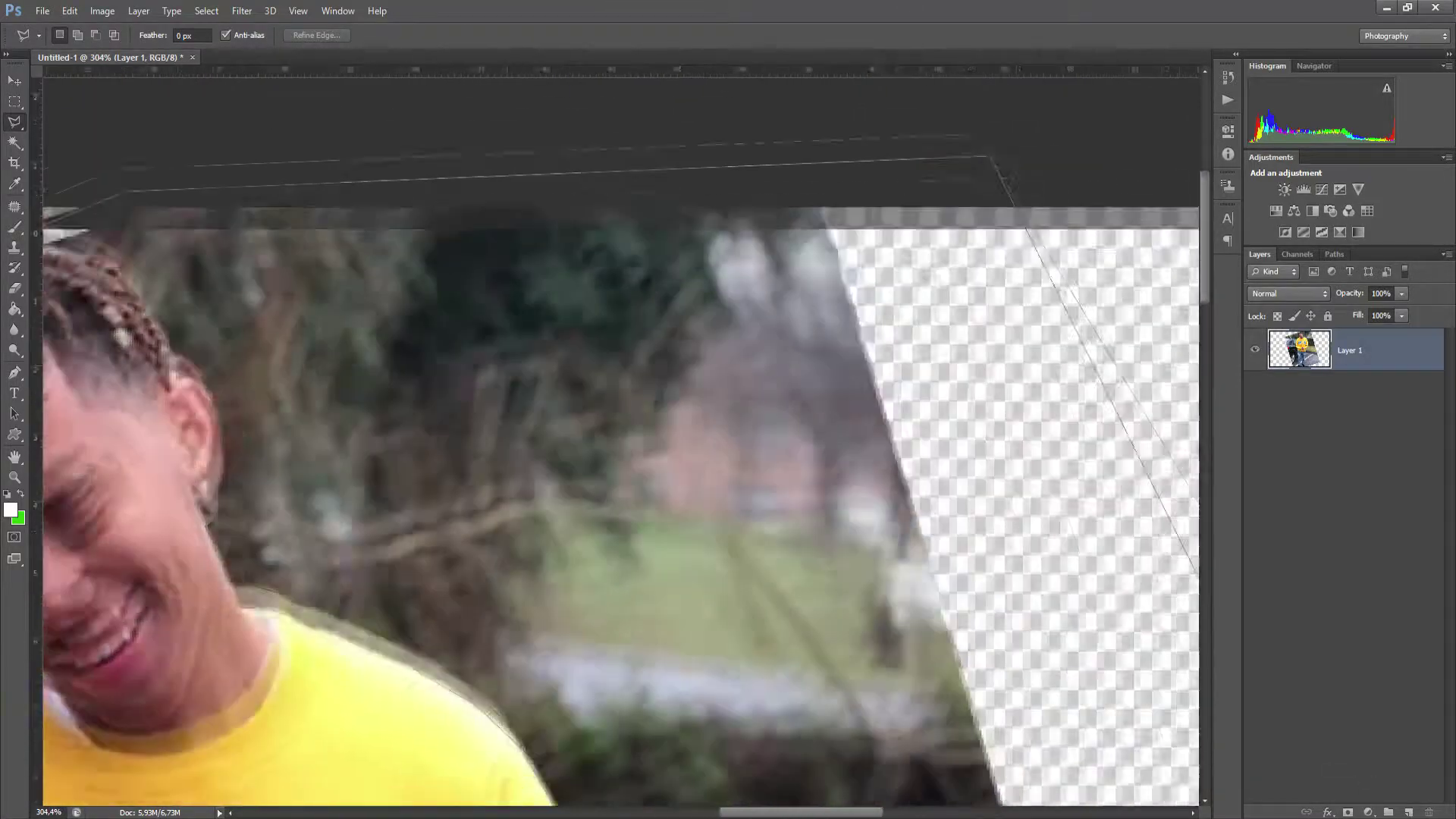
Close the lasso selection around the background to the right of the man and delete that background.
{"action": "scroll", "coordinate": [980, 669], "scroll_direction": "down", "scroll_amount": 15}
{"action": "scroll", "coordinate": [980, 669], "scroll_direction": "right", "scroll_amount": 3}
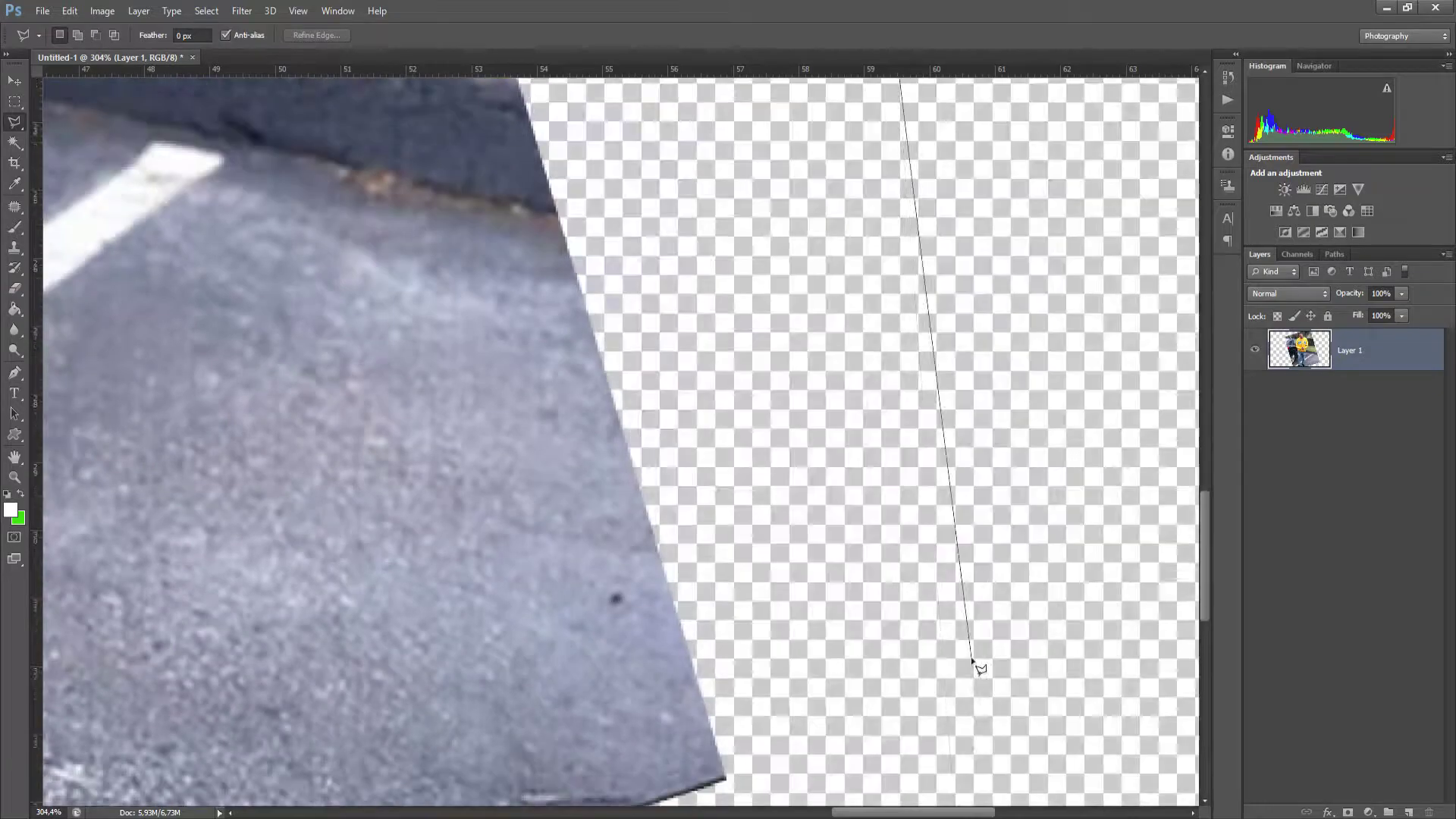
{"action": "left_click", "coordinate": [973, 662]}
{"action": "left_click", "coordinate": [727, 750]}
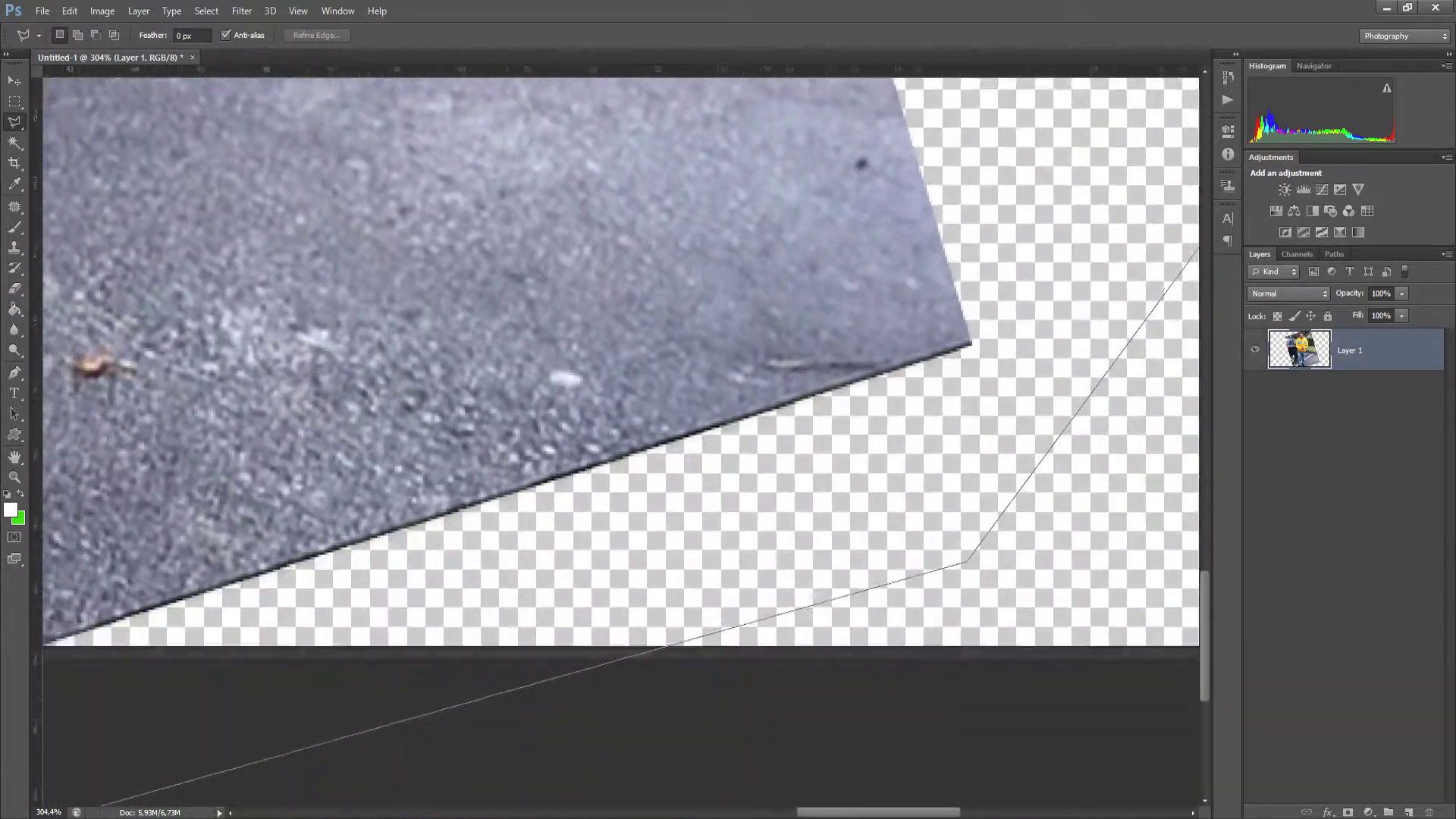
{"action": "double_click", "coordinate": [183, 729]}
{"action": "key", "text": "ctrl+0"}
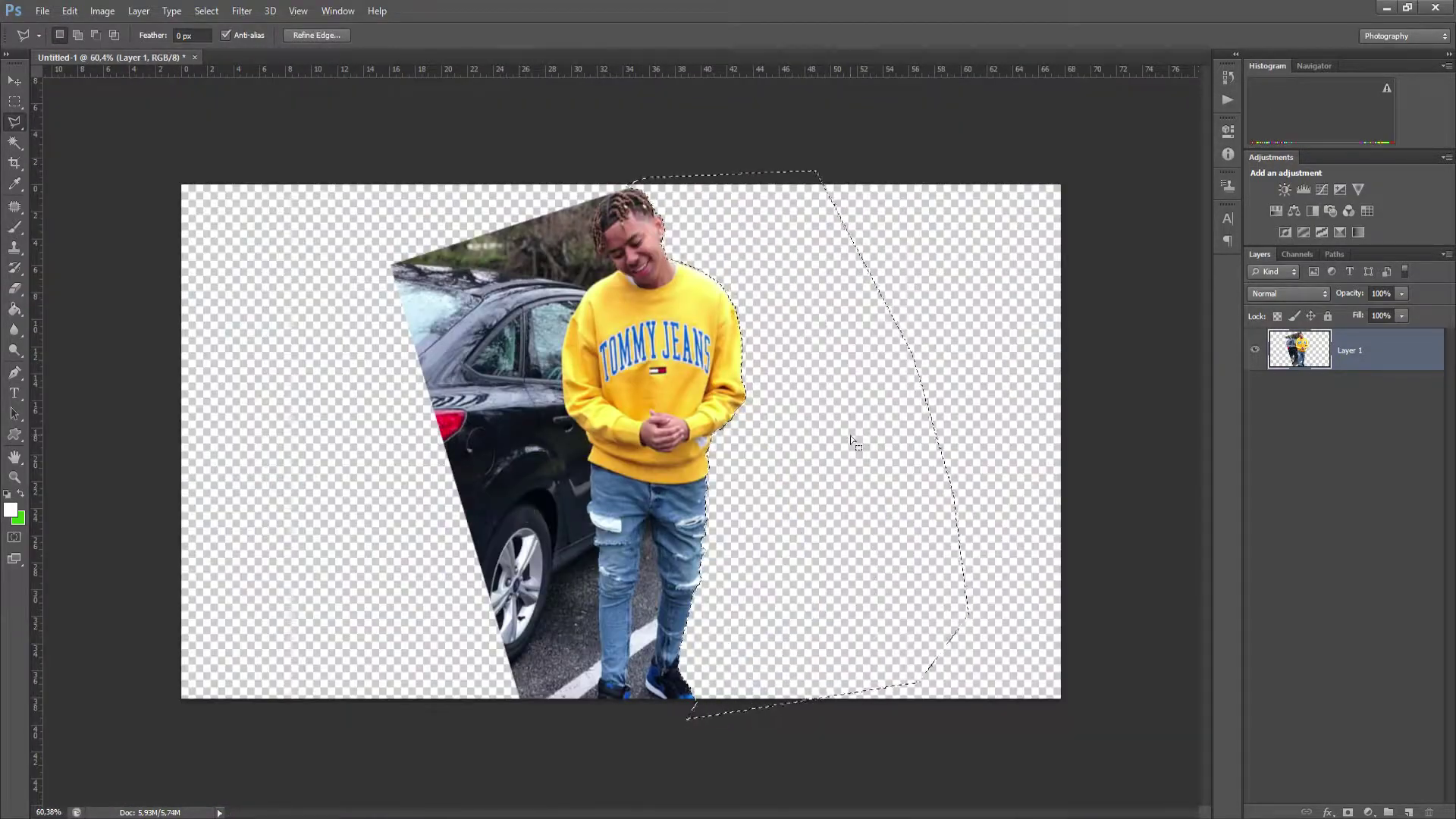
Trace the gap between the man's legs with the Pen tool, from the shoes up to the crotch.
{"action": "scroll", "coordinate": [643, 658], "scroll_direction": "up", "scroll_amount": 5}
{"action": "key", "text": "p"}
{"action": "scroll", "coordinate": [698, 662], "scroll_direction": "down", "scroll_amount": 1}
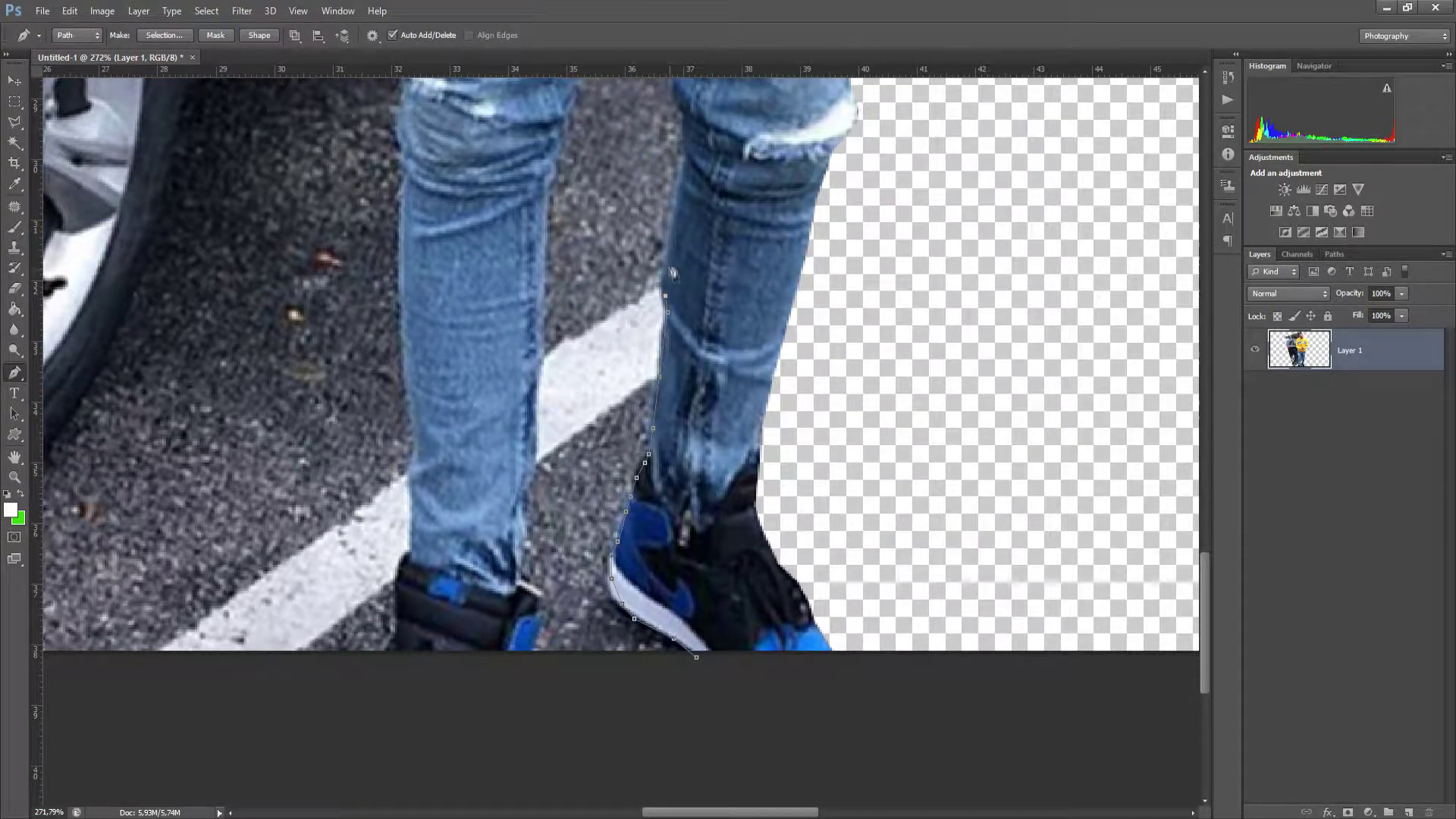
{"action": "scroll", "coordinate": [666, 475], "scroll_direction": "up", "scroll_amount": 5}
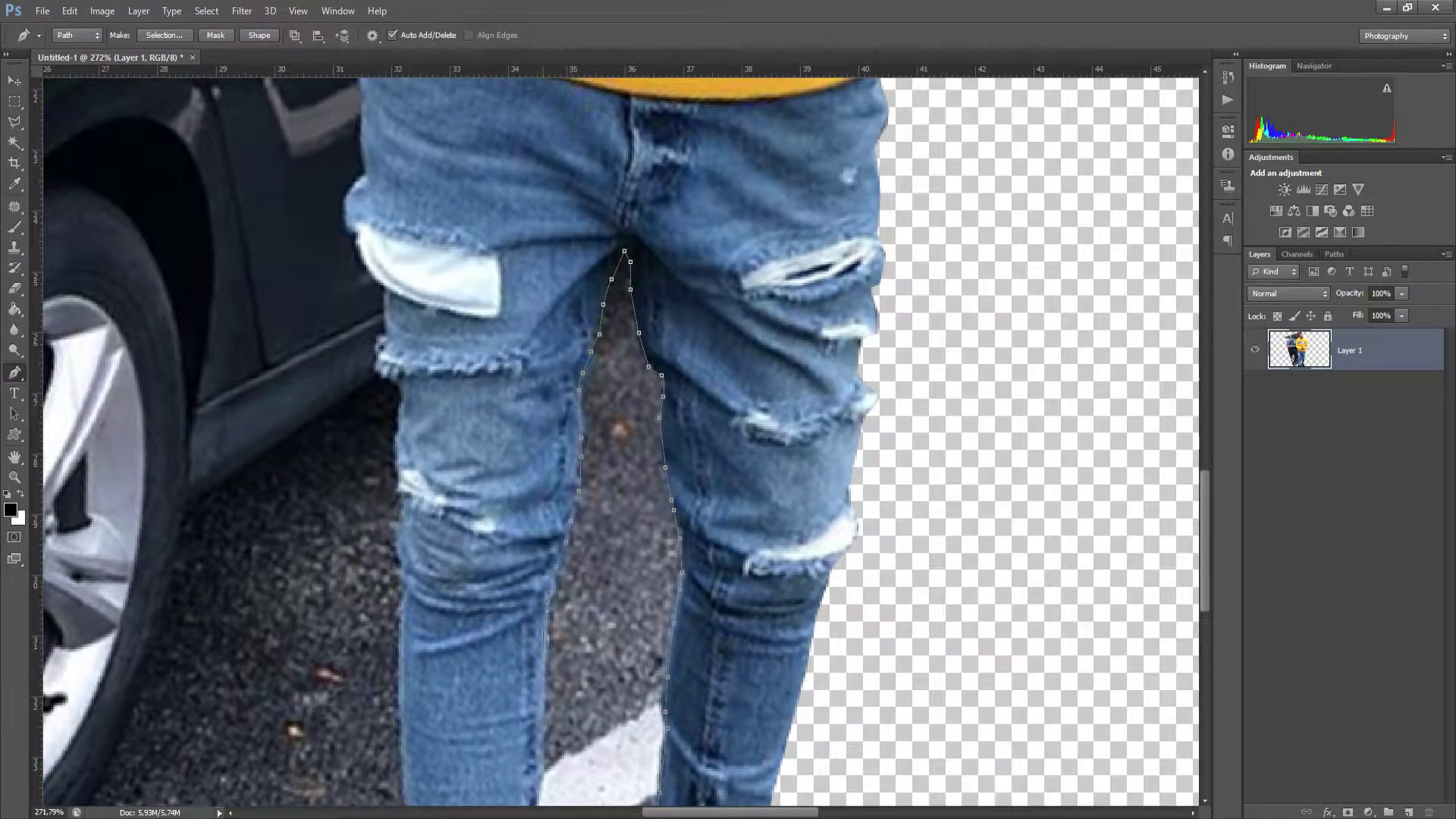
Convert the path between the legs to a selection, delete the pavement inside it and deselect.
{"action": "scroll", "coordinate": [622, 440], "scroll_direction": "down", "scroll_amount": 4}
{"action": "right_click", "coordinate": [569, 478]}
{"action": "left_click", "coordinate": [607, 184]}
{"action": "key", "text": "Return"}
{"action": "key", "text": "Delete"}
{"action": "scroll", "coordinate": [664, 389], "scroll_direction": "down", "scroll_amount": 4}
{"action": "right_click", "coordinate": [647, 399]}
{"action": "left_click", "coordinate": [684, 425]}
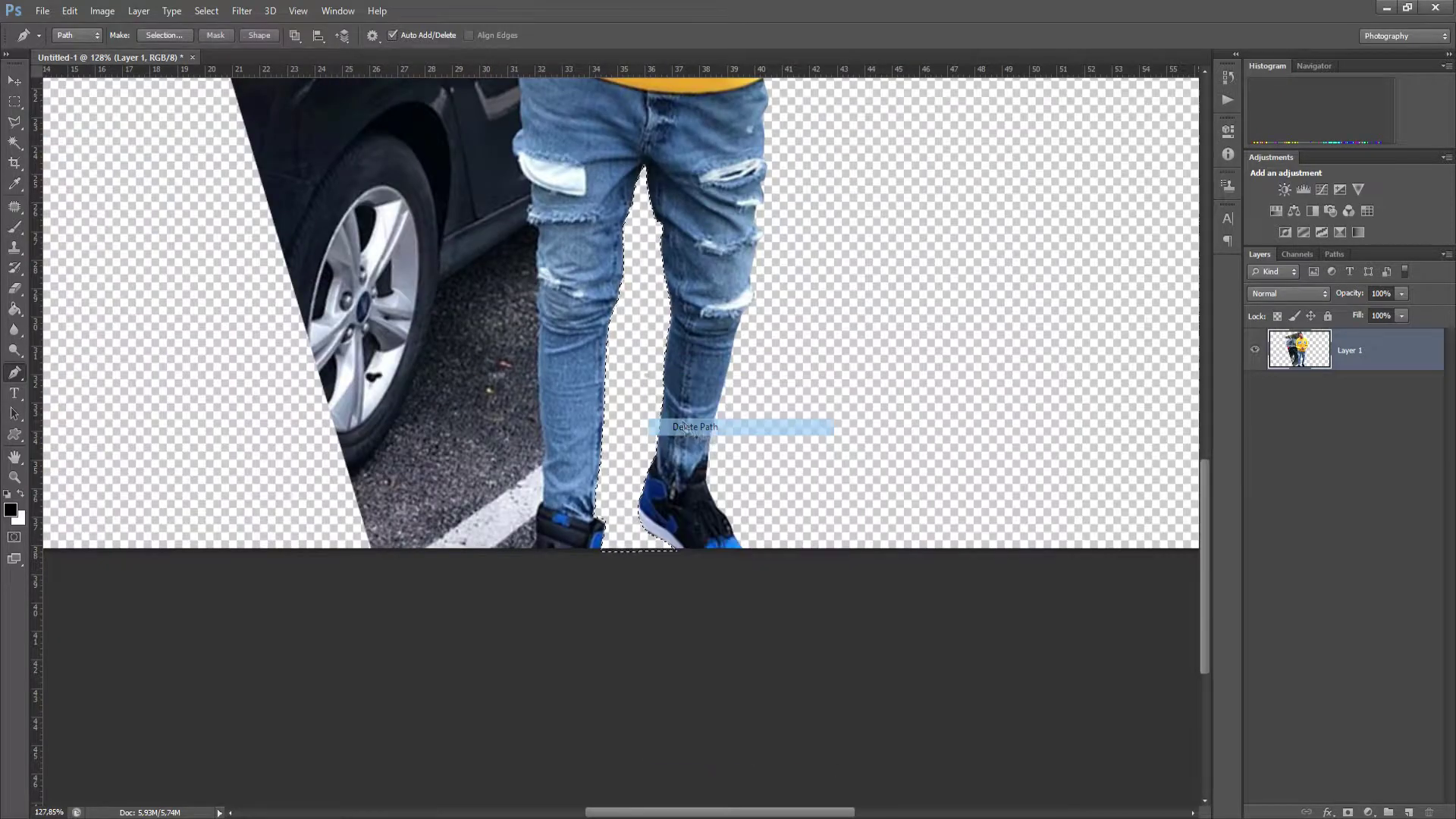
{"action": "key", "text": "m"}
{"action": "right_click", "coordinate": [680, 405]}
{"action": "left_click", "coordinate": [702, 414]}
Trace a pen path from the left-hand shoe up the outer edge of the jeans to the sweater's lower sleeve.
{"action": "scroll", "coordinate": [694, 413], "scroll_direction": "up", "scroll_amount": 1}
{"action": "scroll", "coordinate": [522, 655], "scroll_direction": "up", "scroll_amount": 3}
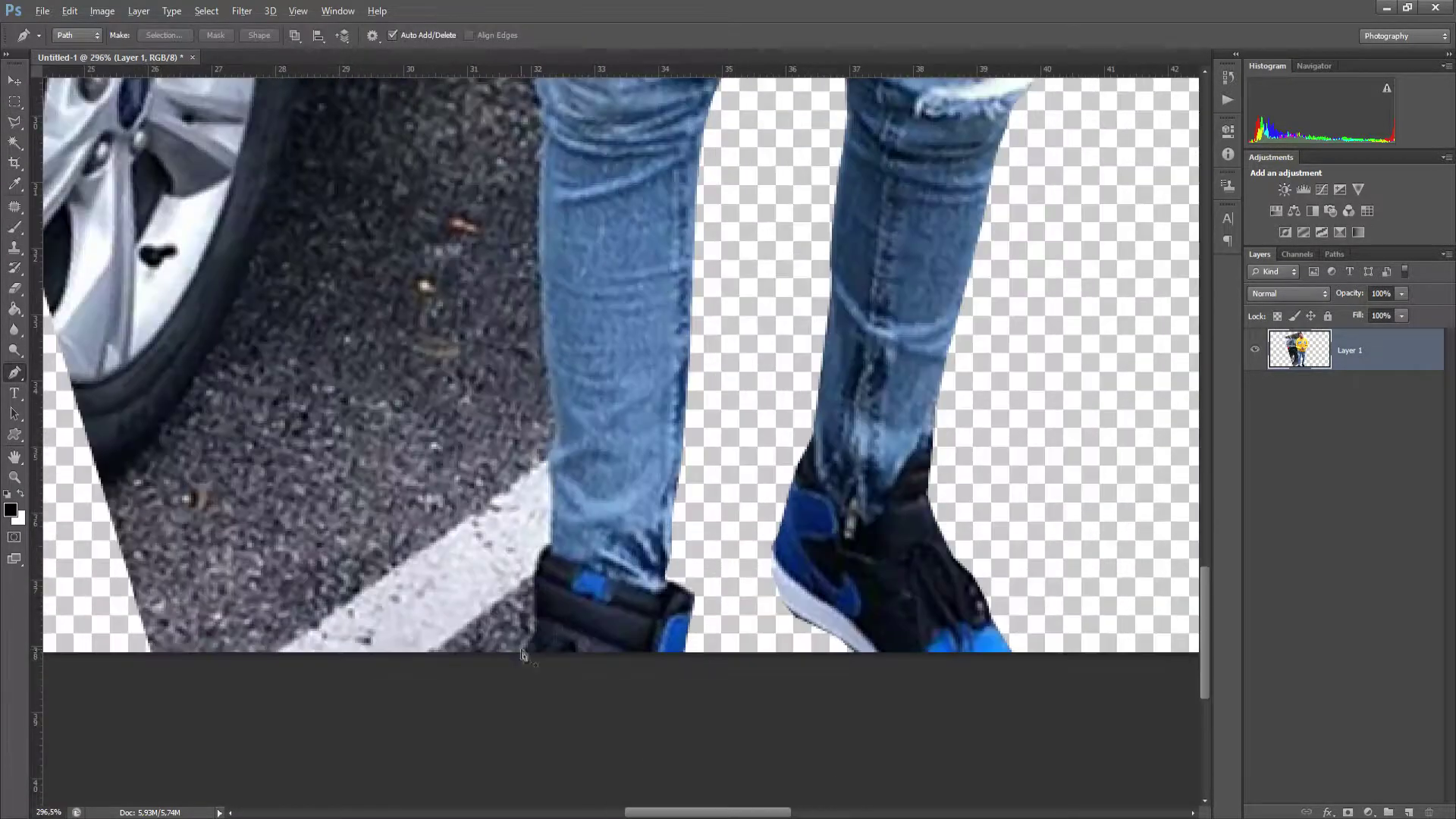
{"action": "scroll", "coordinate": [548, 142], "scroll_direction": "up", "scroll_amount": 5}
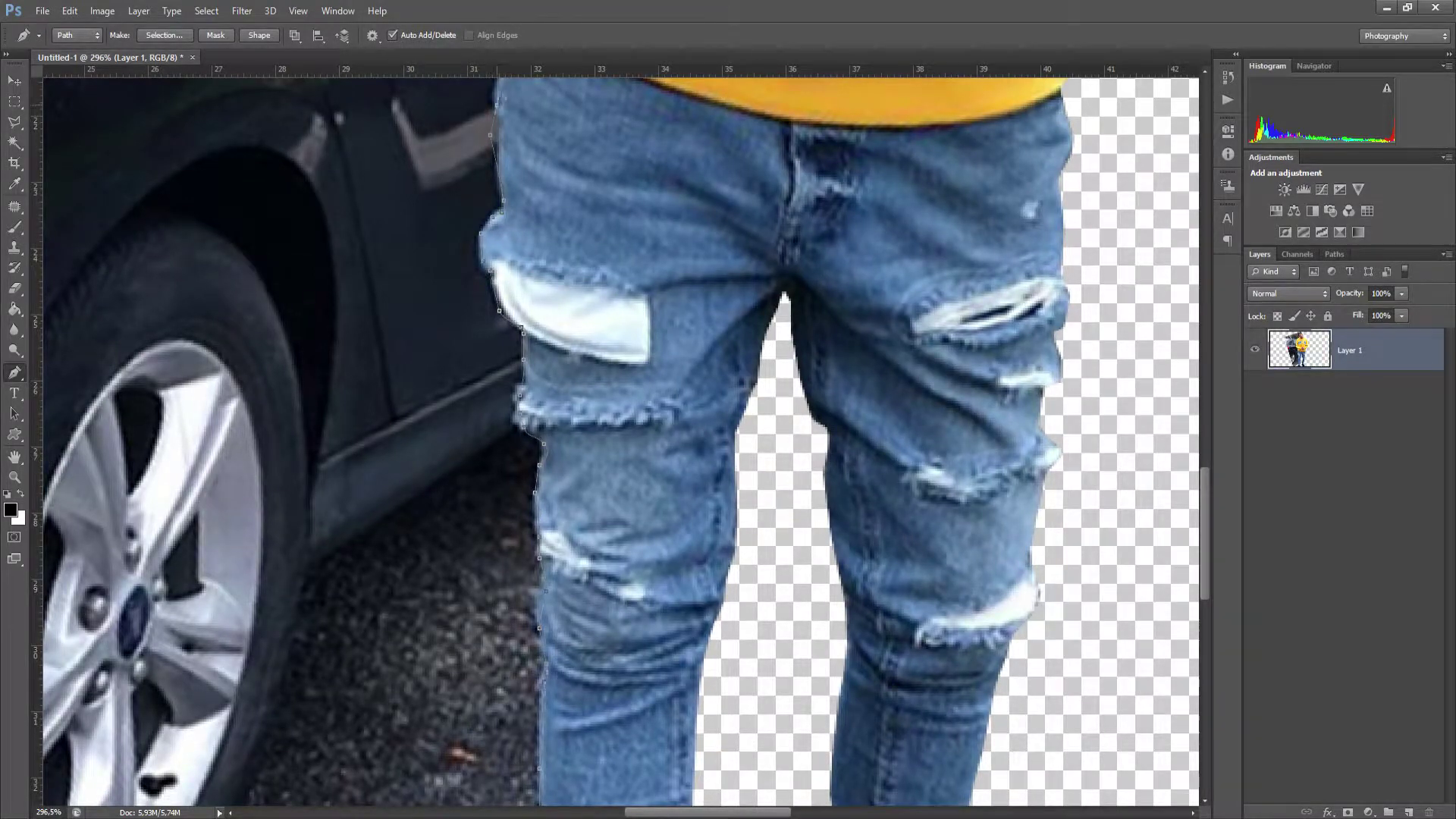
{"action": "scroll", "coordinate": [497, 303], "scroll_direction": "up", "scroll_amount": 6}
{"action": "left_click", "coordinate": [497, 538]}
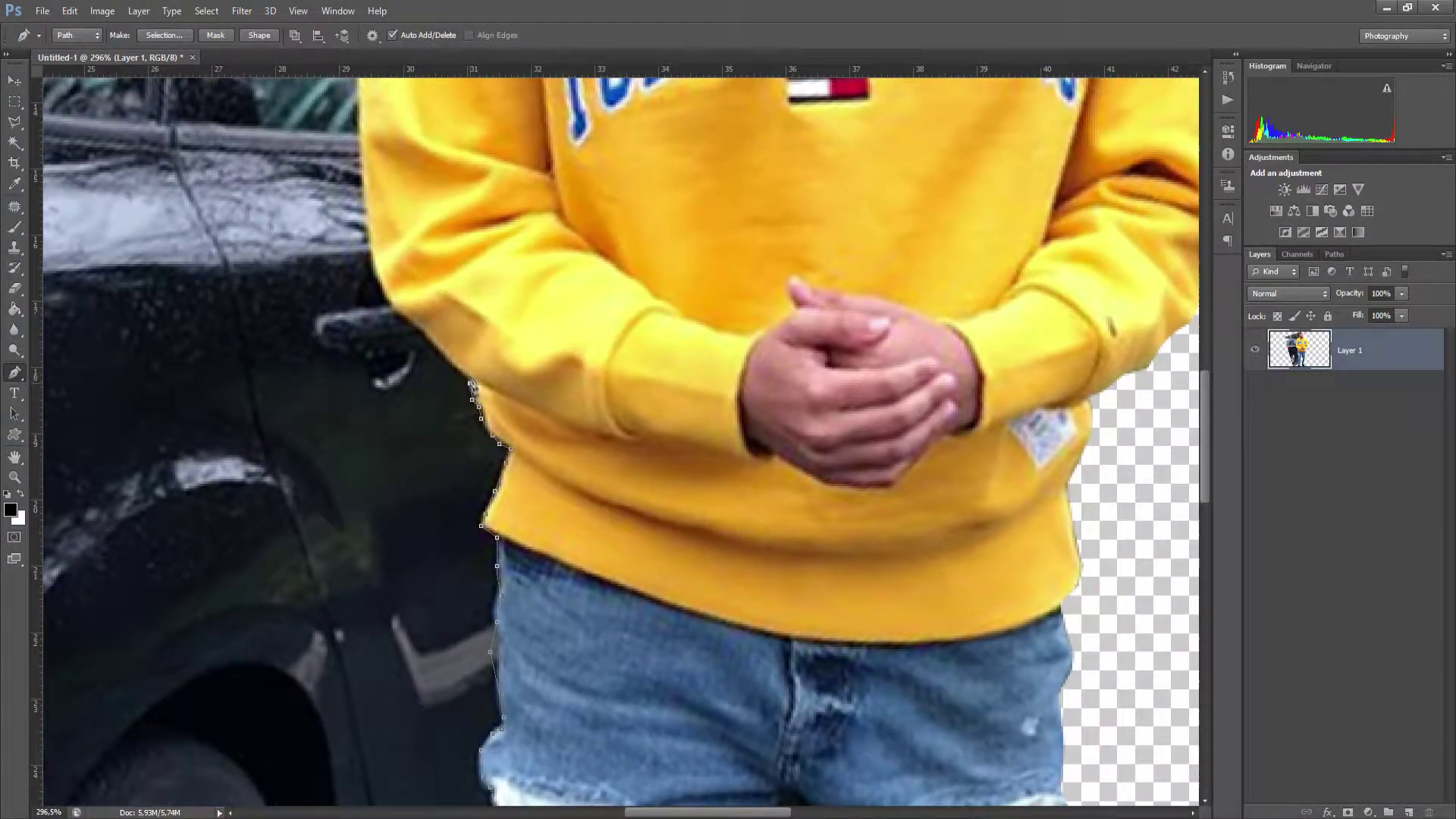
Continue the pen path along the left sleeve, shoulder, face and braids, and close it around the remaining background.
{"action": "scroll", "coordinate": [376, 220], "scroll_direction": "down", "scroll_amount": 4}
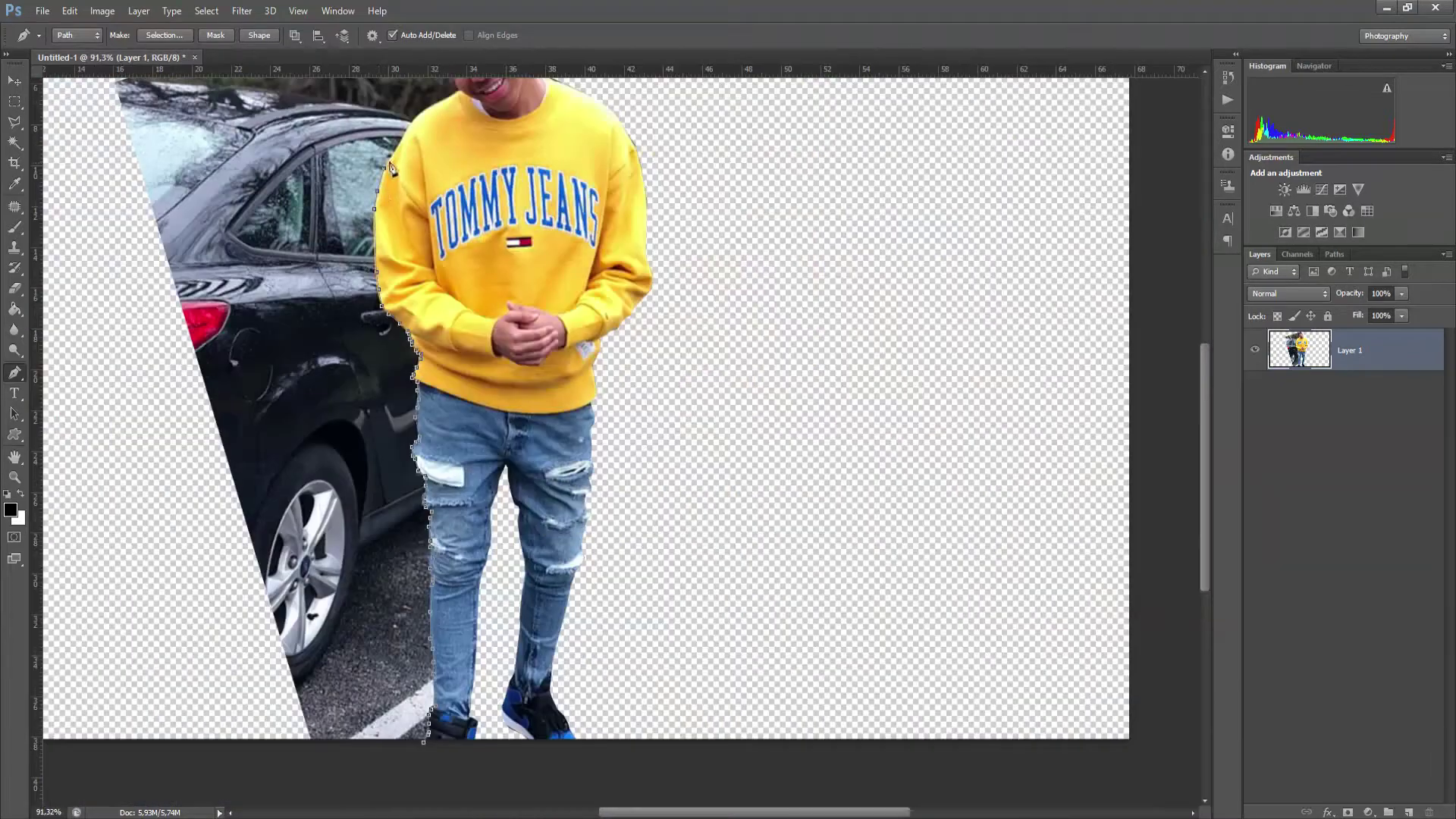
{"action": "scroll", "coordinate": [428, 114], "scroll_direction": "up", "scroll_amount": 5}
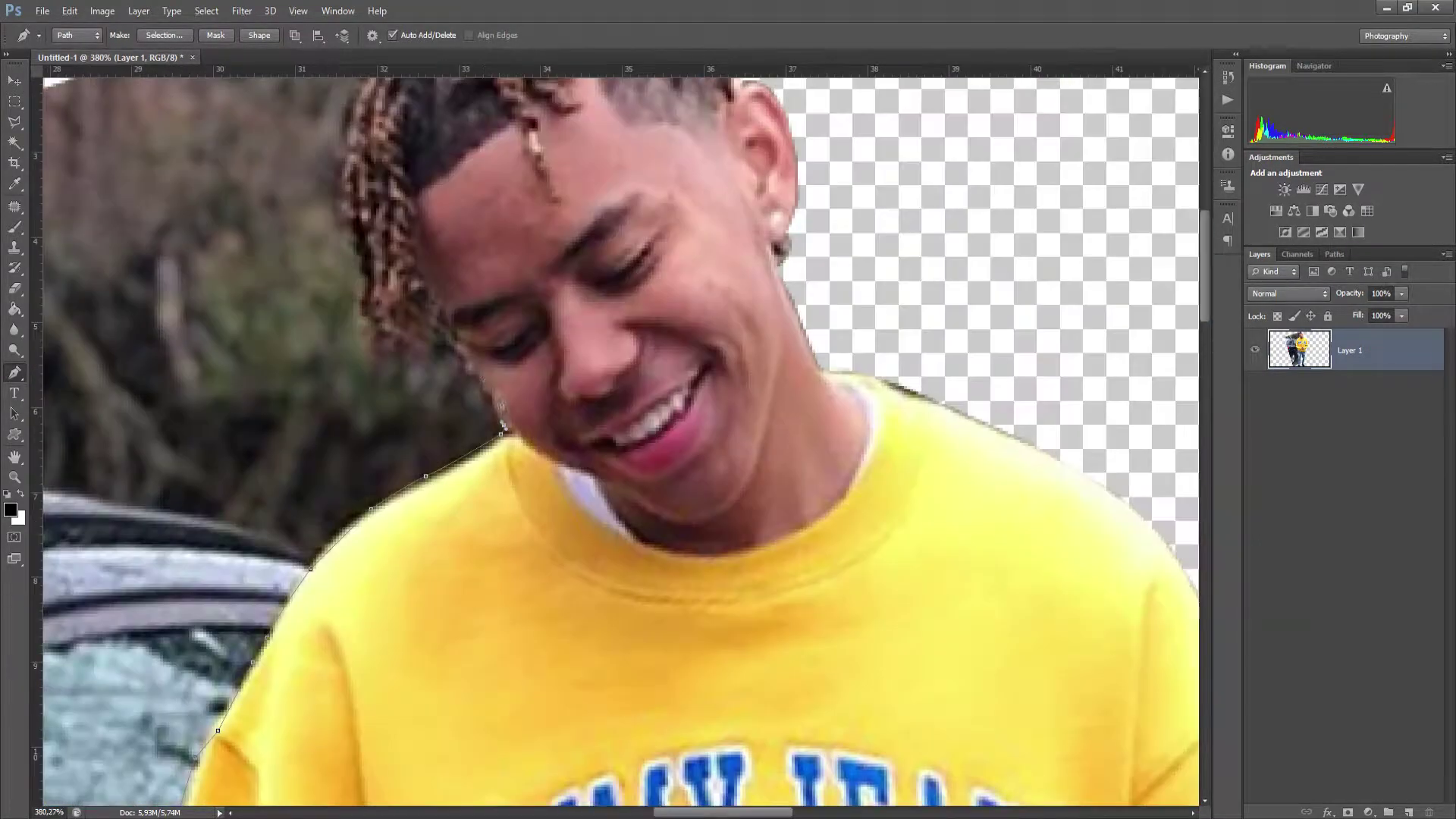
{"action": "scroll", "coordinate": [361, 182], "scroll_direction": "up", "scroll_amount": 2}
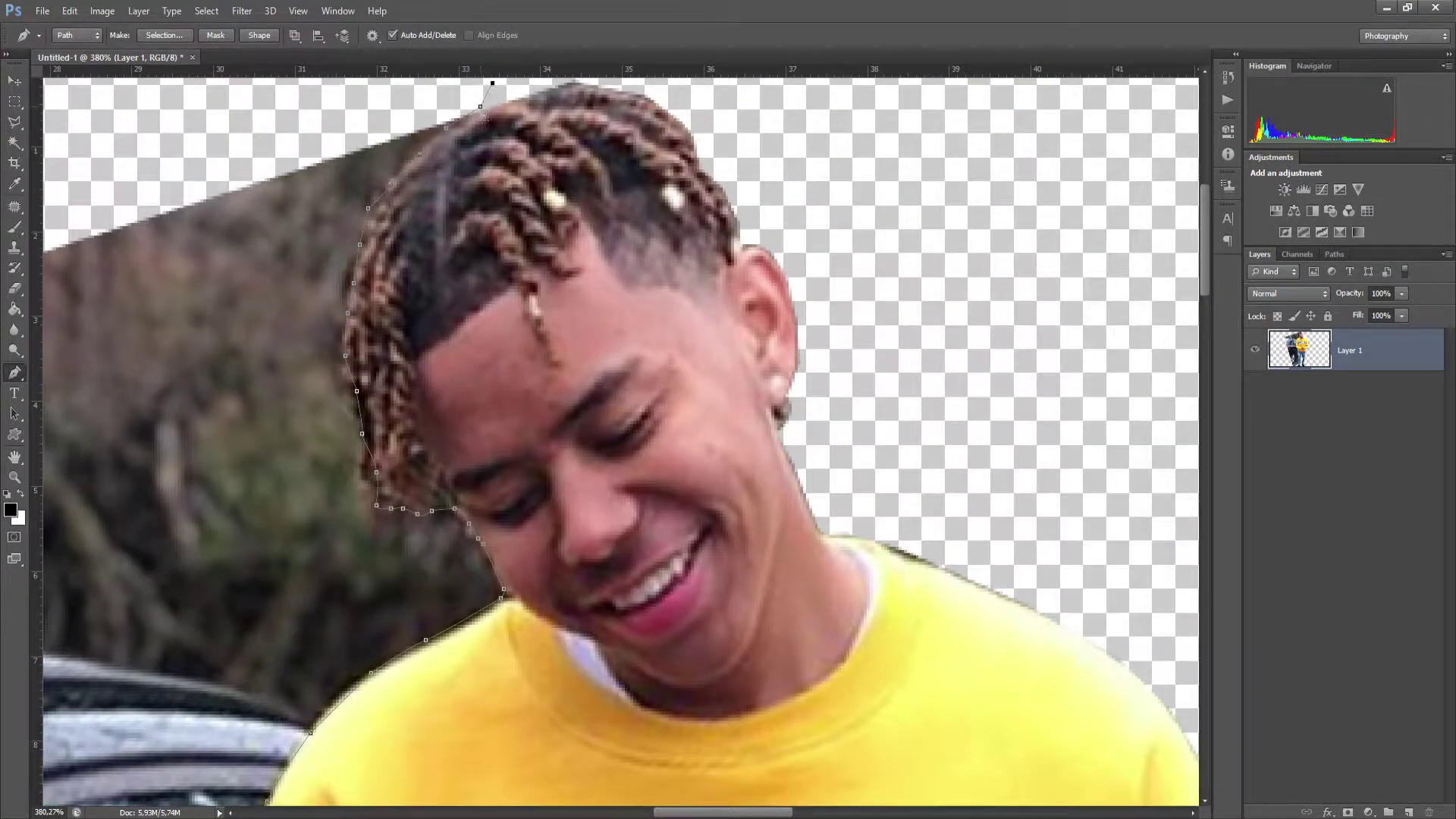
{"action": "scroll", "coordinate": [493, 89], "scroll_direction": "down", "scroll_amount": 8}
{"action": "left_click", "coordinate": [604, 618]}
Turn the closed path into a selection, delete the car and remaining background, and deselect.
{"action": "right_click", "coordinate": [531, 607]}
{"action": "left_click", "coordinate": [590, 319]}
{"action": "left_click", "coordinate": [811, 243]}
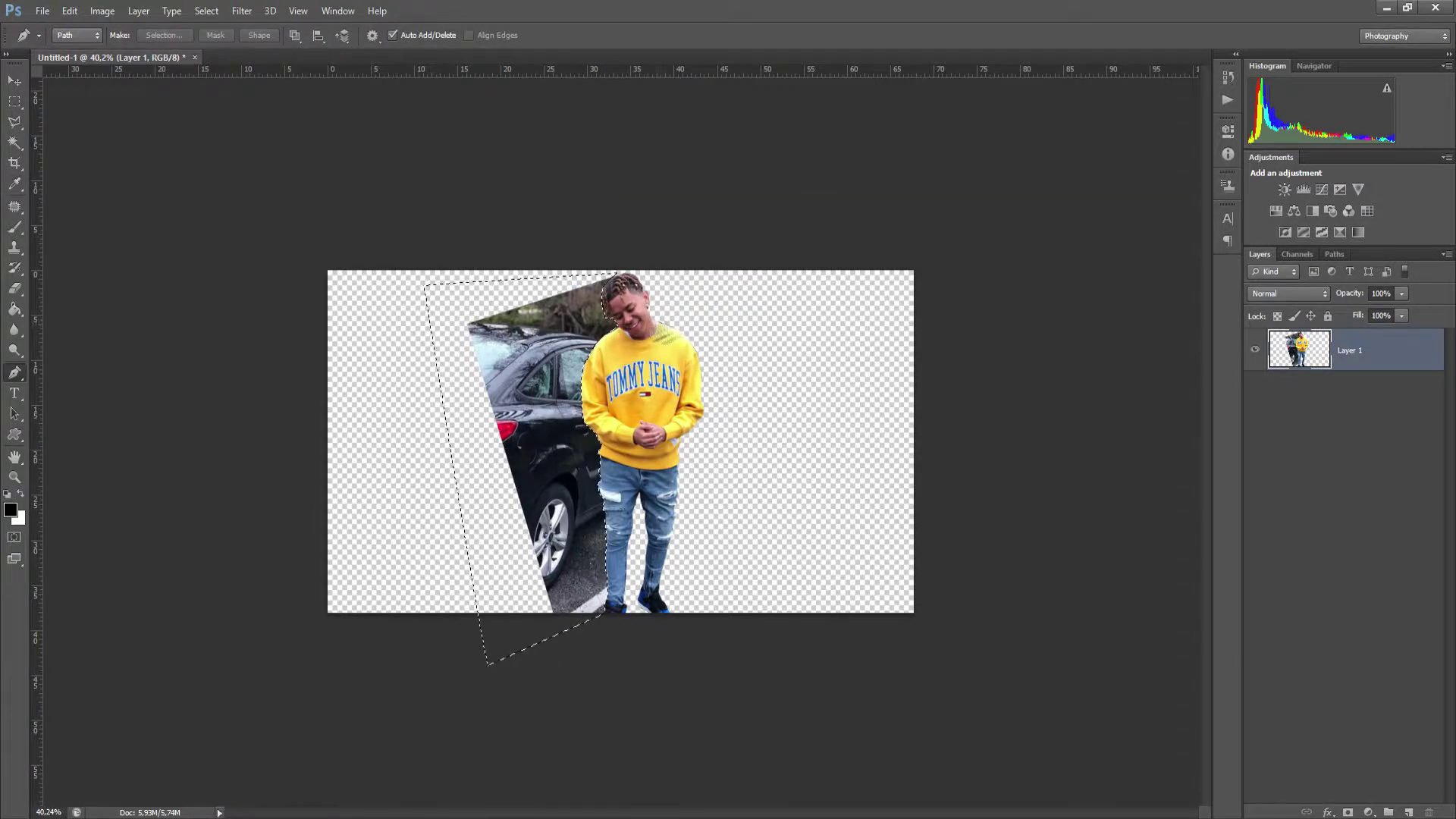
{"action": "key", "text": "Delete"}
{"action": "key", "text": "m"}
{"action": "left_click", "coordinate": [701, 370]}
Move the cut-out man about 1 cm left and 0.56 cm up with Free Transform.
{"action": "scroll", "coordinate": [647, 399], "scroll_direction": "up", "scroll_amount": 1}
{"action": "scroll", "coordinate": [647, 399], "scroll_direction": "up", "scroll_amount": 1}
{"action": "key", "text": "ctrl+t"}
{"action": "left_click_drag", "start_coordinate": [674, 552], "coordinate": [662, 543]}
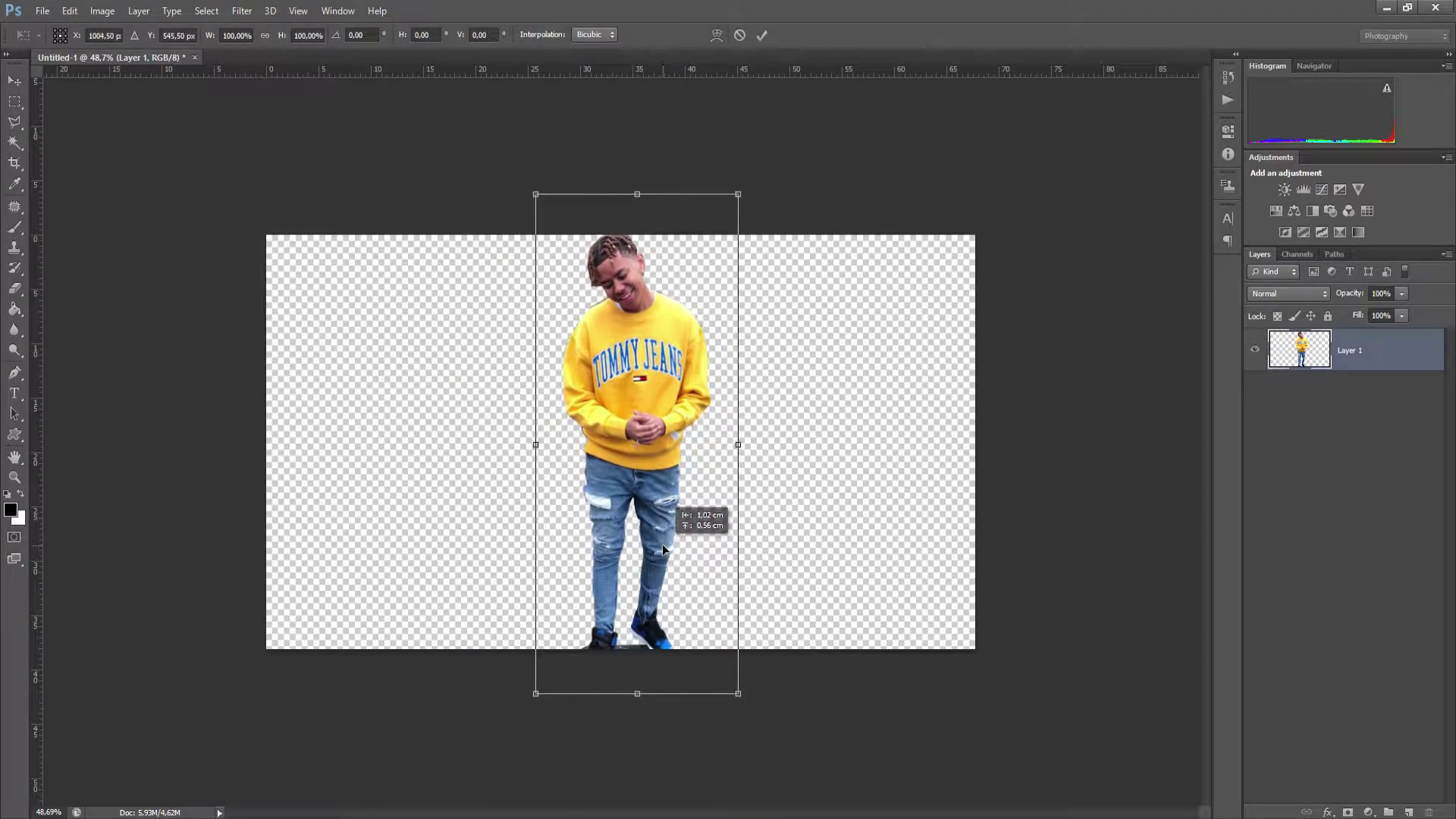
{"action": "key", "text": "Return"}
Outline the leftover pavement between the two shoes with the Pen tool, convert it to a selection and delete it.
{"action": "scroll", "coordinate": [647, 686], "scroll_direction": "up", "scroll_amount": 10}
{"action": "scroll", "coordinate": [647, 686], "scroll_direction": "down", "scroll_amount": 2}
{"action": "key", "text": "p"}
{"action": "scroll", "coordinate": [596, 419], "scroll_direction": "up", "scroll_amount": 1}
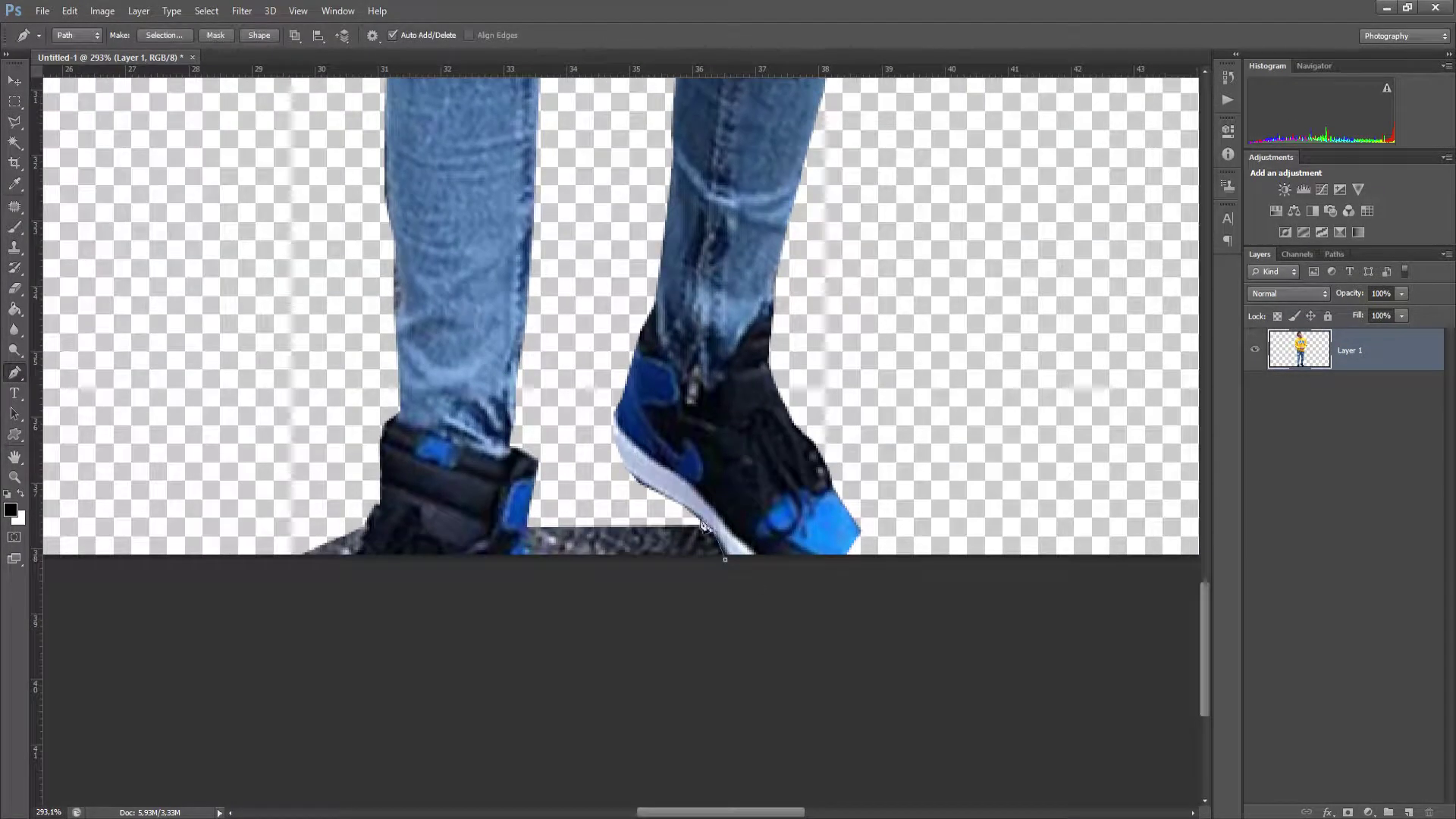
{"action": "right_click", "coordinate": [628, 546]}
{"action": "left_click", "coordinate": [660, 590]}
{"action": "key", "text": "Return"}
{"action": "key", "text": "Delete"}
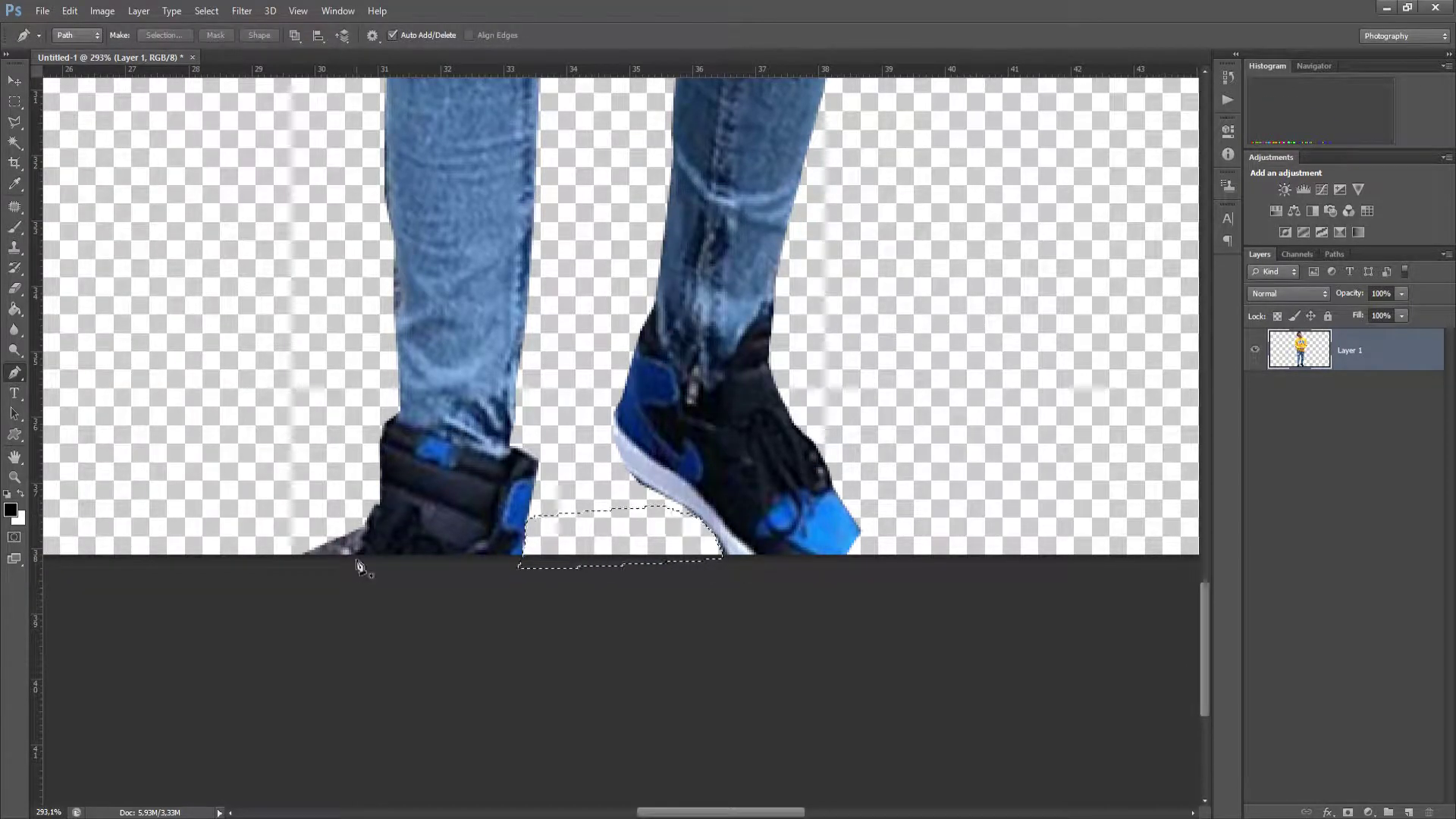
Select the leftover pavement beside the left-hand shoe from a pen path, delete it and deselect.
{"action": "right_click", "coordinate": [350, 554]}
{"action": "left_click", "coordinate": [455, 244]}
{"action": "key", "text": "Return"}
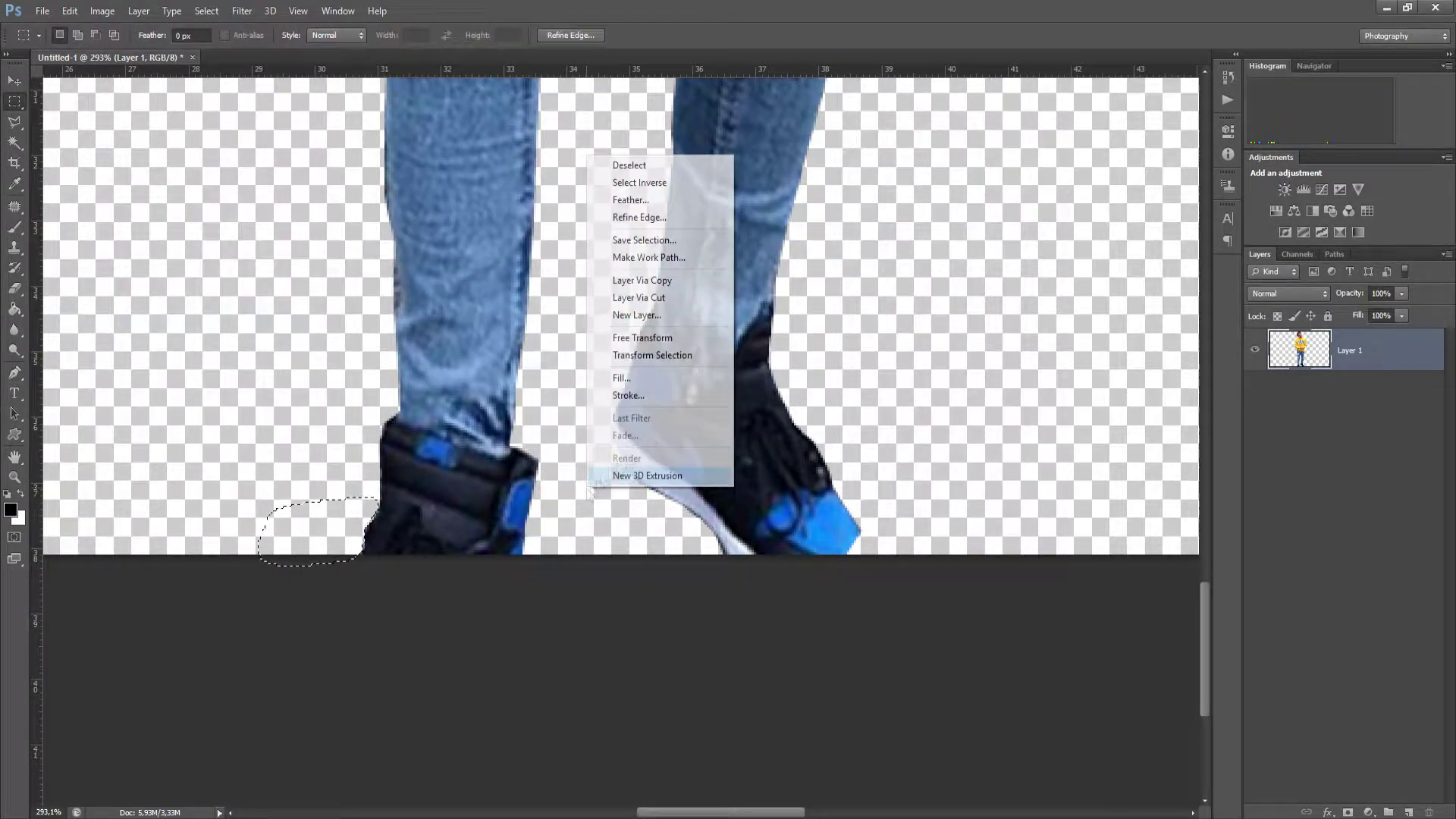
{"action": "right_click", "coordinate": [583, 496]}
{"action": "left_click", "coordinate": [612, 162]}
Lasso a piece of the blue toe on the right-hand shoe and copy it to a new layer.
{"action": "scroll", "coordinate": [658, 426], "scroll_direction": "down", "scroll_amount": 6}
{"action": "scroll", "coordinate": [902, 546], "scroll_direction": "up", "scroll_amount": 7}
{"action": "scroll", "coordinate": [626, 475], "scroll_direction": "up", "scroll_amount": 2}
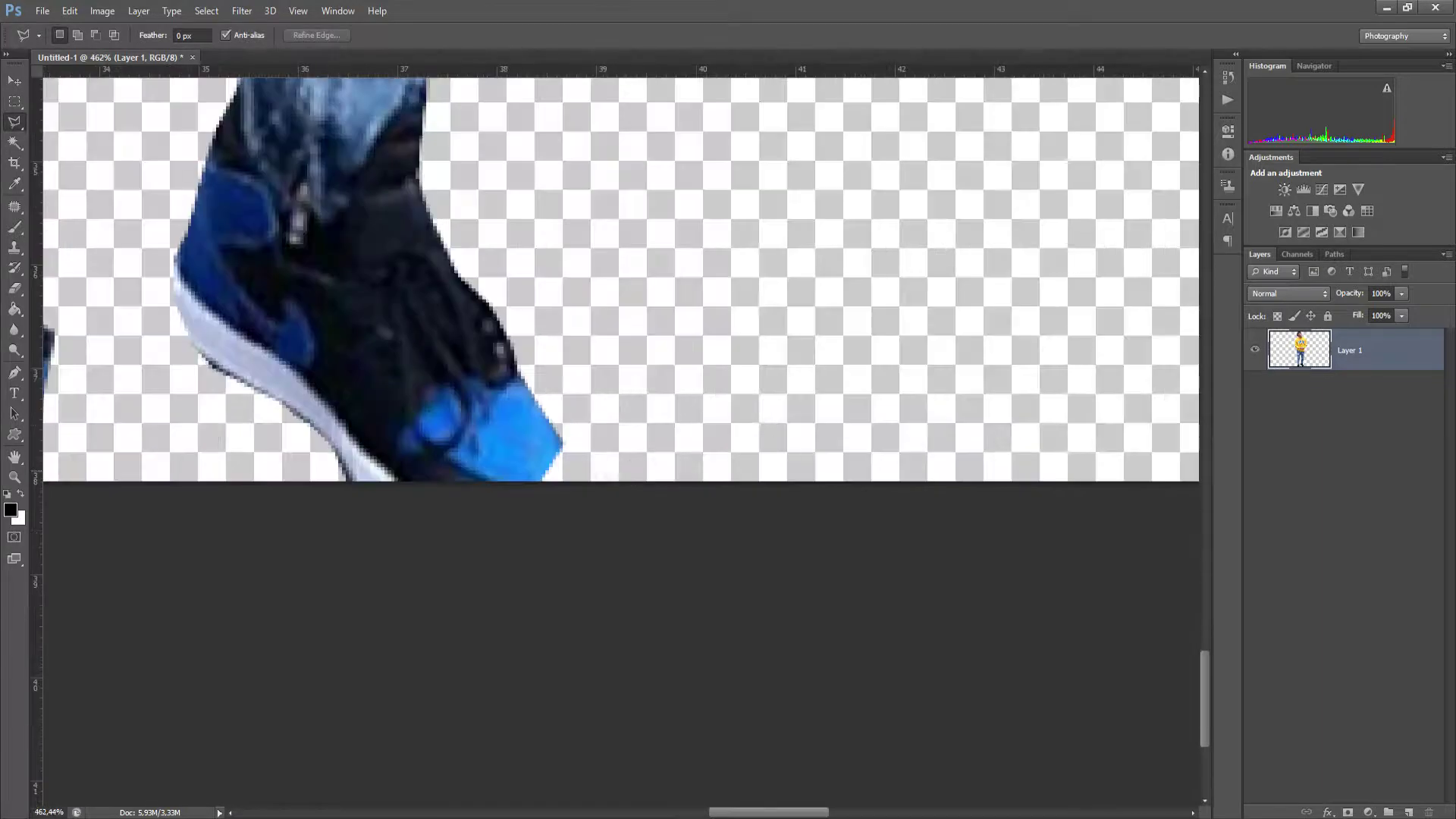
{"action": "scroll", "coordinate": [551, 456], "scroll_direction": "down", "scroll_amount": 3}
{"action": "scroll", "coordinate": [531, 486], "scroll_direction": "up", "scroll_amount": 5}
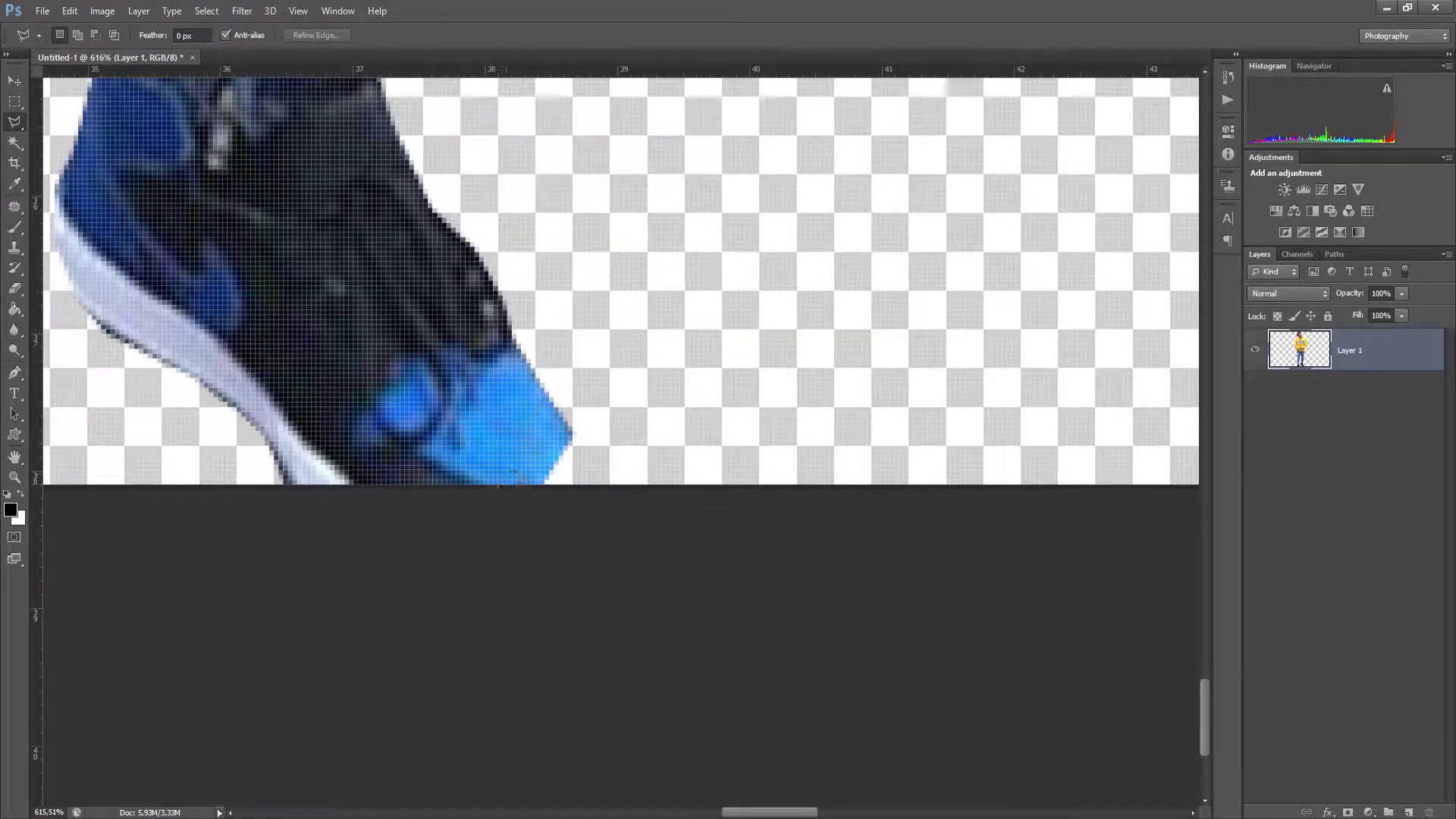
{"action": "left_click", "coordinate": [498, 486]}
{"action": "right_click", "coordinate": [535, 430]}
{"action": "left_click", "coordinate": [572, 550]}
Scale the copied toe piece to about 141% width and 150% height to fill out the tip of the shoe.
{"action": "key", "text": "ctrl+t"}
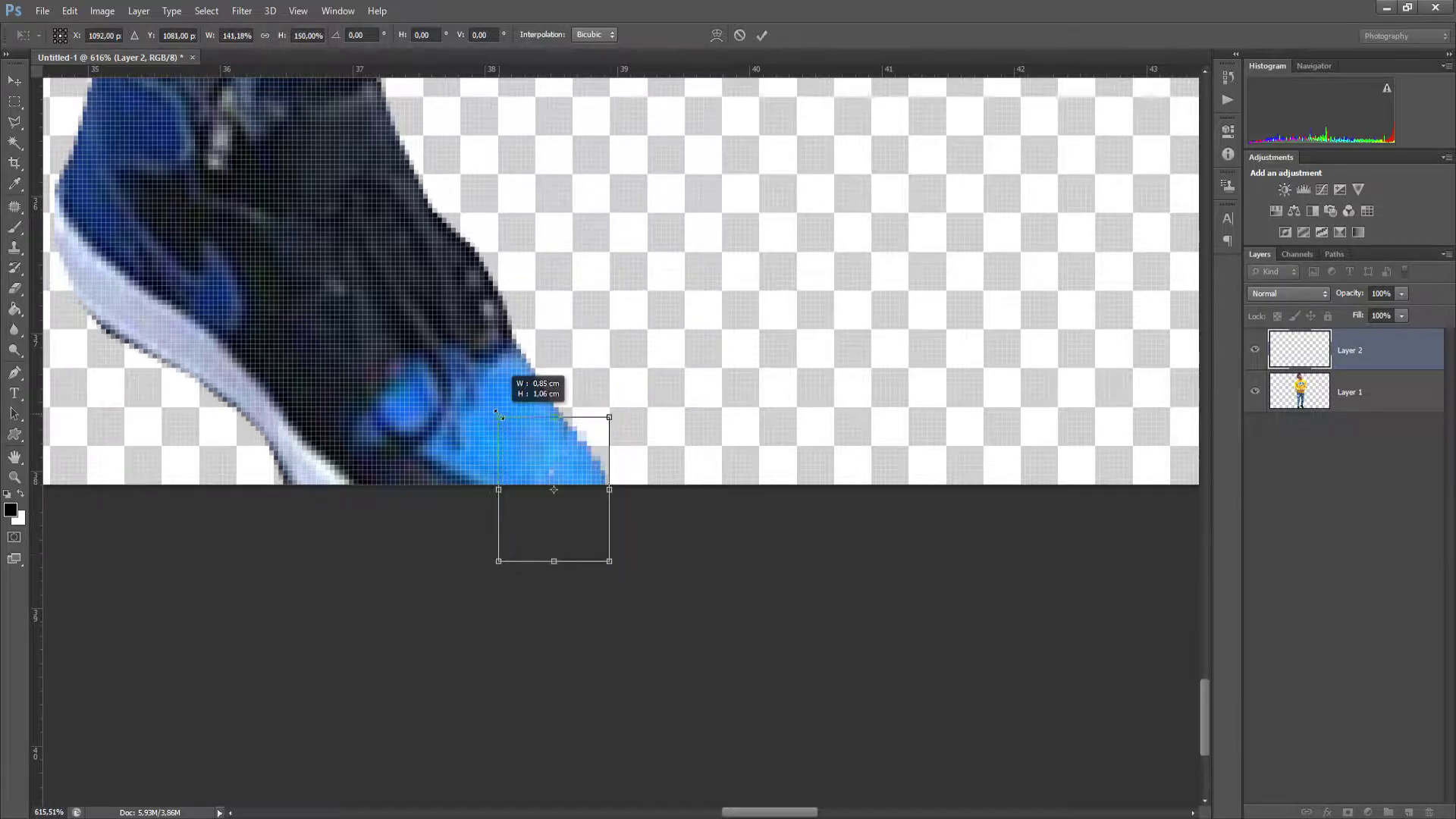
{"action": "left_click_drag", "start_coordinate": [498, 414], "coordinate": [497, 417]}
{"action": "key", "text": "Return"}
Switch to the Instagram profile in Chrome and open the photo of two men beside a carpeted staircase.
{"action": "scroll", "coordinate": [738, 425], "scroll_direction": "down", "scroll_amount": 7}
{"action": "left_click", "coordinate": [402, 817]}
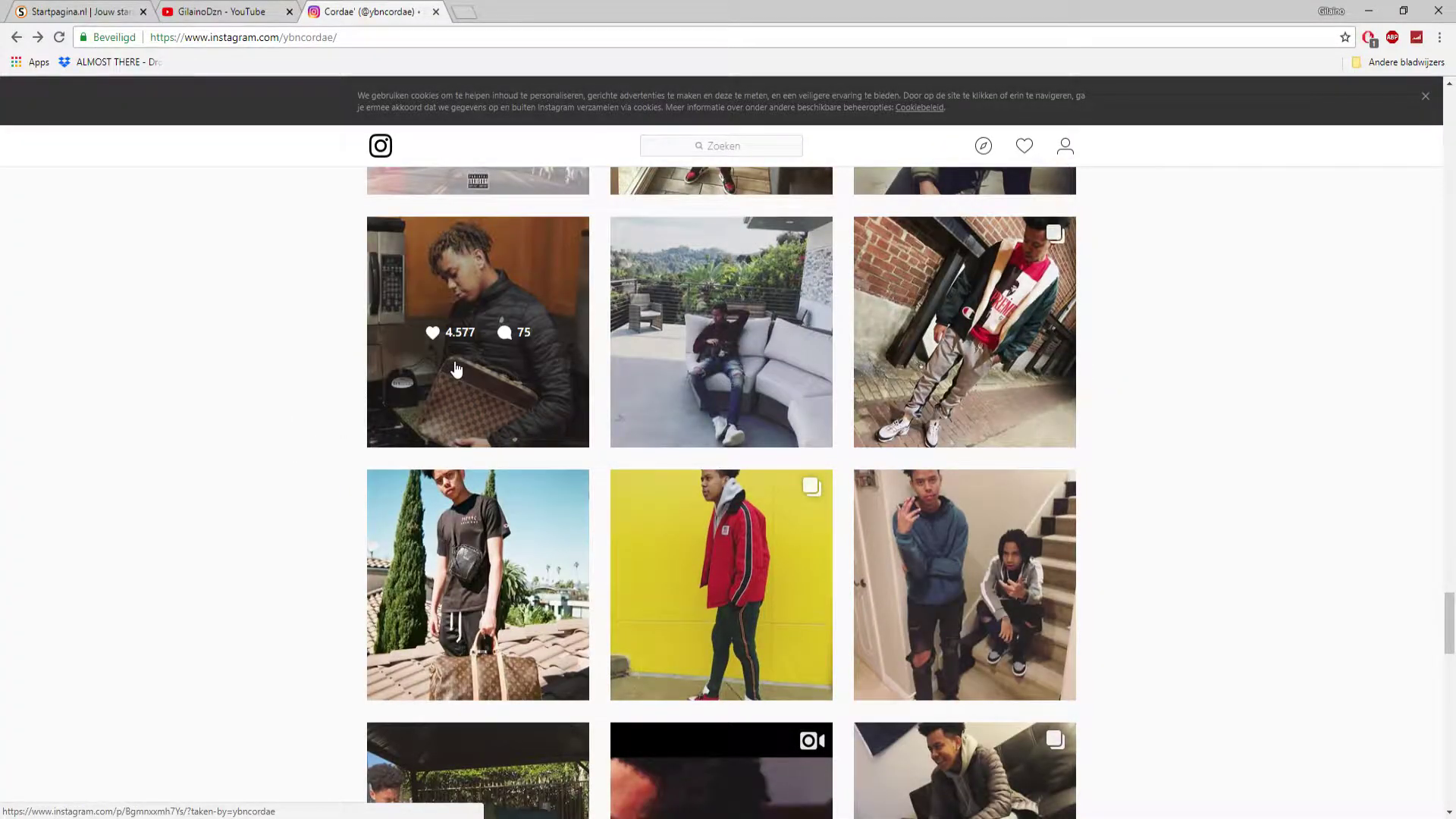
{"action": "left_click", "coordinate": [995, 570]}
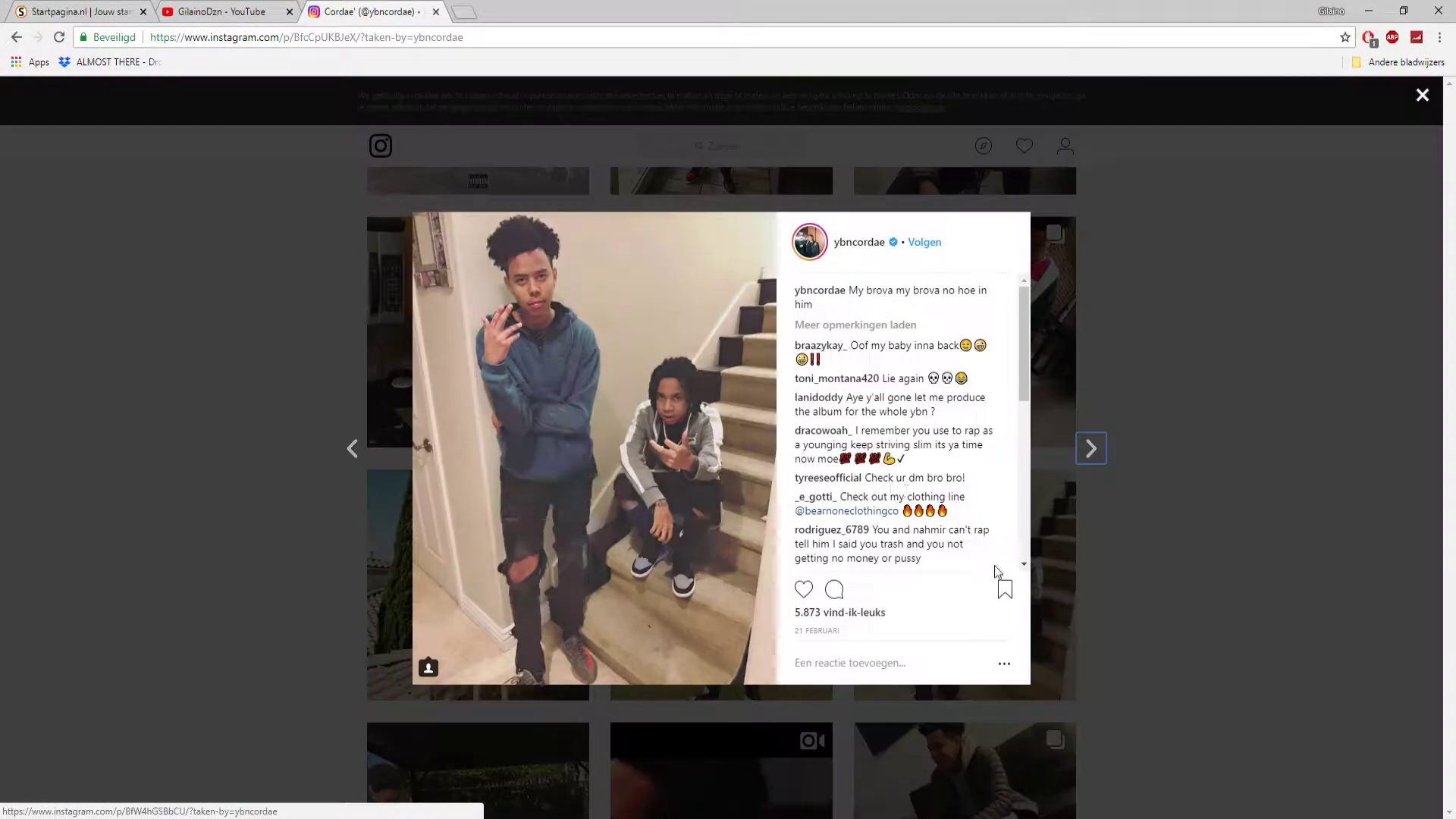
Browse the Instagram profile and open the photo of the man in the pink and orange polo shirt.
{"action": "left_click", "coordinate": [1116, 526]}
{"action": "scroll", "coordinate": [986, 525], "scroll_direction": "down", "scroll_amount": 10}
{"action": "scroll", "coordinate": [984, 526], "scroll_direction": "down", "scroll_amount": 3}
{"action": "left_click", "coordinate": [984, 525]}
{"action": "left_click", "coordinate": [1190, 521]}
{"action": "scroll", "coordinate": [956, 514], "scroll_direction": "down", "scroll_amount": 10}
{"action": "left_click_drag", "start_coordinate": [1453, 730], "coordinate": [1452, 295]}
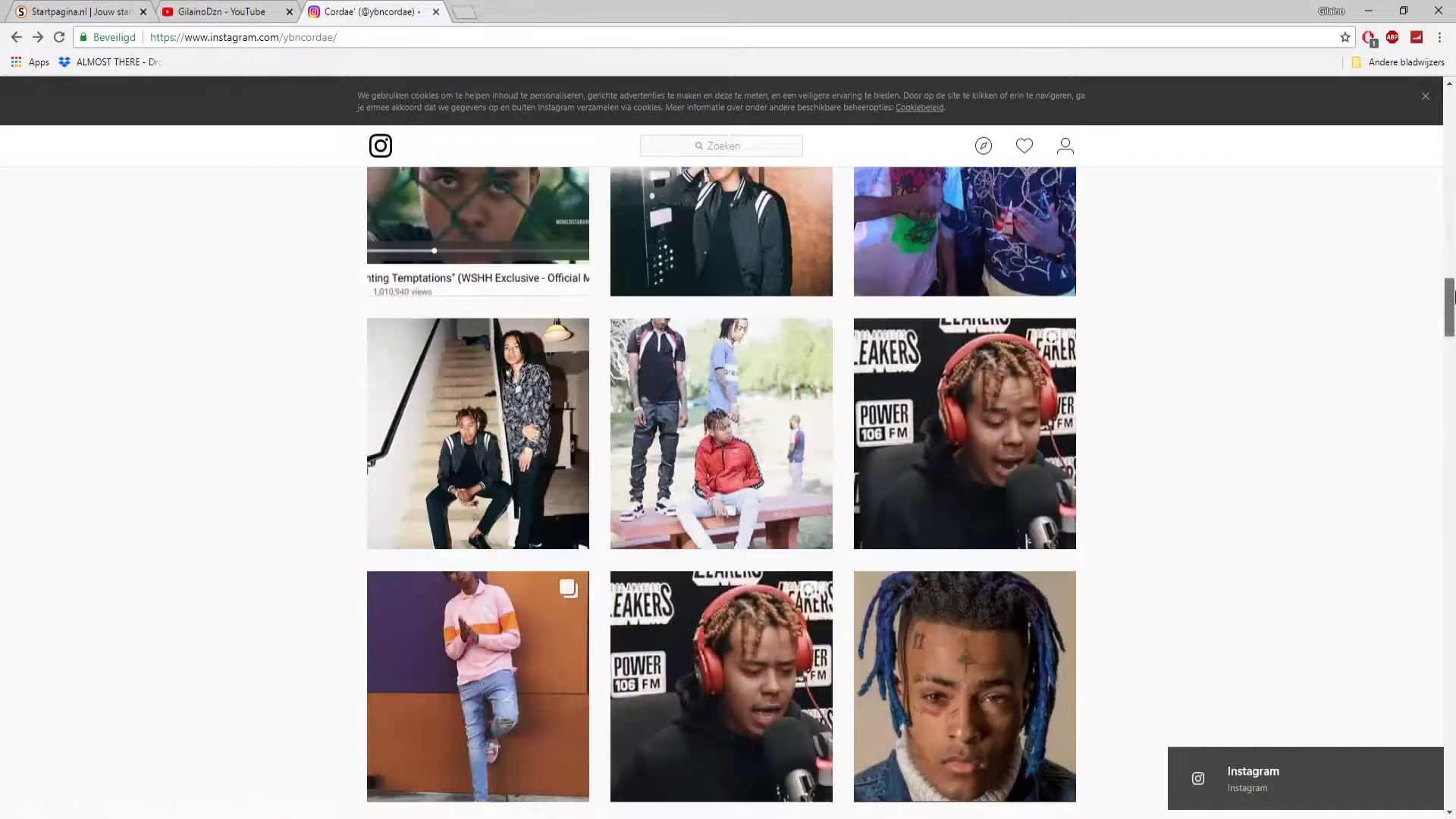
{"action": "left_click", "coordinate": [515, 653]}
{"action": "left_click", "coordinate": [757, 448]}
{"action": "left_click", "coordinate": [435, 450]}
{"action": "left_click", "coordinate": [479, 598]}
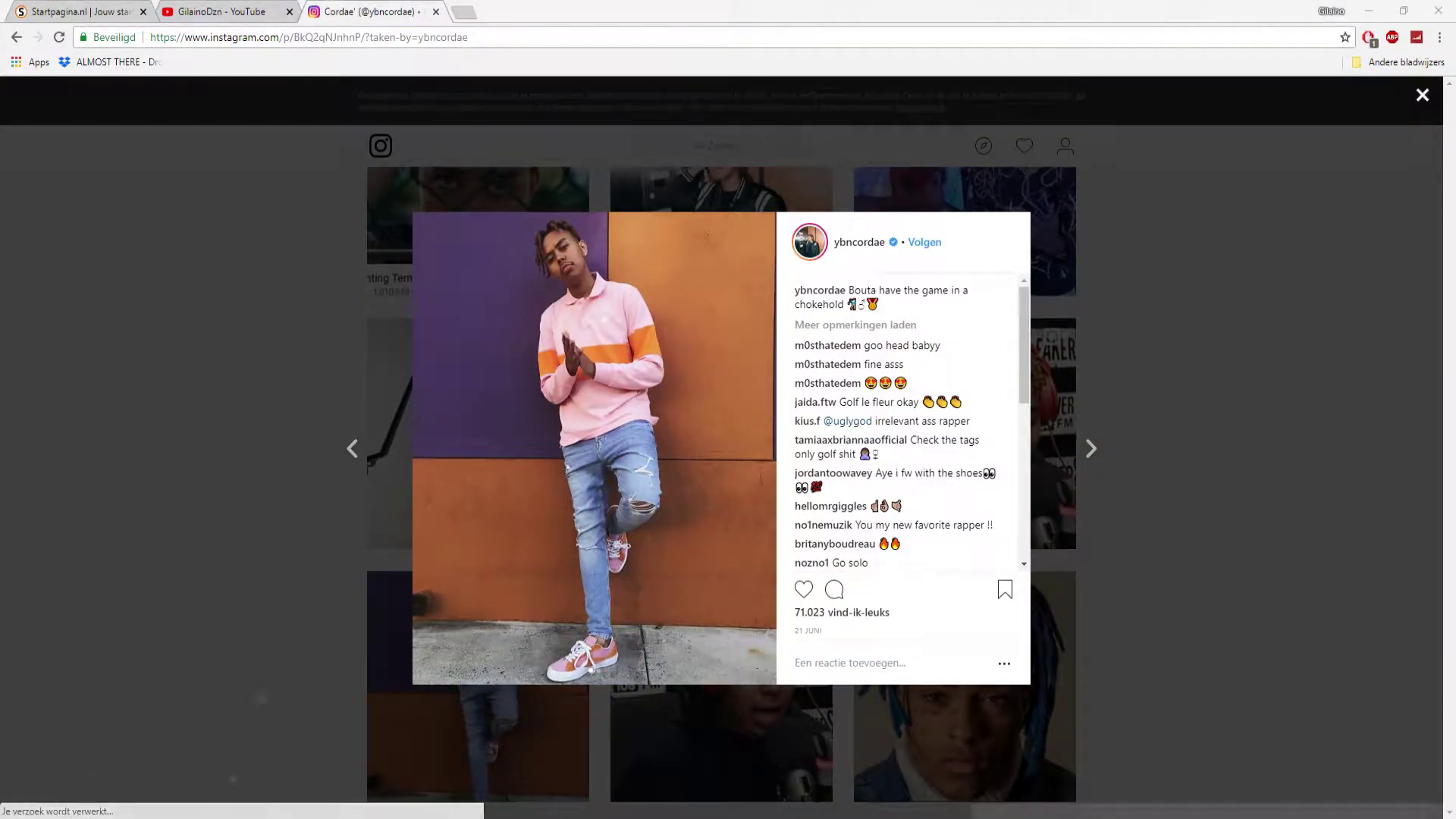
Snip the pink polo photo, paste it below the yellow sweater cutout and scale it to about 181% at the canvas's left edge.
{"action": "left_click_drag", "start_coordinate": [414, 213], "coordinate": [778, 687]}
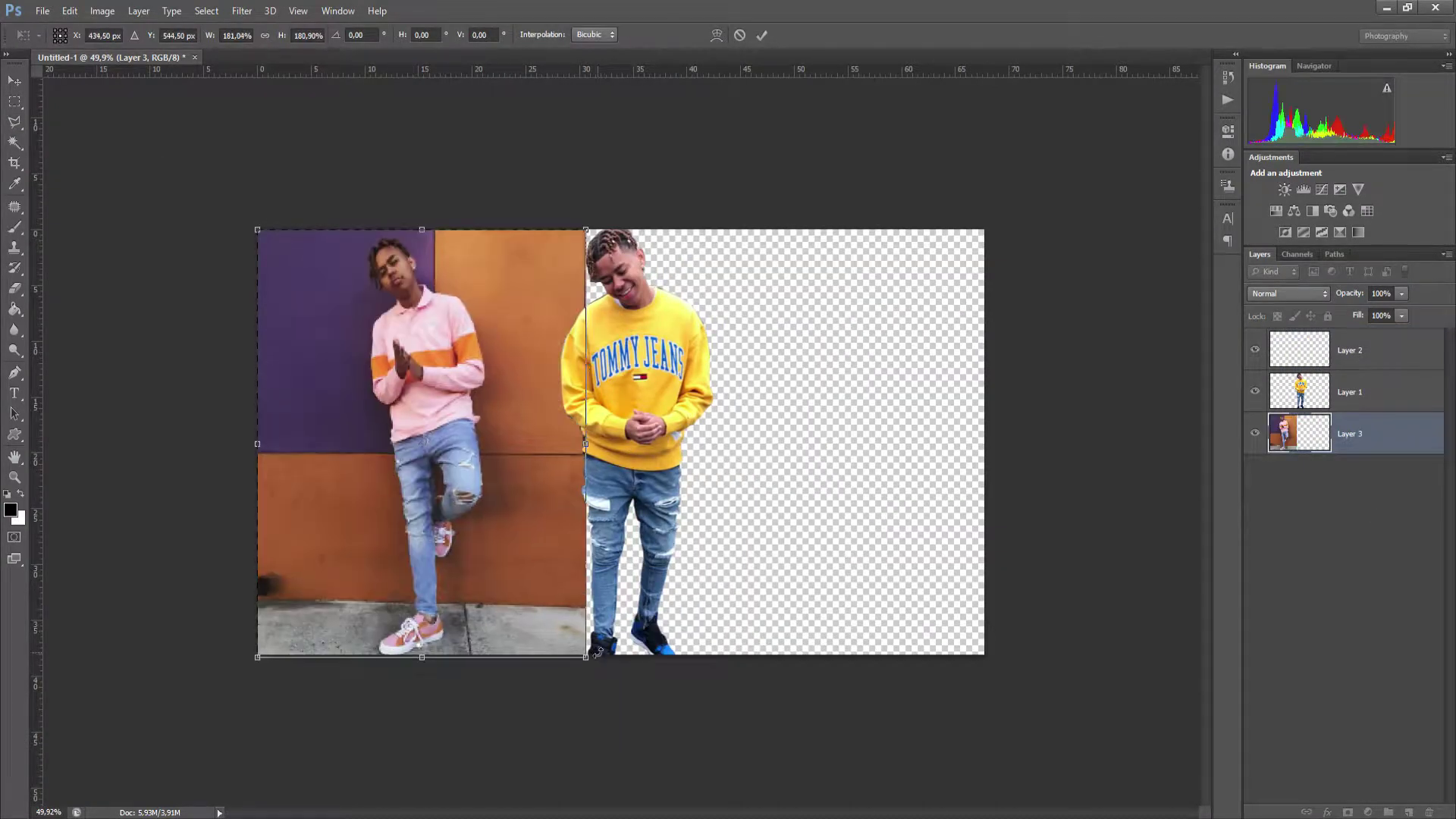
{"action": "key", "text": "Return"}
{"action": "key", "text": "l"}
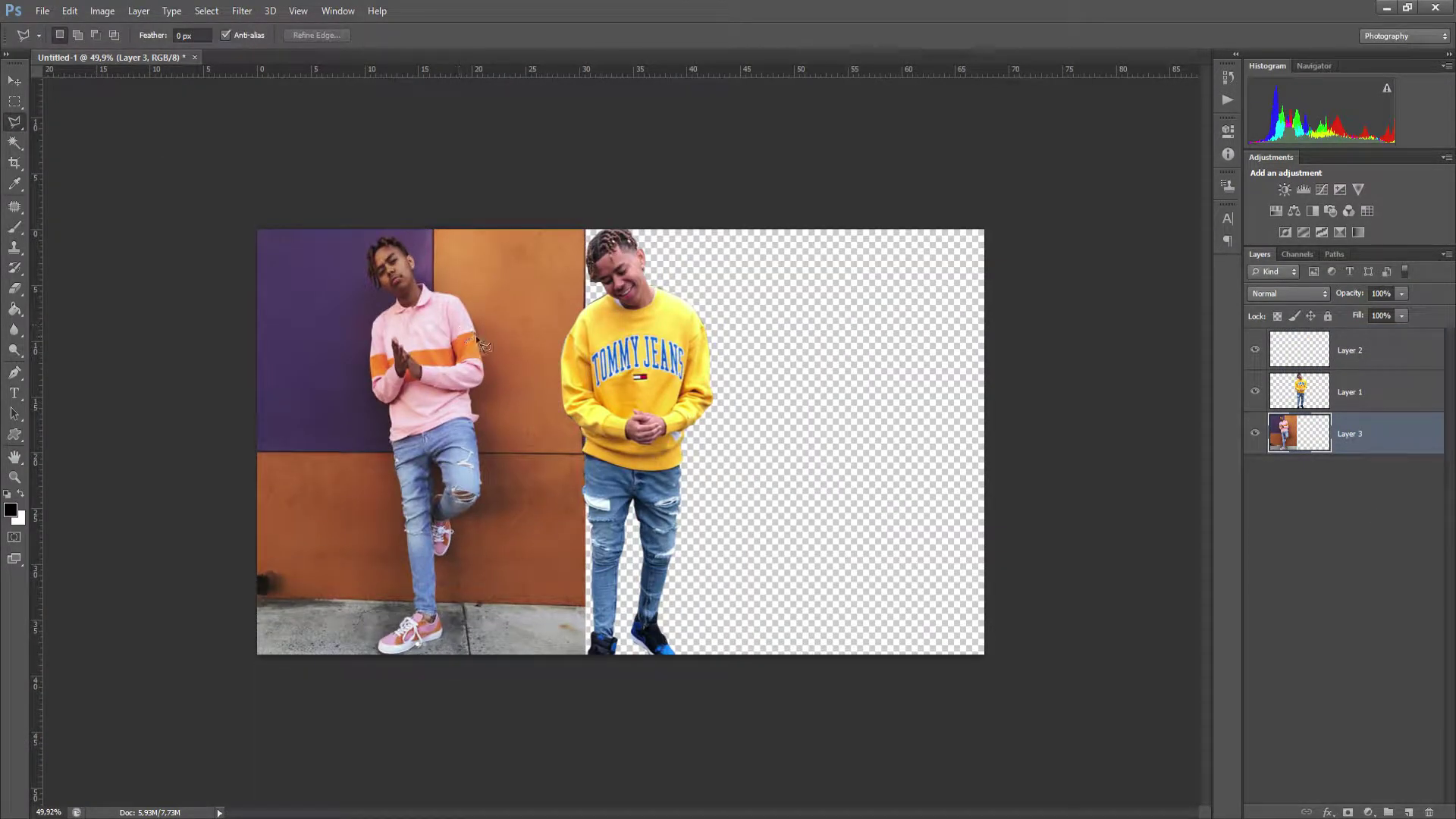
Shift the hue of the pink polo photo to +2 with a Hue/Saturation adjustment.
{"action": "key", "text": "ctrl+u"}
{"action": "left_click_drag", "start_coordinate": [789, 421], "coordinate": [796, 430]}
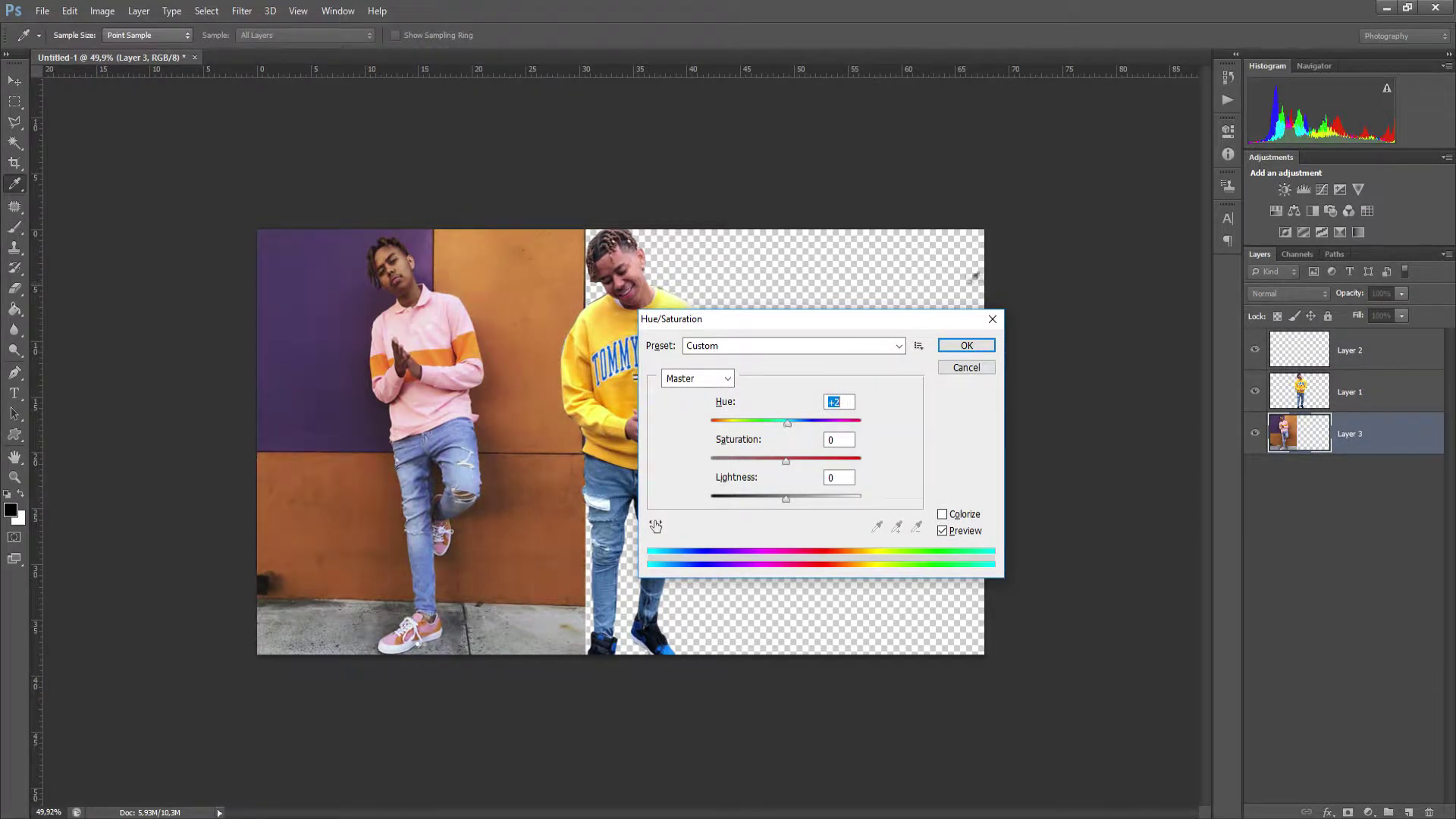
{"action": "key", "text": "Return"}
{"action": "key", "text": "m"}
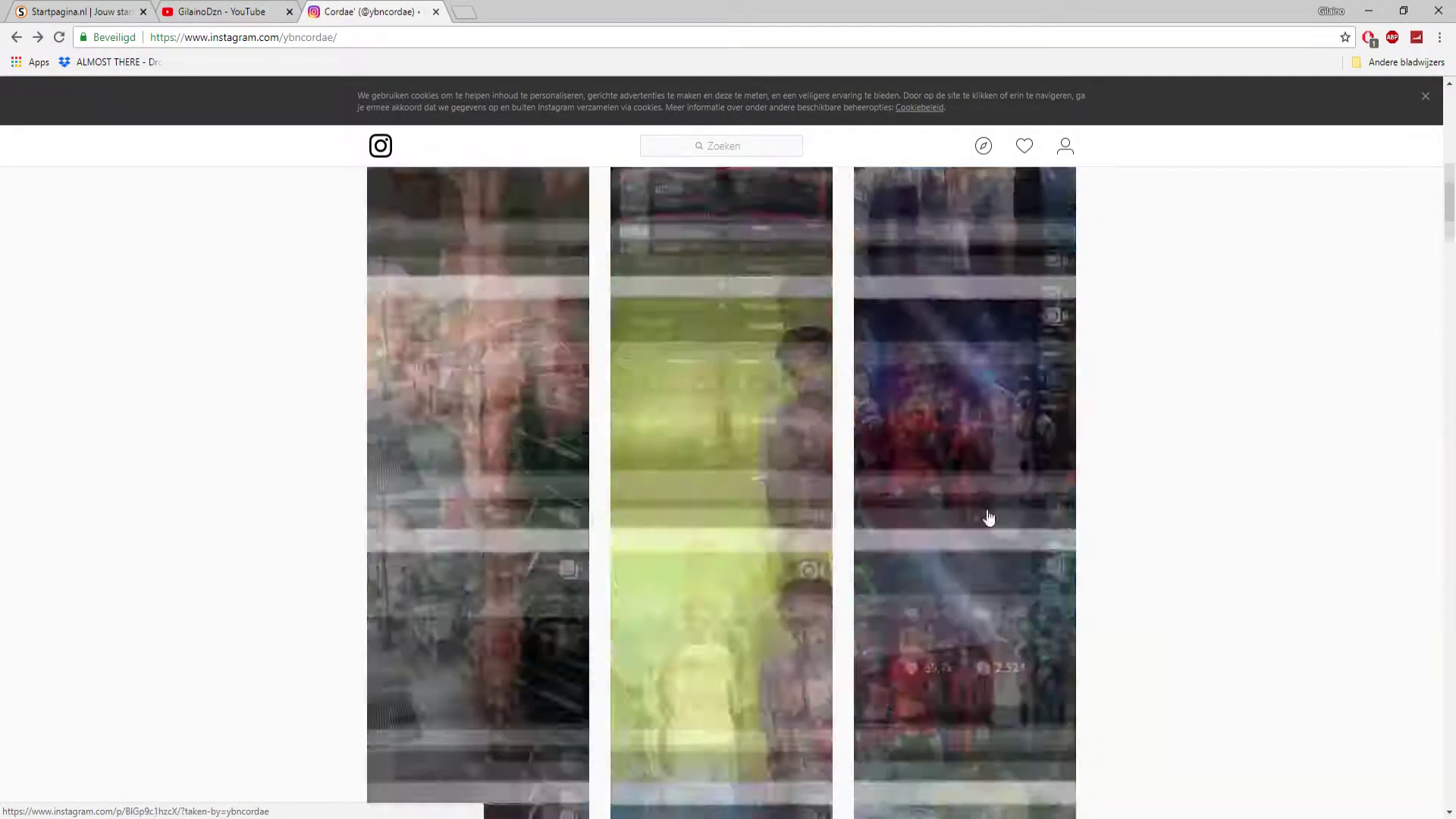
Find the Instagram photo of three men on a leather couch, snip it and paste it into the composition.
{"action": "left_click", "coordinate": [481, 644]}
{"action": "left_click", "coordinate": [1172, 499]}
{"action": "scroll", "coordinate": [1172, 499], "scroll_direction": "up", "scroll_amount": 10}
{"action": "left_click", "coordinate": [987, 496]}
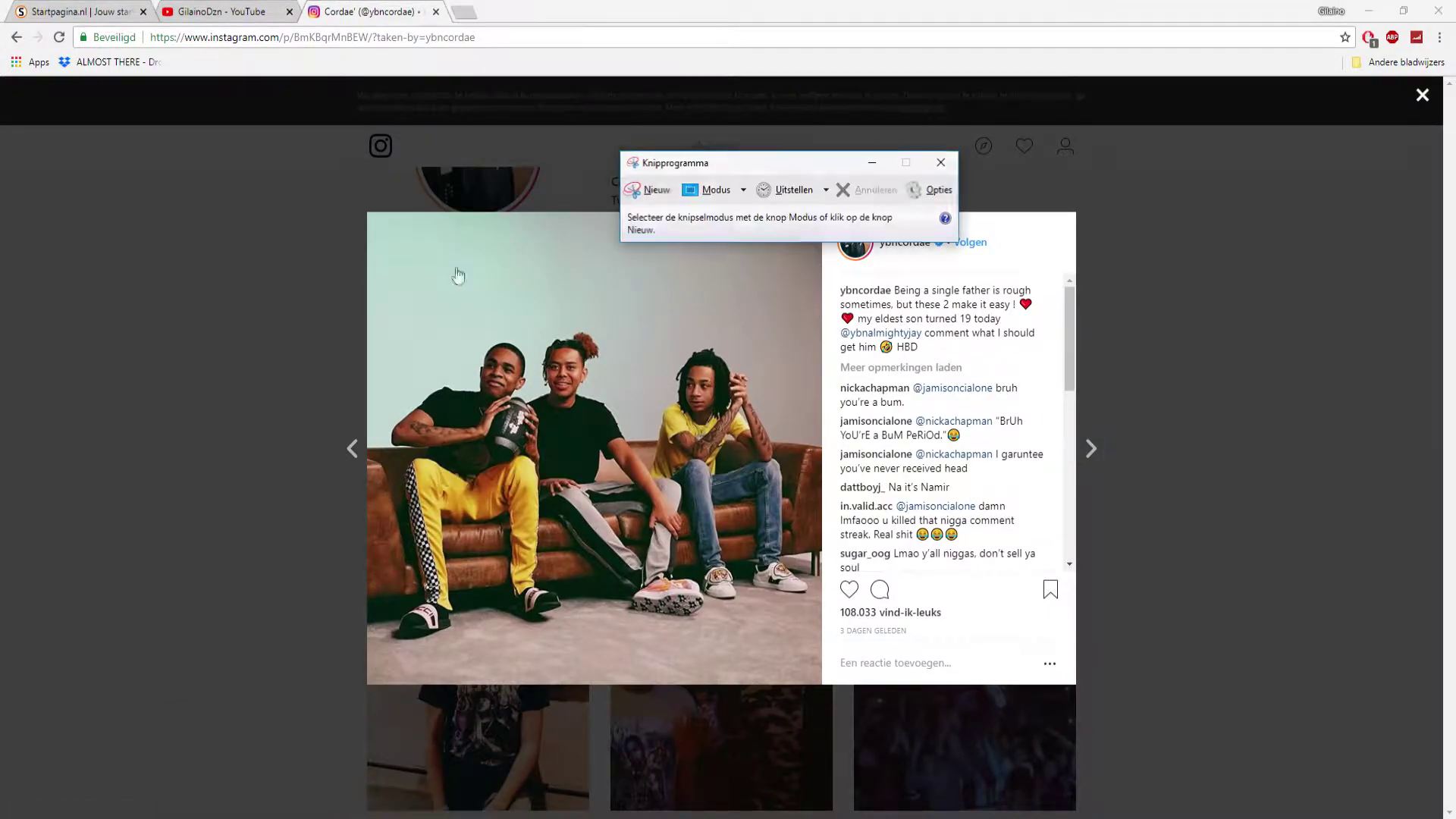
{"action": "left_click", "coordinate": [652, 189]}
{"action": "left_click_drag", "start_coordinate": [368, 213], "coordinate": [822, 685]}
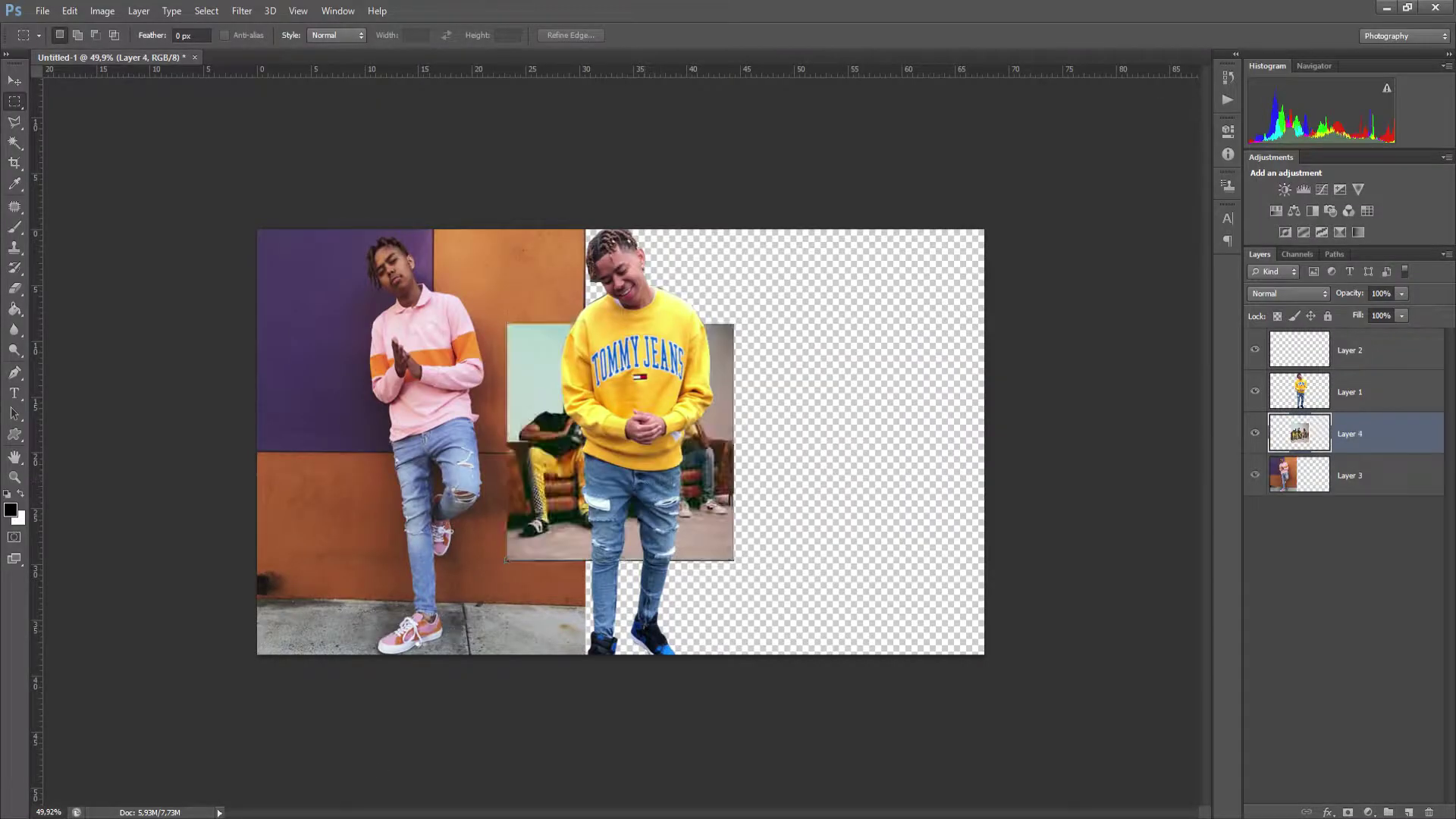
Scale the couch photo up to the full height of the canvas.
{"action": "left_click_drag", "start_coordinate": [732, 326], "coordinate": [852, 244]}
{"action": "left_click_drag", "start_coordinate": [813, 564], "coordinate": [912, 651]}
{"action": "left_click_drag", "start_coordinate": [912, 230], "coordinate": [916, 225]}
{"action": "key", "text": "Return"}
Delete the part of the couch photo that overlaps the pink polo photo, deselect and reposition the rest.
{"action": "left_click_drag", "start_coordinate": [656, 218], "coordinate": [249, 774]}
{"action": "key", "text": "Delete"}
{"action": "key", "text": "ctrl+d"}
{"action": "key", "text": "ctrl+t"}
{"action": "left_click_drag", "start_coordinate": [801, 584], "coordinate": [776, 541]}
{"action": "key", "text": "Return"}
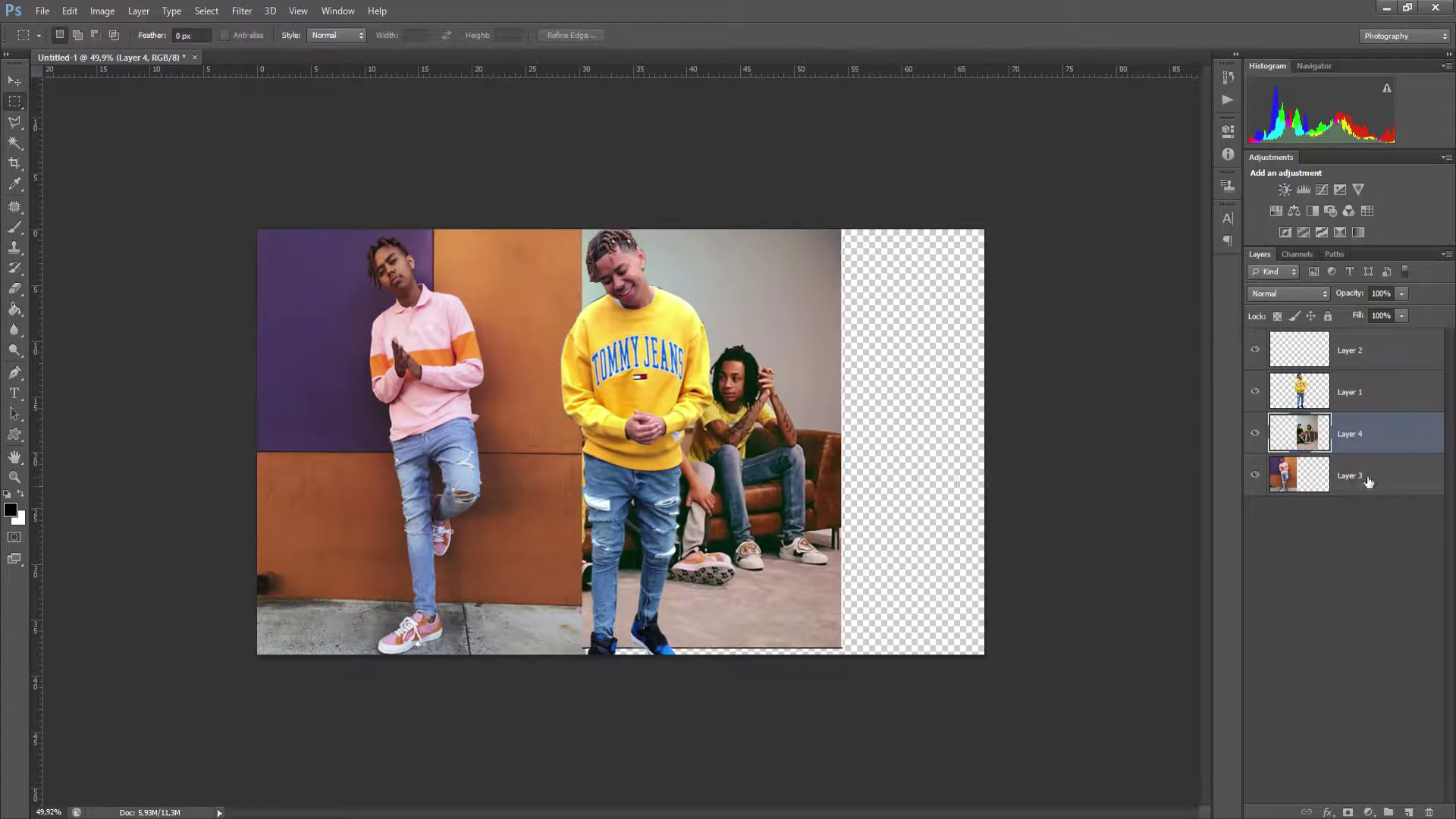
Enlarge the Eraser brush to 700 and fade out the pink polo photo's edge beside the man in the yellow sweater.
{"action": "key", "text": "bracketright"}
{"action": "key", "text": "bracketright"}
{"action": "key", "text": "bracketright"}
{"action": "key", "text": "bracketright"}
{"action": "key", "text": "bracketright"}
{"action": "key", "text": "bracketright"}
{"action": "key", "text": "bracketright"}
{"action": "key", "text": "bracketright"}
{"action": "key", "text": "bracketright"}
{"action": "key", "text": "bracketright"}
{"action": "key", "text": "bracketright"}
{"action": "key", "text": "bracketright"}
{"action": "left_click_drag", "start_coordinate": [637, 249], "coordinate": [608, 757]}
Shift the couch photo left toward the pink polo man and place its layer beneath the pink polo photo.
{"action": "left_click", "coordinate": [1377, 433]}
{"action": "key", "text": "ctrl+t"}
{"action": "left_click_drag", "start_coordinate": [766, 530], "coordinate": [634, 530]}
{"action": "key", "text": "Return"}
{"action": "left_click_drag", "start_coordinate": [1385, 485], "coordinate": [1358, 497]}
Flip the couch photo horizontally and move it toward the right side of the canvas.
{"action": "key", "text": "ctrl+t"}
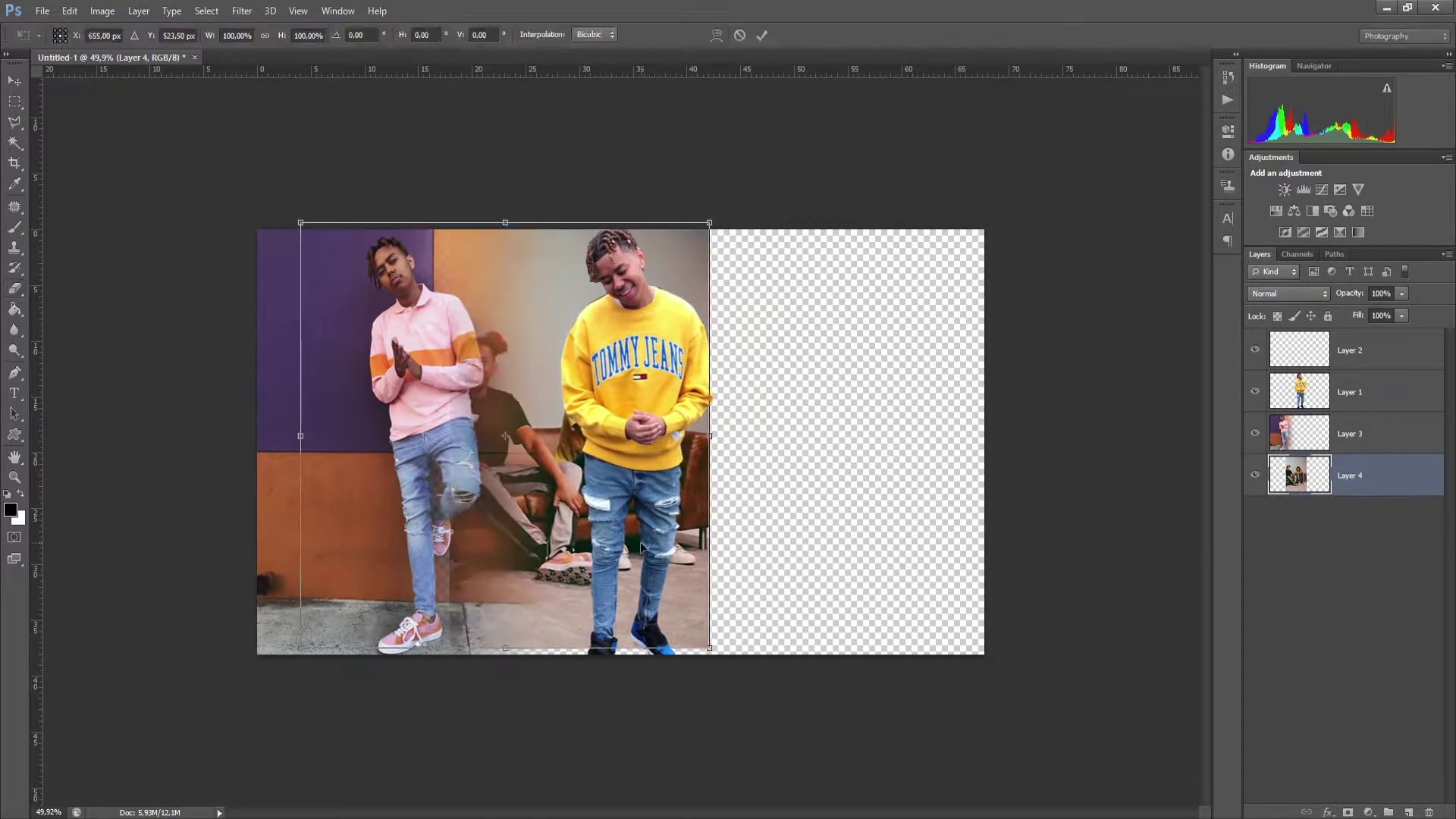
{"action": "right_click", "coordinate": [616, 545]}
{"action": "left_click", "coordinate": [706, 776]}
{"action": "mouse_move", "coordinate": [636, 553]}
{"action": "left_mouse_down"}
{"action": "mouse_move", "coordinate": [668, 567]}
{"action": "mouse_move", "coordinate": [1191, 554]}
{"action": "mouse_move", "coordinate": [1105, 524]}
{"action": "left_mouse_up"}
{"action": "key", "text": "Return"}
Erase more of the pink polo photo's edge near the yellow sweater man's head.
{"action": "left_click", "coordinate": [1365, 436]}
{"action": "left_click_drag", "start_coordinate": [595, 251], "coordinate": [606, 228]}
Try the couch photo flipped horizontally and enlarged to about 117% behind the two men, and delete its layer.
{"action": "left_click", "coordinate": [1395, 470]}
{"action": "key", "text": "ctrl+t"}
{"action": "left_click_drag", "start_coordinate": [940, 513], "coordinate": [644, 548]}
{"action": "left_click_drag", "start_coordinate": [842, 647], "coordinate": [673, 600]}
{"action": "right_click", "coordinate": [780, 636]}
{"action": "left_click", "coordinate": [834, 607]}
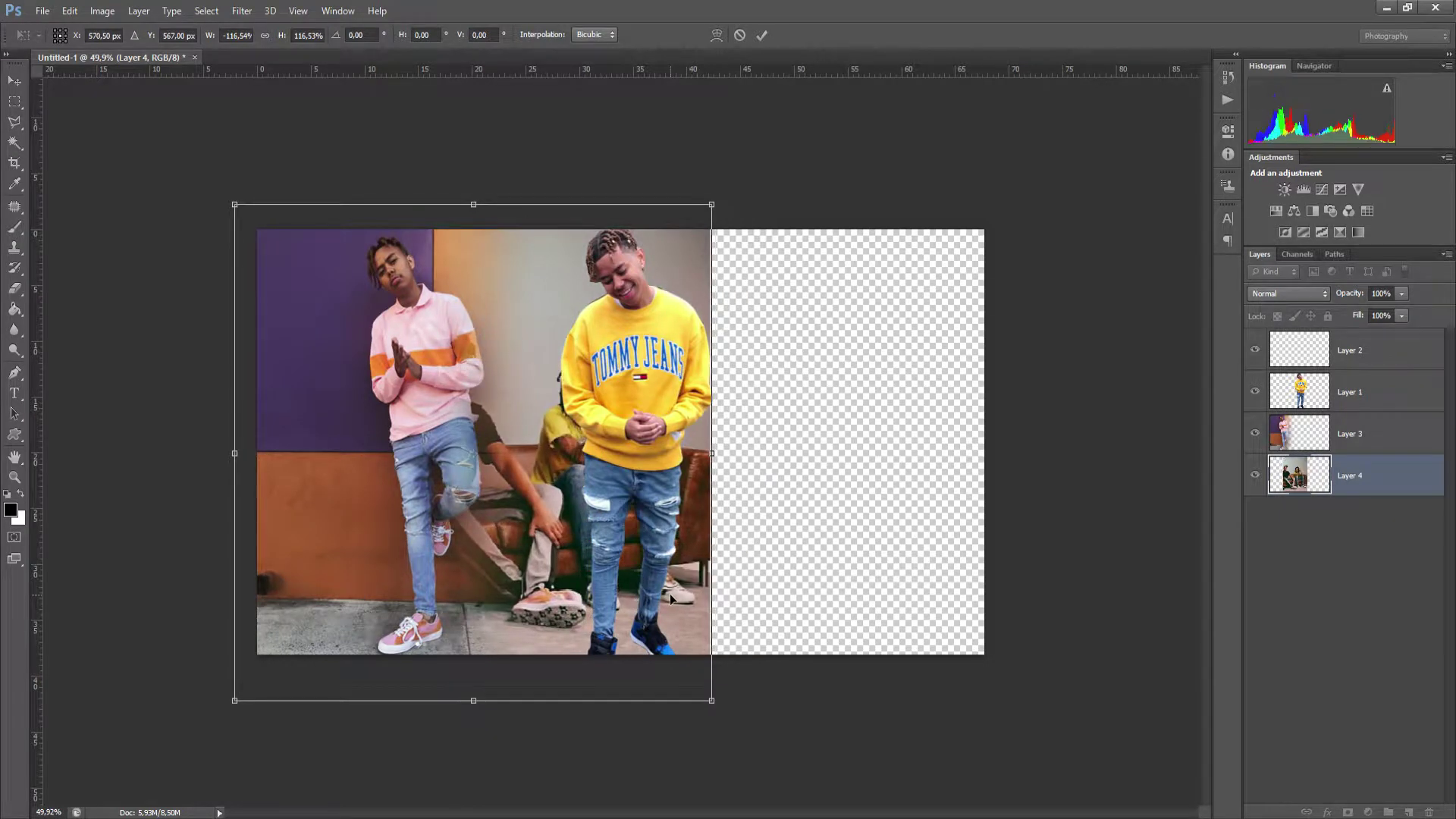
{"action": "key", "text": "Return"}
{"action": "key", "text": "Delete"}
Switch to the Instagram profile in Chrome, open the photo of two men walking past trees and snip it.
{"action": "key", "text": "alt+Tab"}
{"action": "left_click", "coordinate": [1130, 471]}
{"action": "scroll", "coordinate": [877, 478], "scroll_direction": "down", "scroll_amount": 4}
{"action": "left_click", "coordinate": [895, 402]}
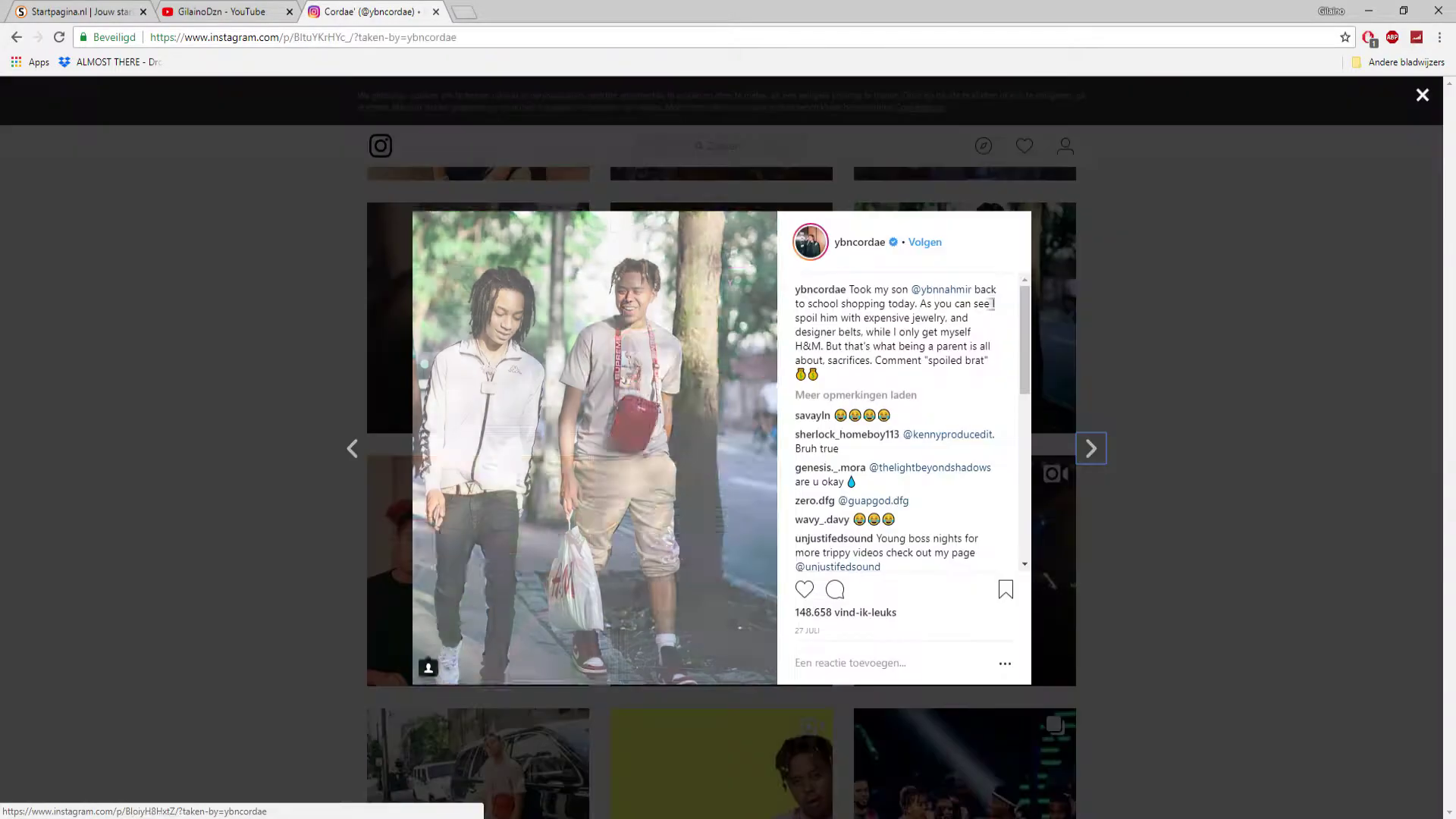
{"action": "left_click", "coordinate": [189, 804]}
{"action": "left_click", "coordinate": [655, 189]}
{"action": "left_click_drag", "start_coordinate": [414, 212], "coordinate": [776, 684]}
{"action": "left_click", "coordinate": [841, 79]}
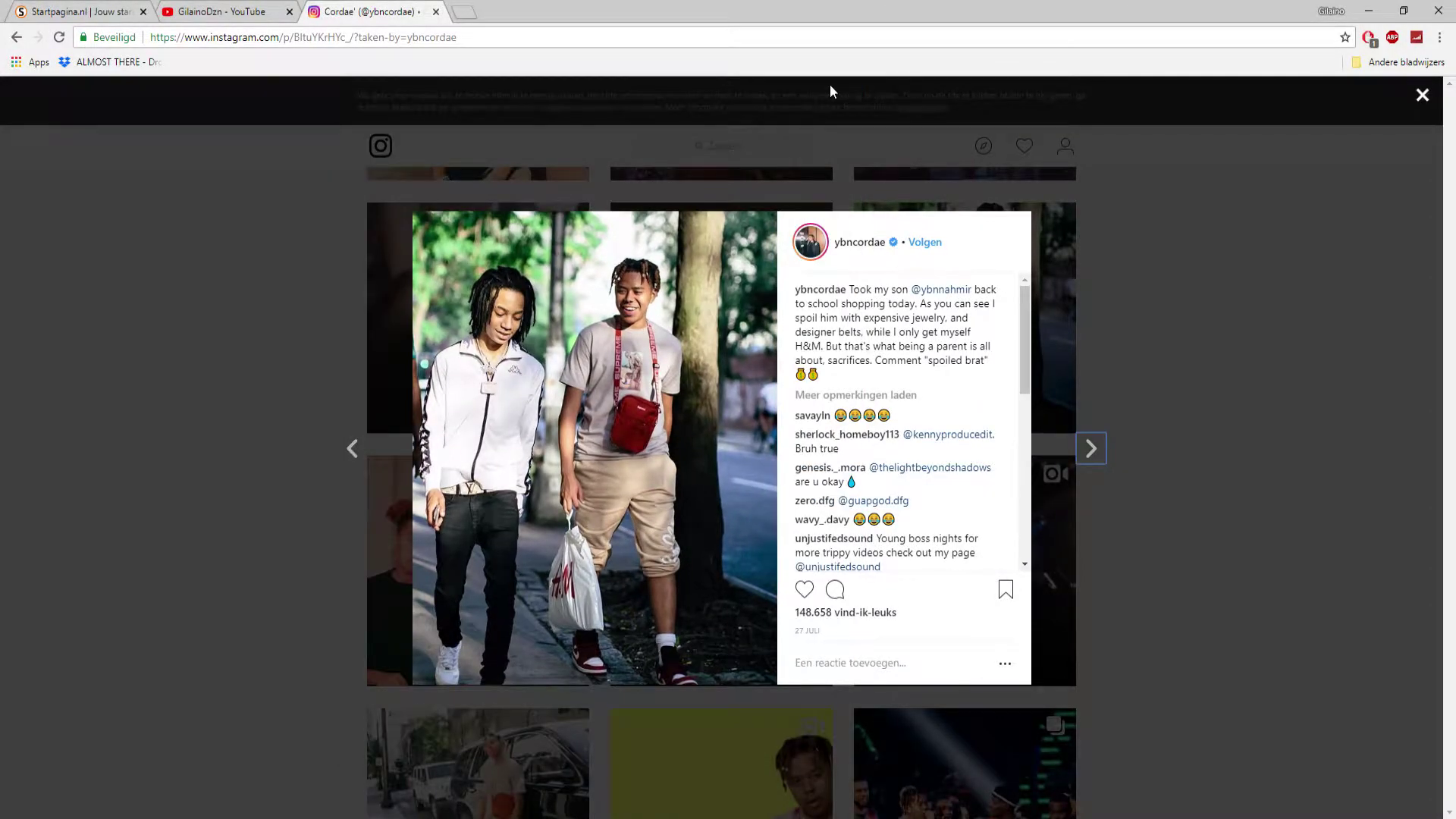
Paste the street photo into the Photoshop composition, scale it to the canvas height and place it beneath the pink polo photo.
{"action": "key", "text": "alt+Tab"}
{"action": "key", "text": "ctrl+v"}
{"action": "left_click_drag", "start_coordinate": [715, 327], "coordinate": [784, 232]}
{"action": "left_click_drag", "start_coordinate": [783, 561], "coordinate": [855, 654]}
{"action": "key", "text": "Return"}
{"action": "left_click_drag", "start_coordinate": [1401, 447], "coordinate": [1401, 489]}
Flip the street photo horizontally, place its smiling man between the two figures and fade its outer edge with the Eraser.
{"action": "key", "text": "ctrl+t"}
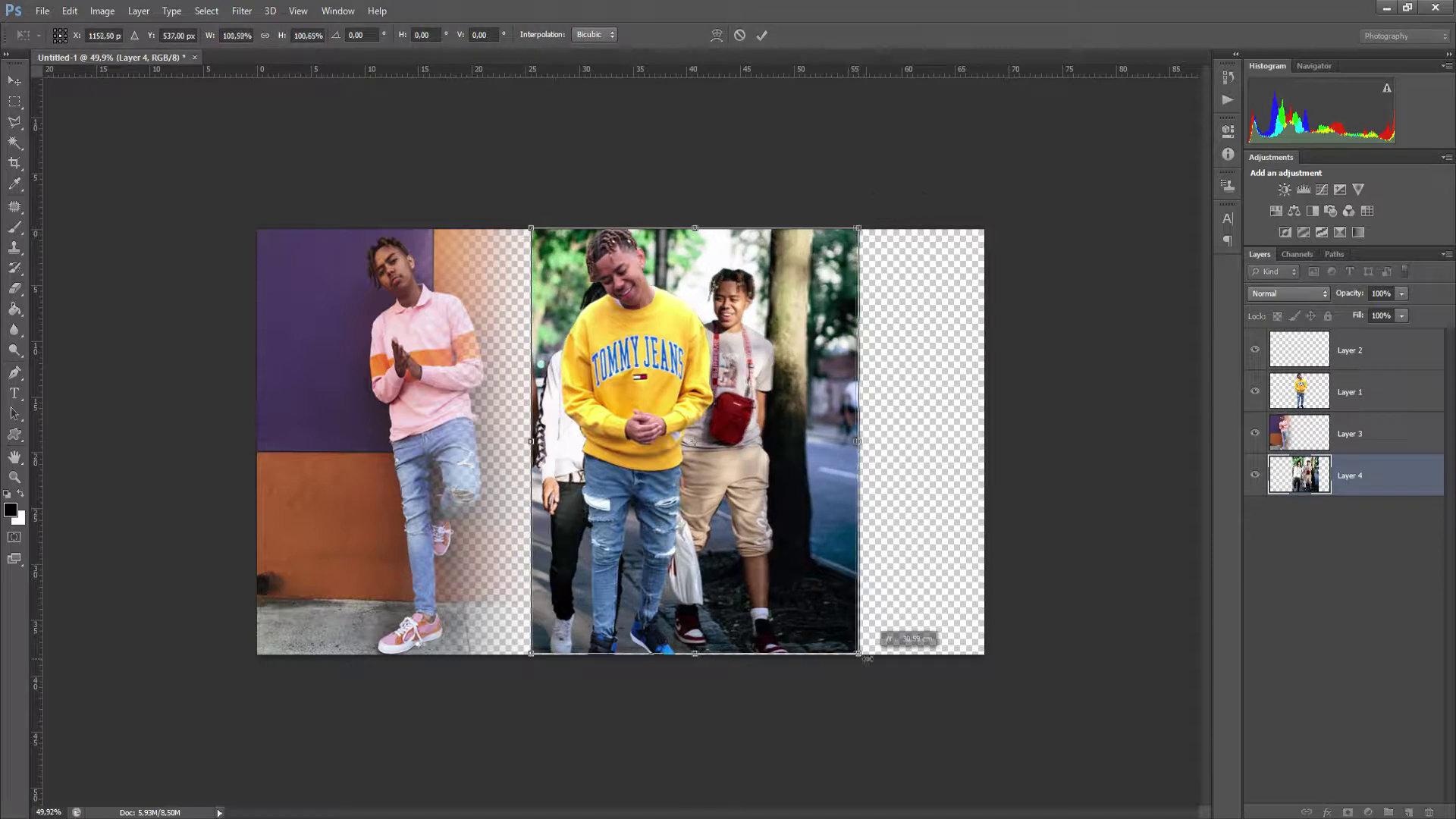
{"action": "left_click_drag", "start_coordinate": [819, 585], "coordinate": [716, 586]}
{"action": "right_click", "coordinate": [716, 586]}
{"action": "left_click", "coordinate": [749, 559]}
{"action": "left_click_drag", "start_coordinate": [750, 540], "coordinate": [696, 541]}
{"action": "key", "text": "Return"}
{"action": "key", "text": "e"}
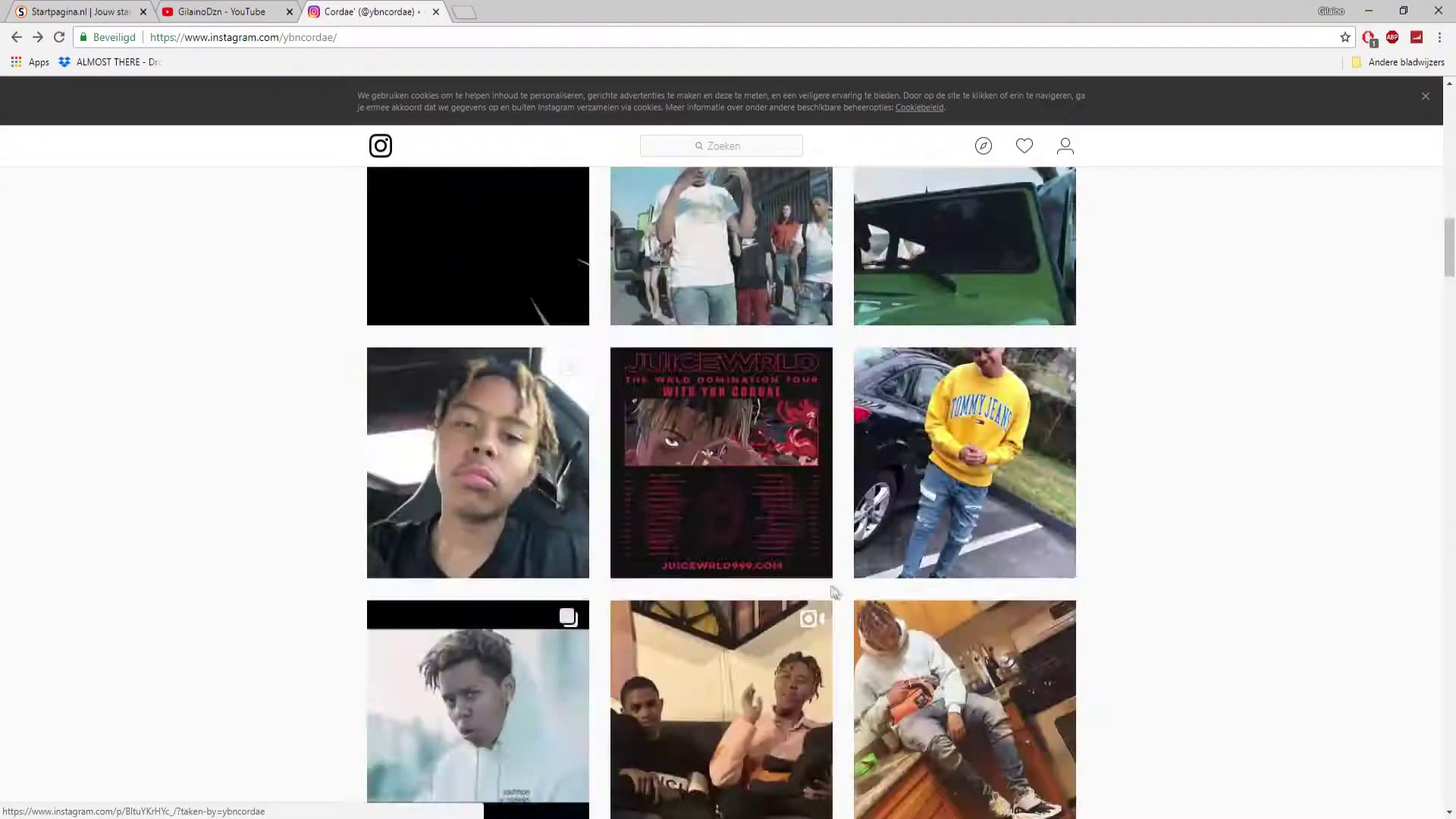
Find and open the Instagram portrait of the man in the light yellow shirt in Chrome and snip it.
{"action": "scroll", "coordinate": [834, 592], "scroll_direction": "down", "scroll_amount": 17}
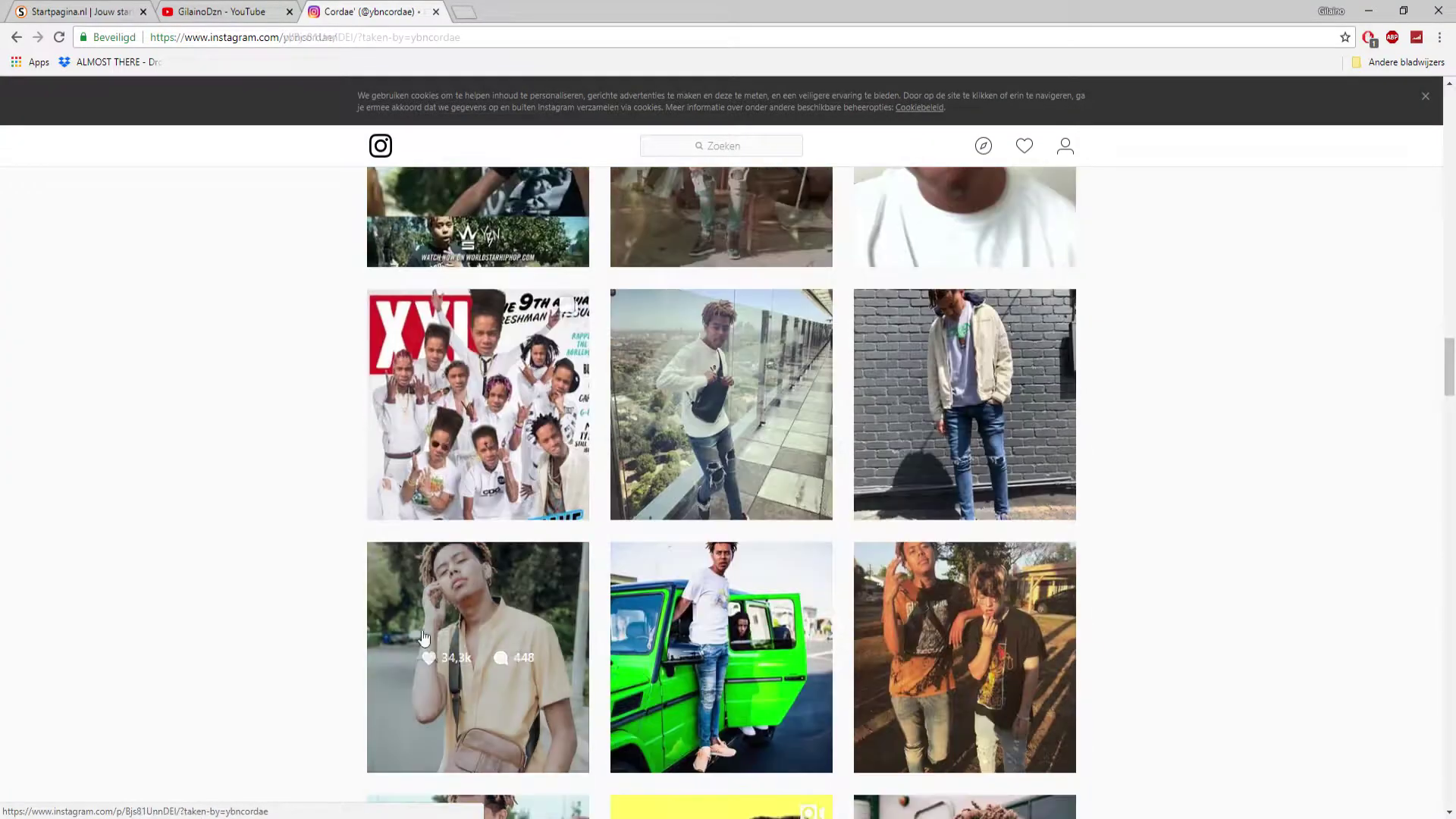
{"action": "left_click", "coordinate": [523, 614]}
{"action": "left_click", "coordinate": [653, 190]}
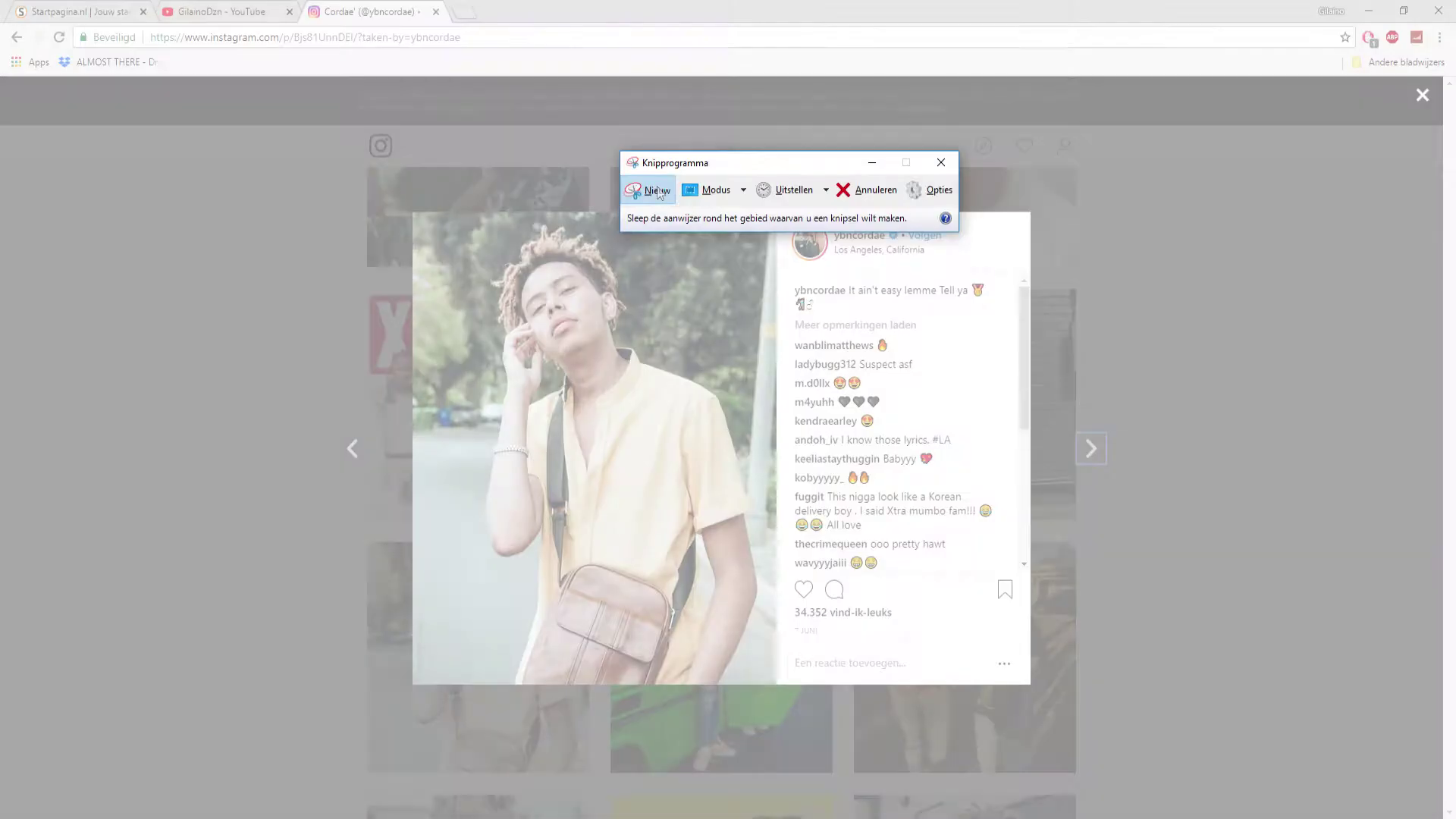
{"action": "left_click_drag", "start_coordinate": [414, 213], "coordinate": [776, 685]}
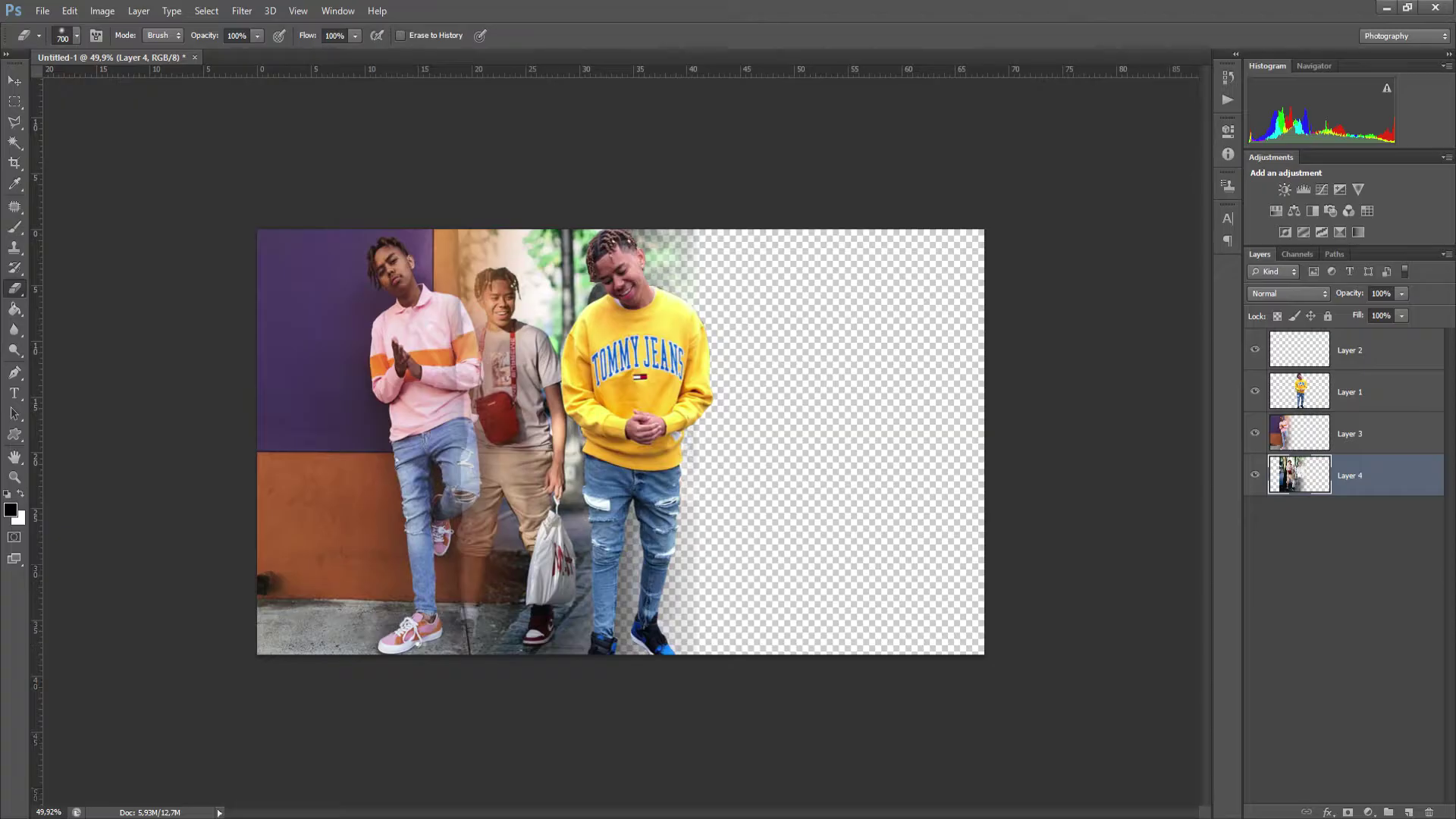
Paste the light yellow shirt portrait, scale it to about 181% and place it beneath the street photo.
{"action": "key", "text": "ctrl+v"}
{"action": "key", "text": "ctrl+t"}
{"action": "left_click_drag", "start_coordinate": [712, 325], "coordinate": [861, 658]}
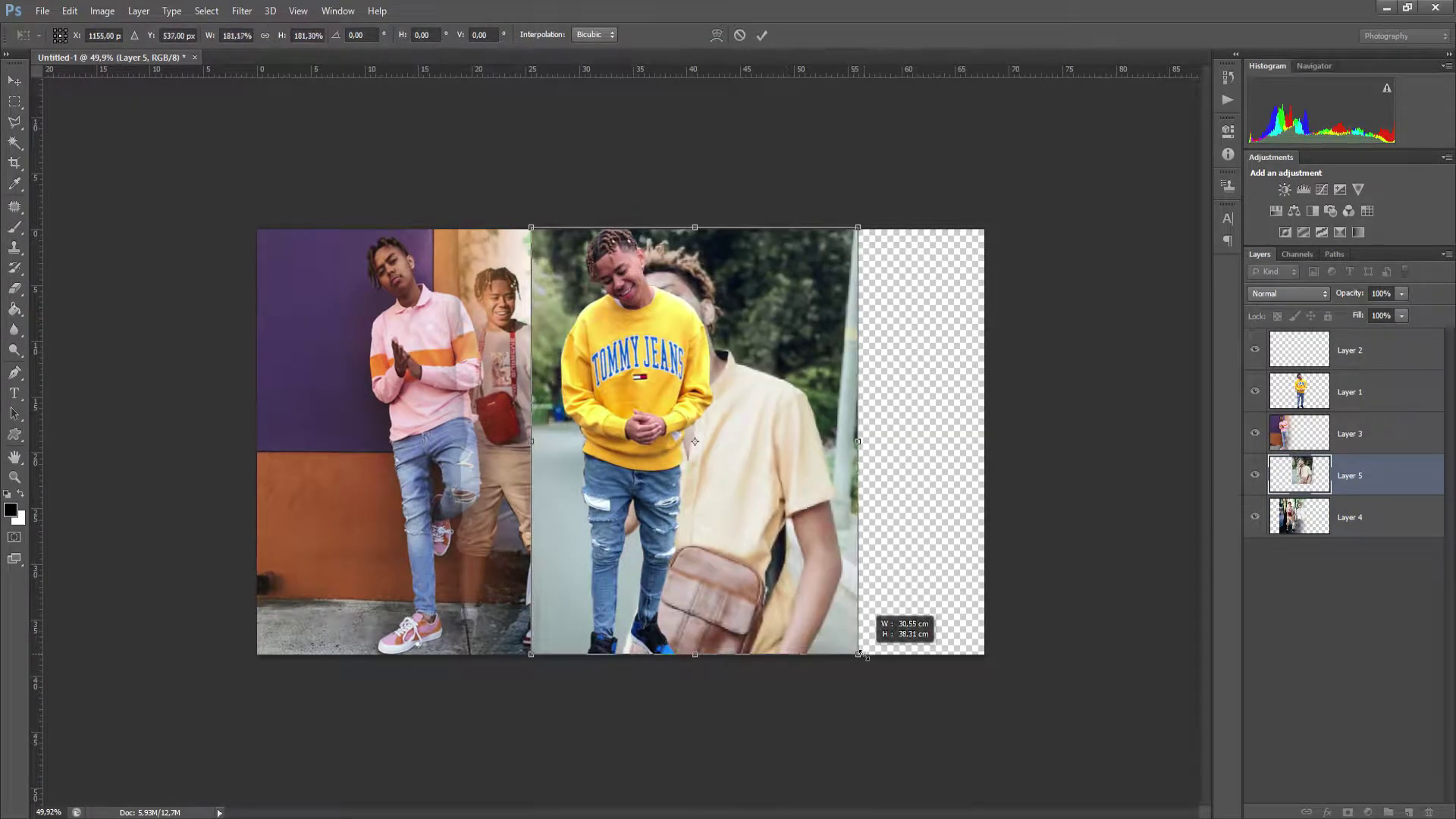
{"action": "key", "text": "Return"}
{"action": "key", "text": "ctrl+["}
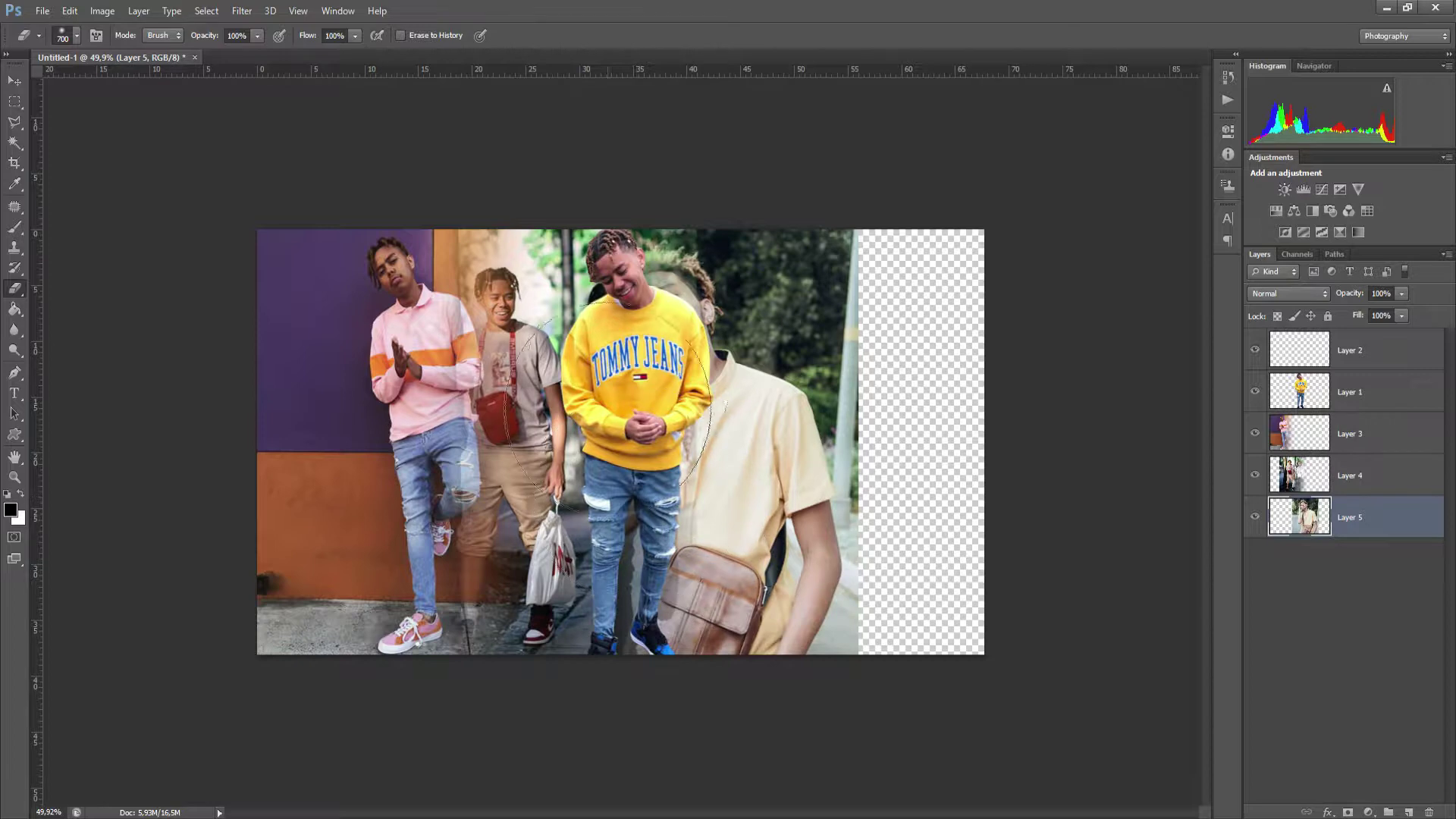
Move the light yellow shirt portrait and the street photo toward the right side of the canvas.
{"action": "key", "text": "ctrl+t"}
{"action": "left_click_drag", "start_coordinate": [783, 484], "coordinate": [860, 487]}
{"action": "key", "text": "Return"}
{"action": "key", "text": "ctrl+t"}
{"action": "left_click_drag", "start_coordinate": [618, 521], "coordinate": [914, 520]}
{"action": "key", "text": "Return"}
Position the light yellow shirt portrait between the pink polo man and the yellow sweater man.
{"action": "left_click", "coordinate": [1379, 486]}
{"action": "key", "text": "ctrl+t"}
{"action": "left_click_drag", "start_coordinate": [856, 568], "coordinate": [612, 530]}
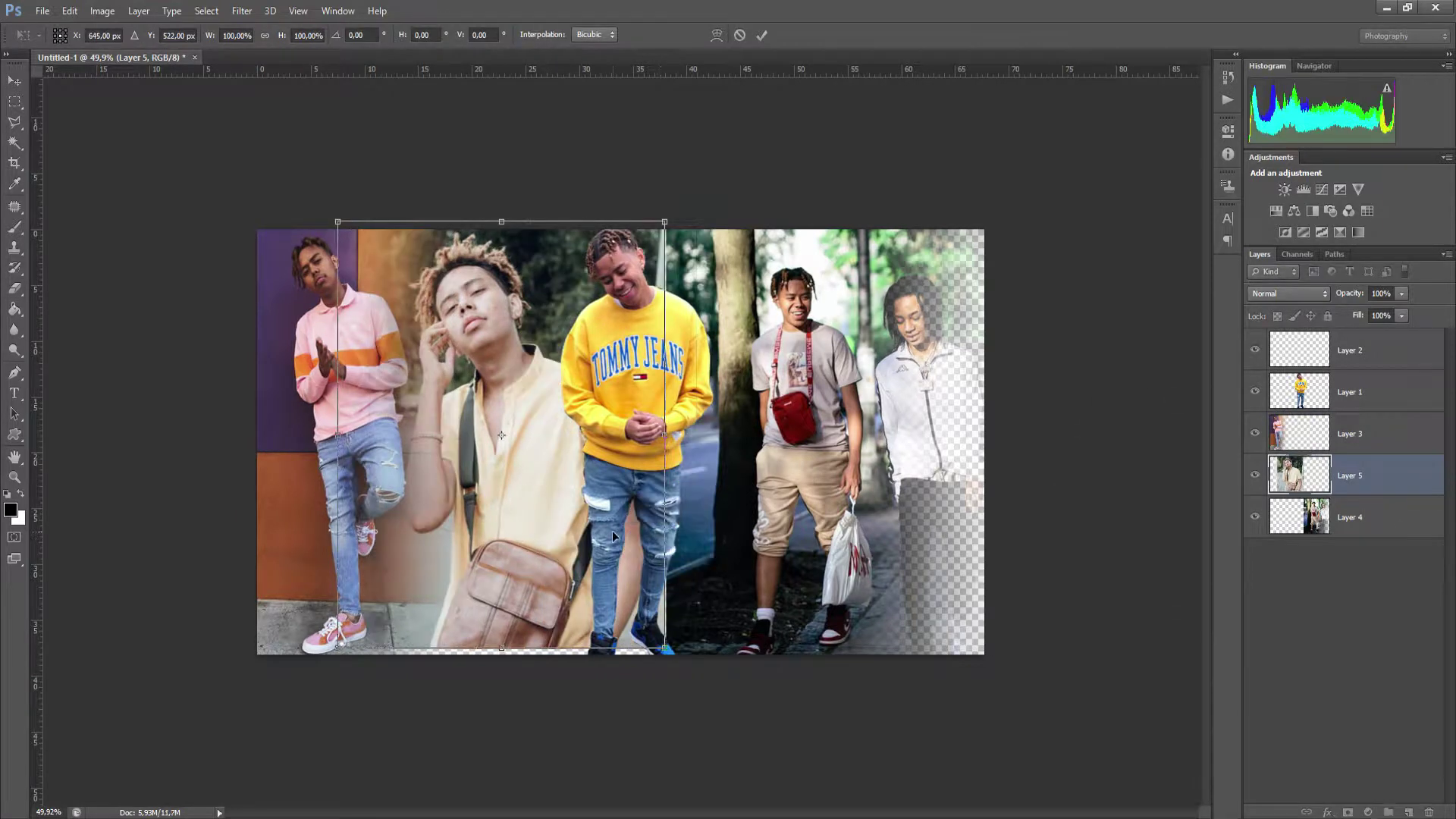
{"action": "key", "text": "Return"}
Flip the street photo horizontally and move it left, closer to the man in the yellow sweater.
{"action": "left_click", "coordinate": [1386, 518]}
{"action": "key", "text": "ctrl+t"}
{"action": "right_click", "coordinate": [829, 540]}
{"action": "left_click", "coordinate": [879, 734]}
{"action": "left_click_drag", "start_coordinate": [921, 560], "coordinate": [812, 554]}
{"action": "key", "text": "Return"}
Place the street photo above the light yellow shirt portrait and enlarge it slightly to cover the canvas's bottom edge.
{"action": "left_click_drag", "start_coordinate": [1347, 517], "coordinate": [1345, 455]}
{"action": "key", "text": "ctrl+t"}
{"action": "left_click_drag", "start_coordinate": [796, 515], "coordinate": [785, 512]}
{"action": "key", "text": "Return"}
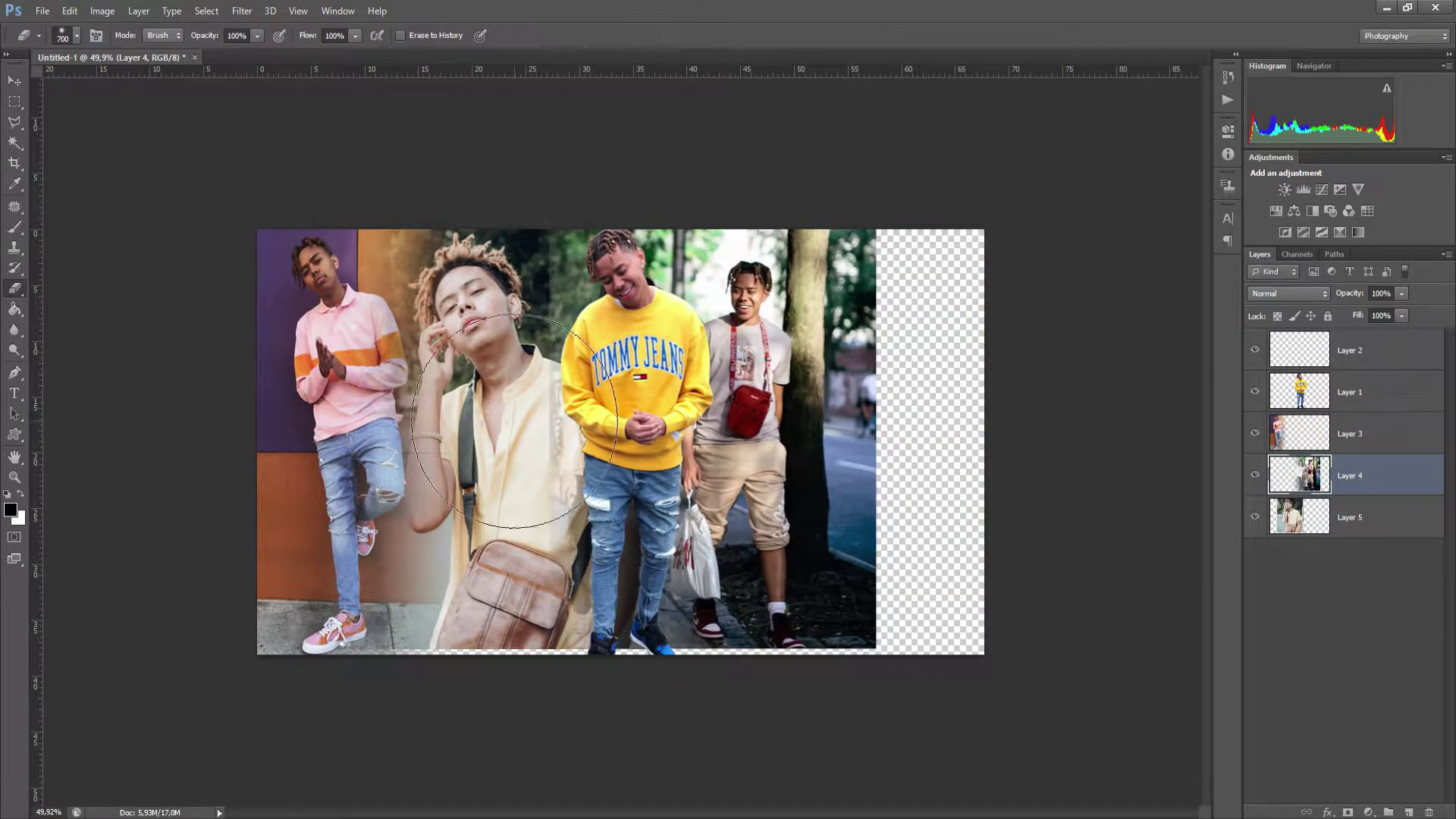
{"action": "left_click_drag", "start_coordinate": [871, 648], "coordinate": [885, 667]}
{"action": "key", "text": "Return"}
Enlarge the light yellow shirt portrait slightly so it reaches the canvas's bottom edge.
{"action": "left_click", "coordinate": [1365, 515]}
{"action": "key", "text": "ctrl+t"}
{"action": "left_click_drag", "start_coordinate": [665, 650], "coordinate": [675, 664]}
{"action": "key", "text": "Return"}
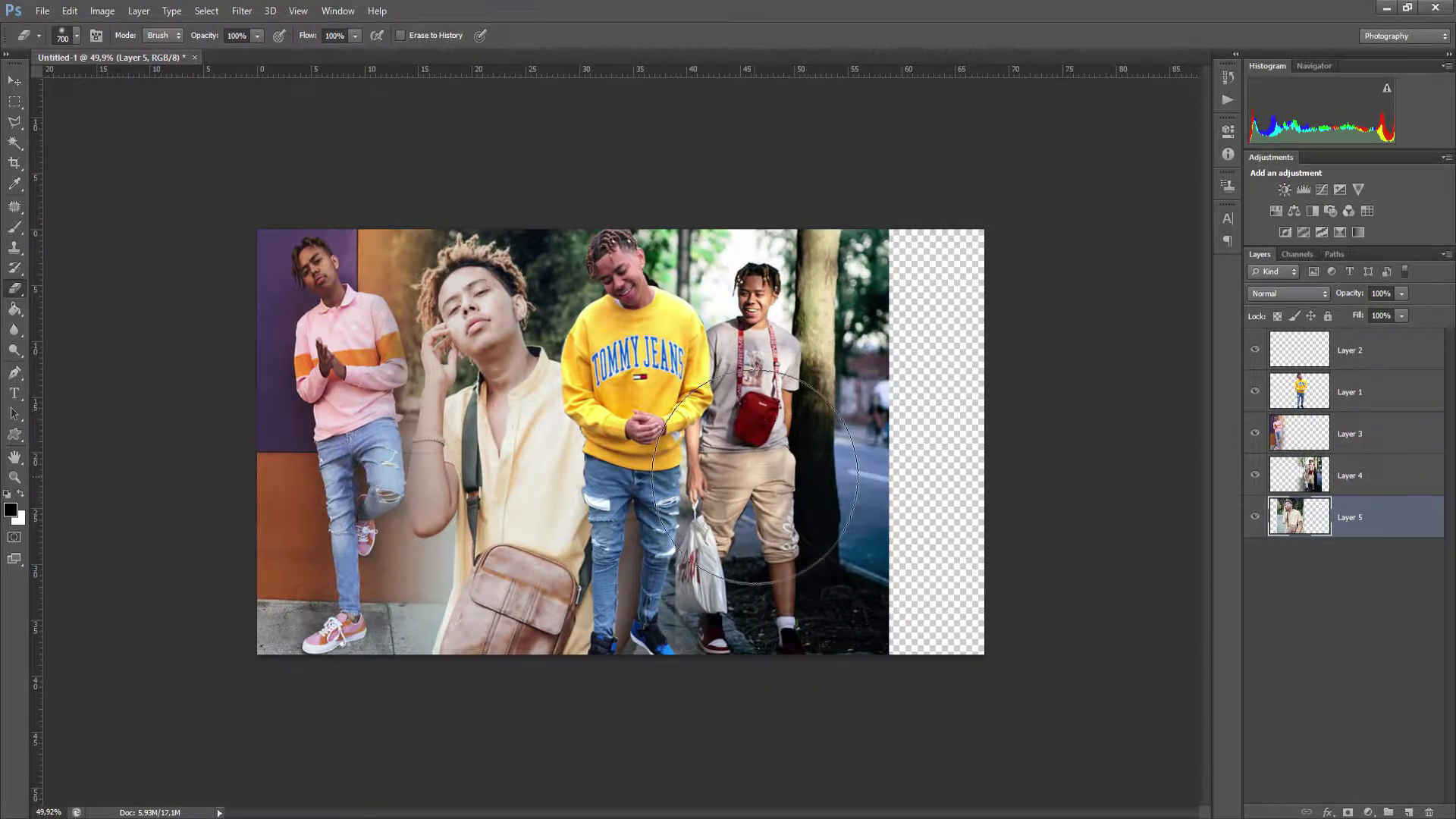
Enlarge the street photo beyond the canvas height and reposition it beside the man in the yellow sweater.
{"action": "left_click", "coordinate": [1394, 470]}
{"action": "key", "text": "ctrl+t"}
{"action": "left_click_drag", "start_coordinate": [888, 222], "coordinate": [933, 160]}
{"action": "left_click_drag", "start_coordinate": [860, 336], "coordinate": [840, 385]}
{"action": "key", "text": "Return"}
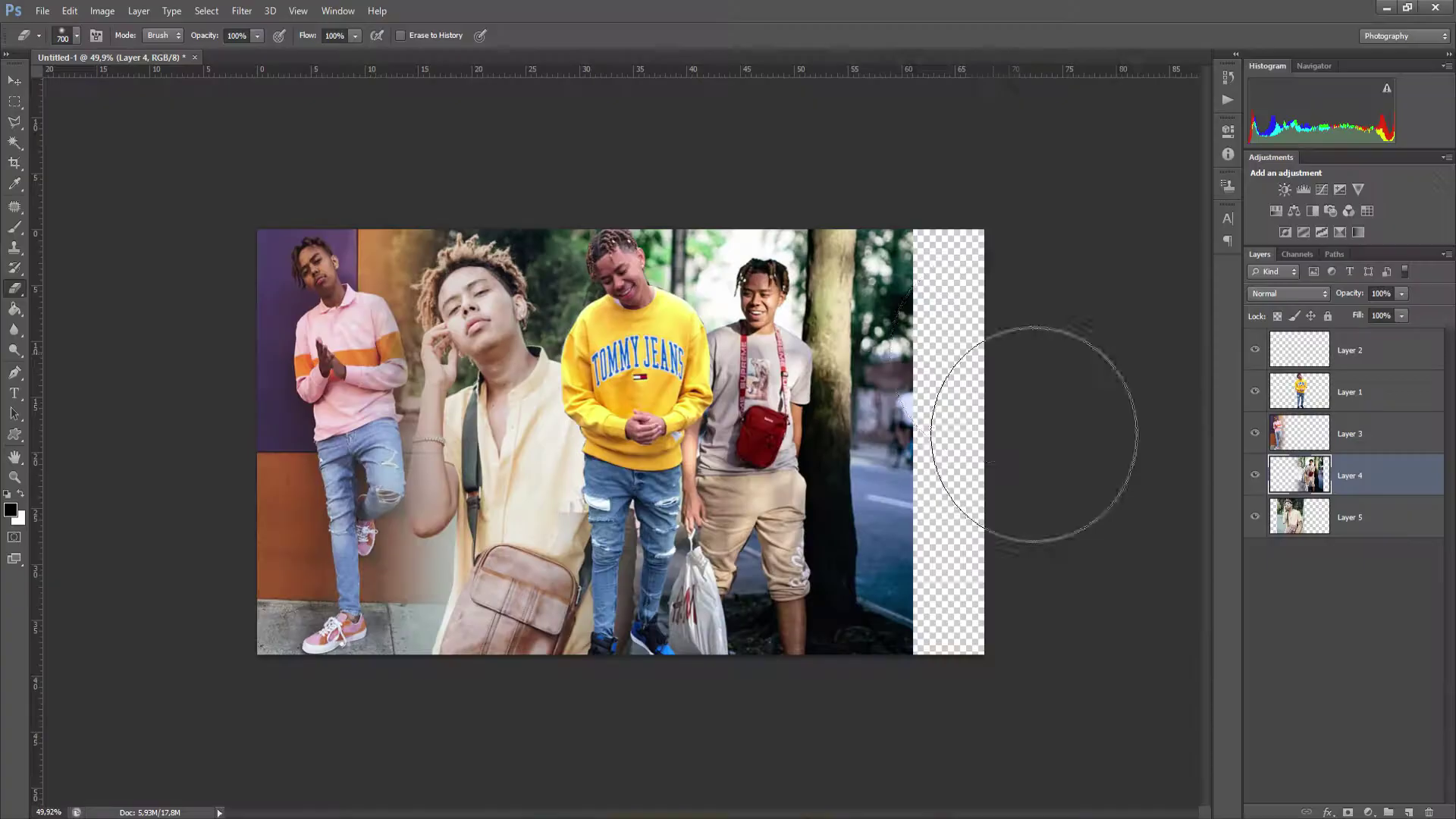
Scale up the street photo further, shift it left and erase its edge over the light yellow shirt portrait.
{"action": "key", "text": "ctrl+t"}
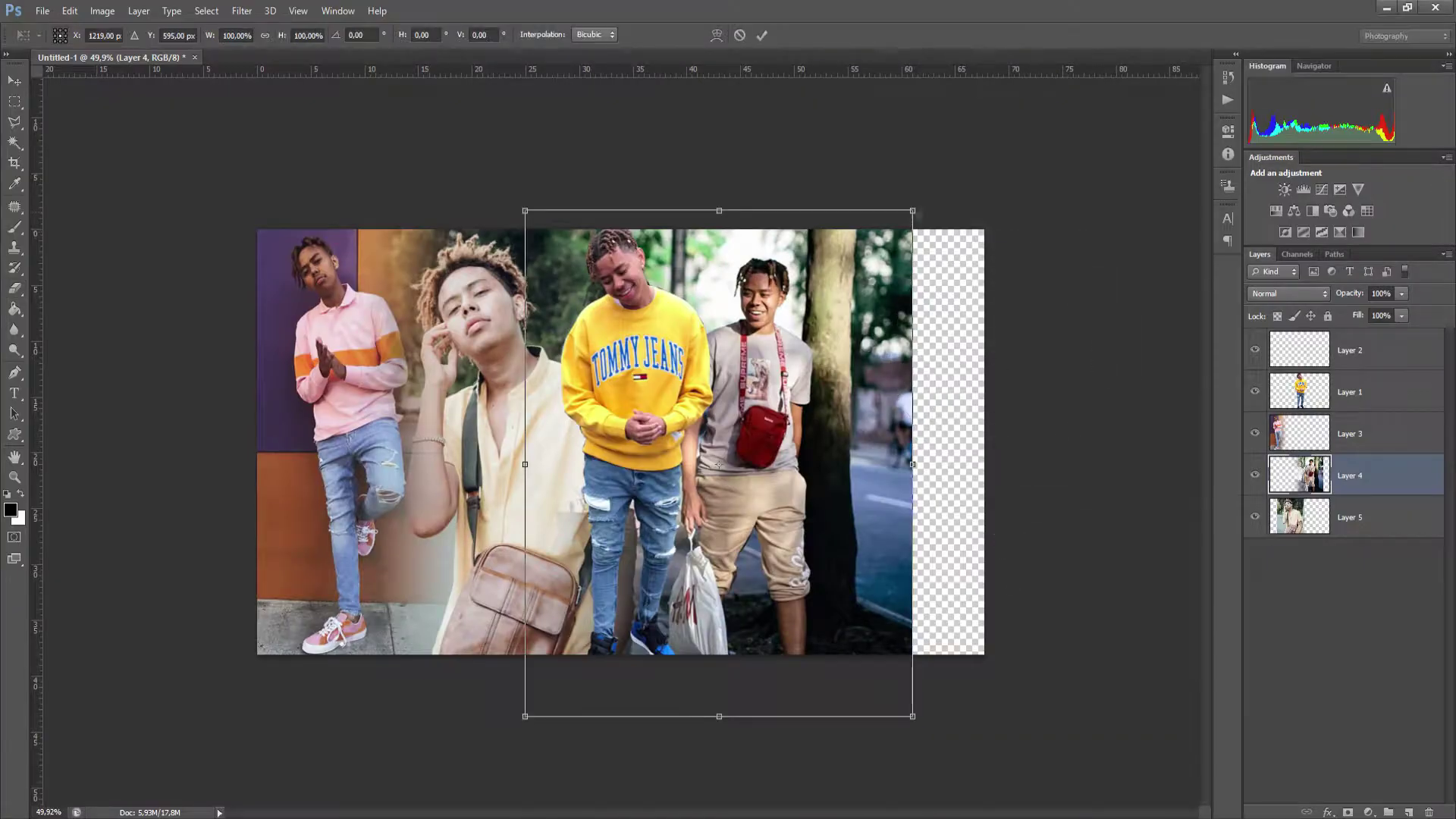
{"action": "left_click_drag", "start_coordinate": [912, 211], "coordinate": [897, 231]}
{"action": "left_click_drag", "start_coordinate": [897, 717], "coordinate": [959, 799]}
{"action": "left_click_drag", "start_coordinate": [883, 699], "coordinate": [823, 691]}
{"action": "key", "text": "Return"}
{"action": "left_click_drag", "start_coordinate": [550, 334], "coordinate": [531, 622]}
Move the street photo further left, partly behind the man in the yellow sweater.
{"action": "key", "text": "ctrl+t"}
{"action": "mouse_move", "coordinate": [866, 592]}
{"action": "left_mouse_down"}
{"action": "mouse_move", "coordinate": [826, 629]}
{"action": "mouse_move", "coordinate": [834, 584]}
{"action": "mouse_move", "coordinate": [819, 584]}
{"action": "left_mouse_up"}
{"action": "key", "text": "Return"}
{"action": "key", "text": "ctrl+t"}
{"action": "key", "text": "Return"}
{"action": "key", "text": "e"}
Enlarge the light yellow shirt portrait past the canvas's bottom edge and nudge it into place.
{"action": "left_click", "coordinate": [1370, 521]}
{"action": "key", "text": "ctrl+t"}
{"action": "mouse_move", "coordinate": [676, 223]}
{"action": "left_mouse_down"}
{"action": "mouse_move", "coordinate": [734, 197]}
{"action": "mouse_move", "coordinate": [676, 229]}
{"action": "left_mouse_up"}
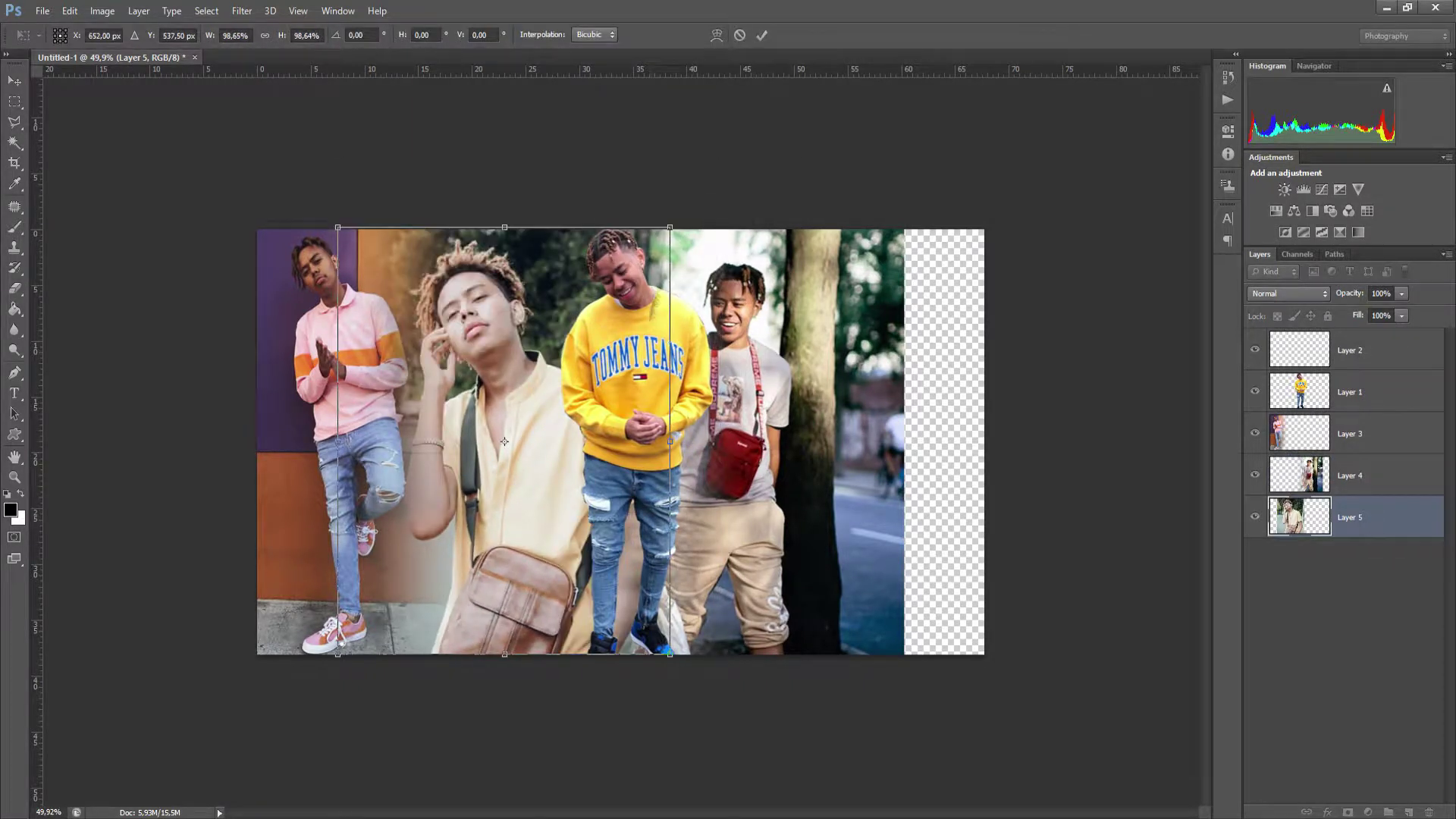
{"action": "left_click_drag", "start_coordinate": [672, 657], "coordinate": [724, 690]}
{"action": "left_click_drag", "start_coordinate": [661, 609], "coordinate": [656, 611]}
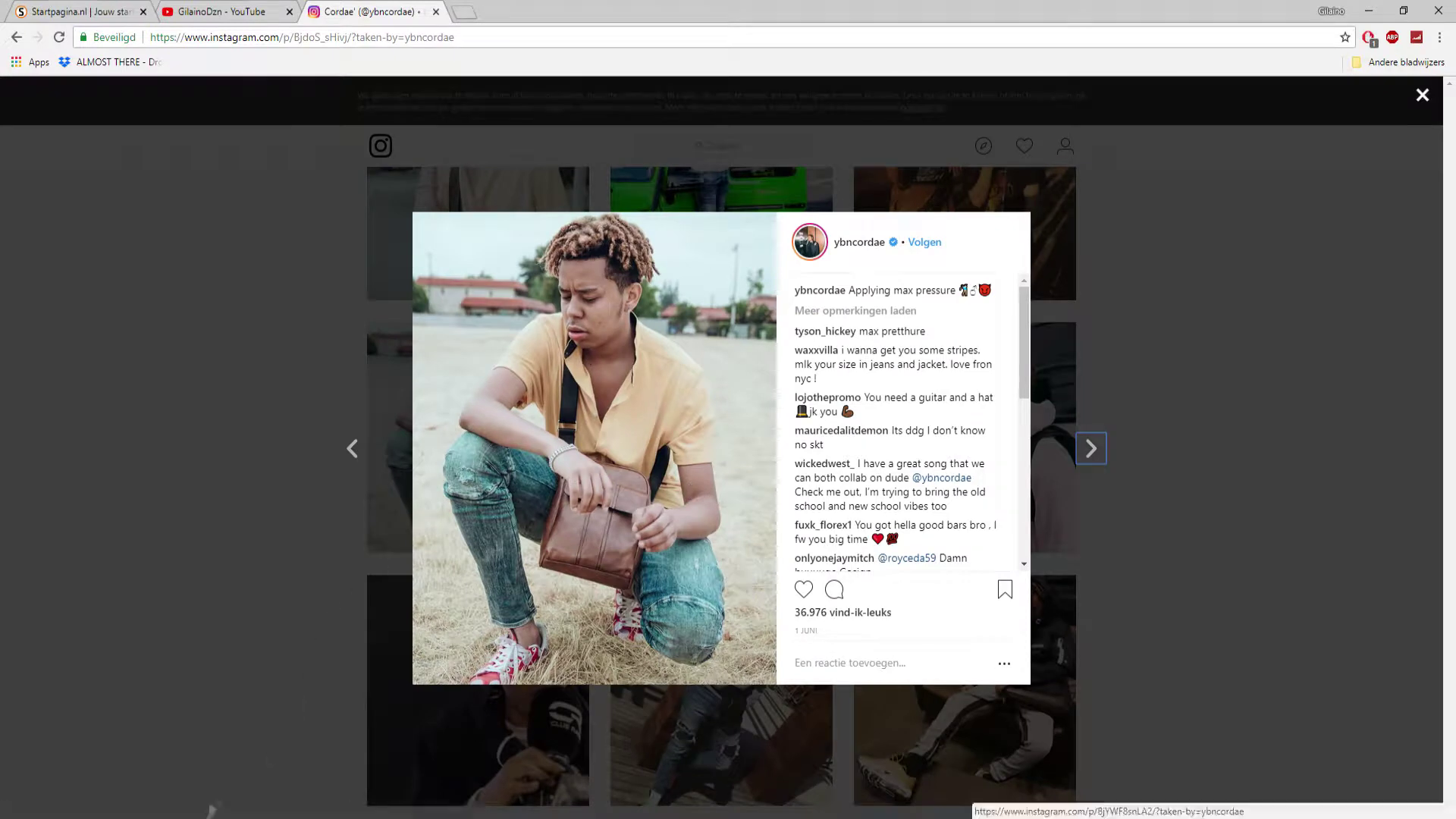
Snip the Instagram photo of the crouching man with the leather bag and paste it into the Photoshop composition.
{"action": "left_click", "coordinate": [212, 810]}
{"action": "left_click", "coordinate": [652, 190]}
{"action": "left_click_drag", "start_coordinate": [413, 212], "coordinate": [785, 694]}
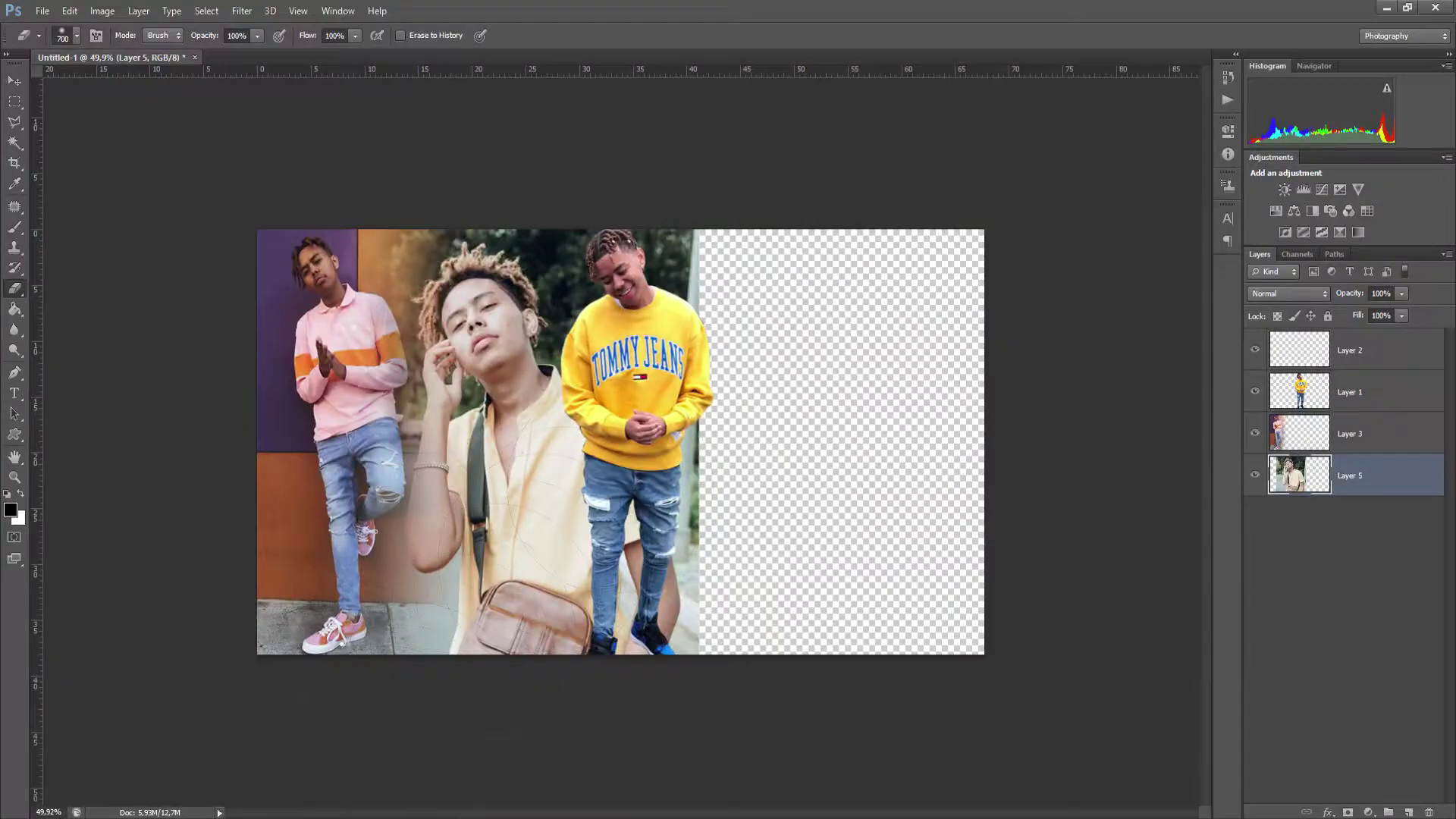
{"action": "key", "text": "ctrl+v"}
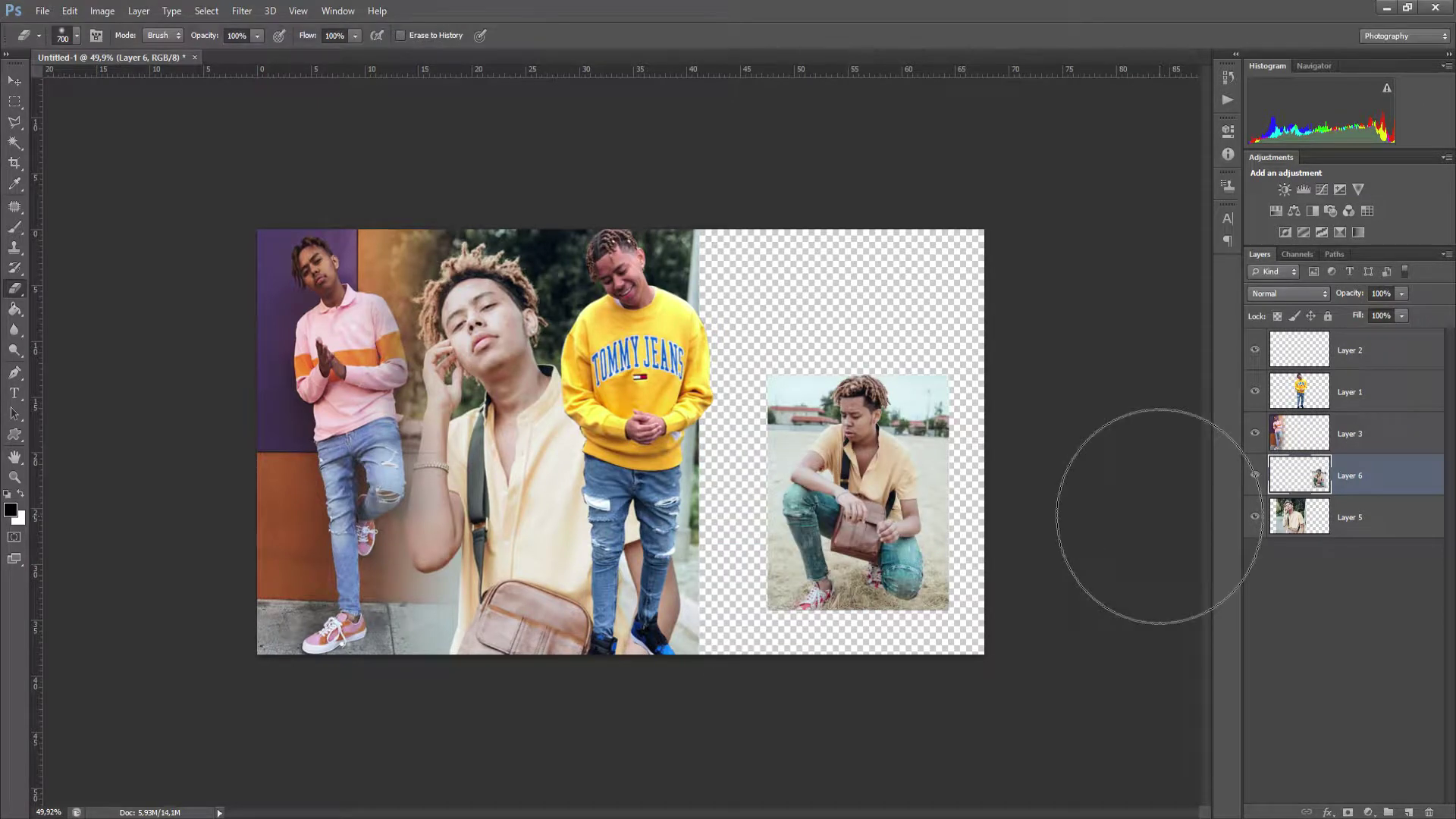
Fade out the light yellow shirt portrait's right edge with the Eraser.
{"action": "left_click", "coordinate": [1404, 519]}
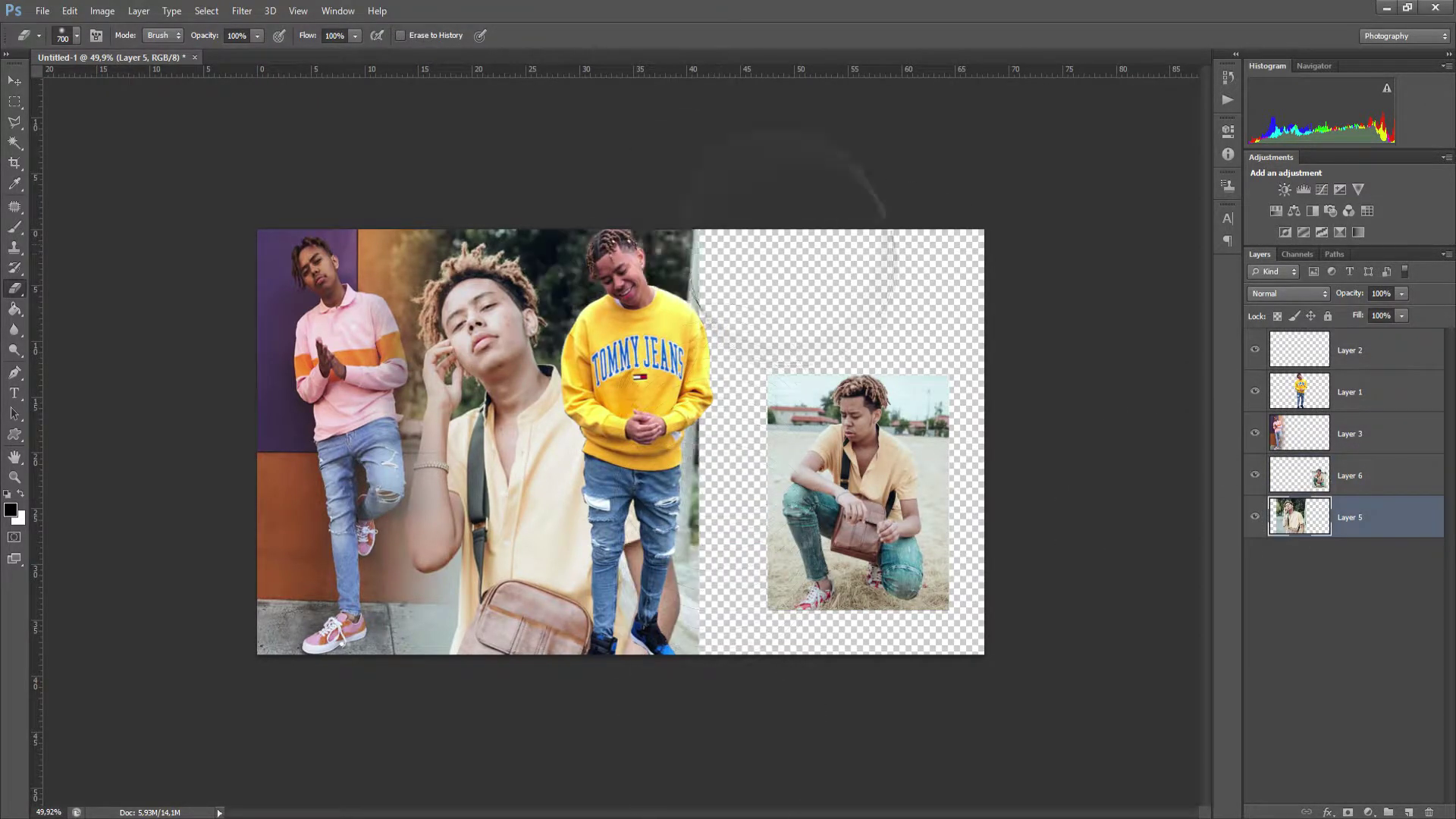
{"action": "left_click_drag", "start_coordinate": [760, 298], "coordinate": [783, 356]}
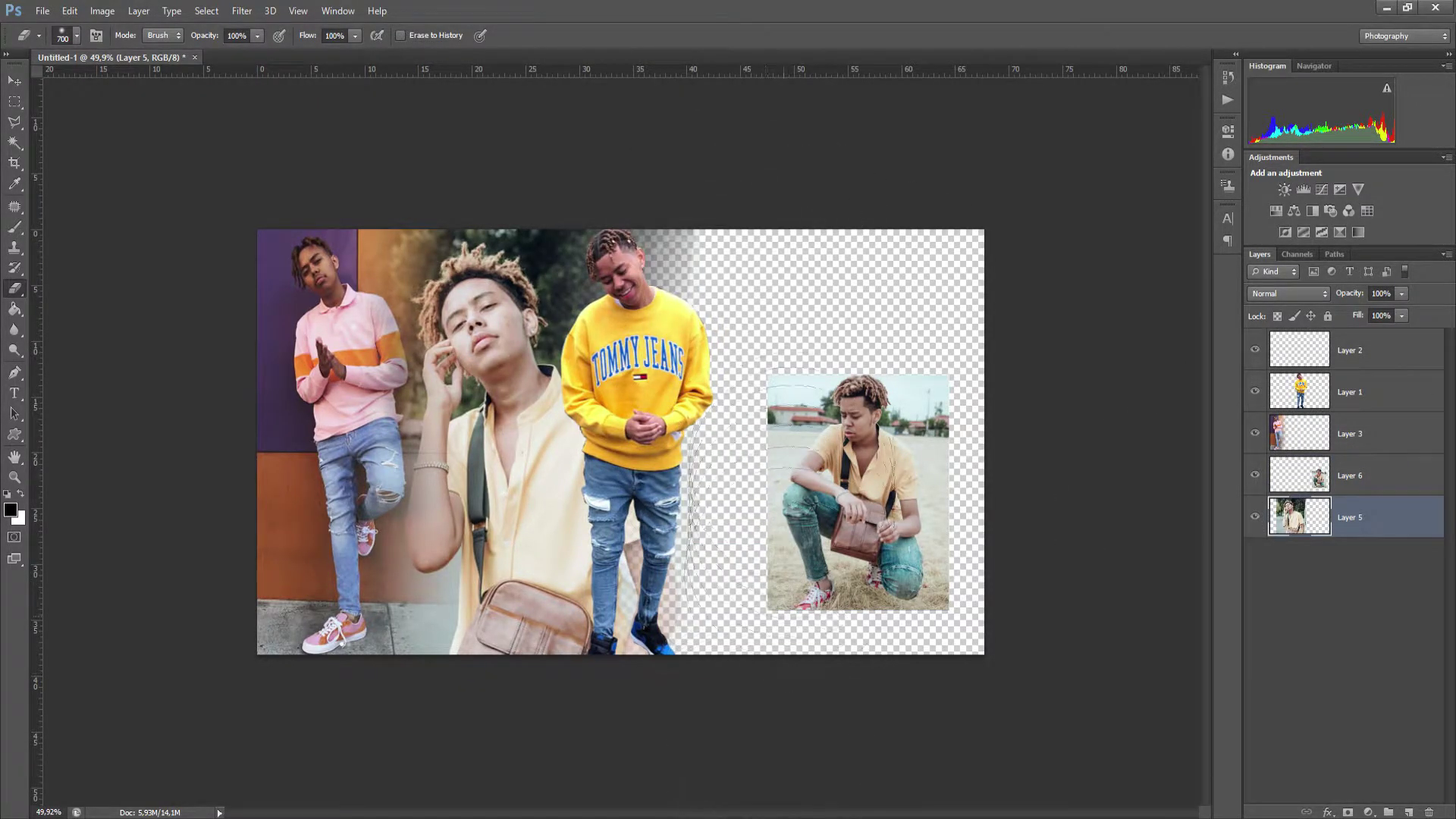
Enlarge the crouching man photo to about 205% and shift it so it sits partly behind the man in the yellow sweater.
{"action": "left_click", "coordinate": [1350, 476]}
{"action": "key", "text": "ctrl+t"}
{"action": "left_click_drag", "start_coordinate": [948, 375], "coordinate": [986, 327]}
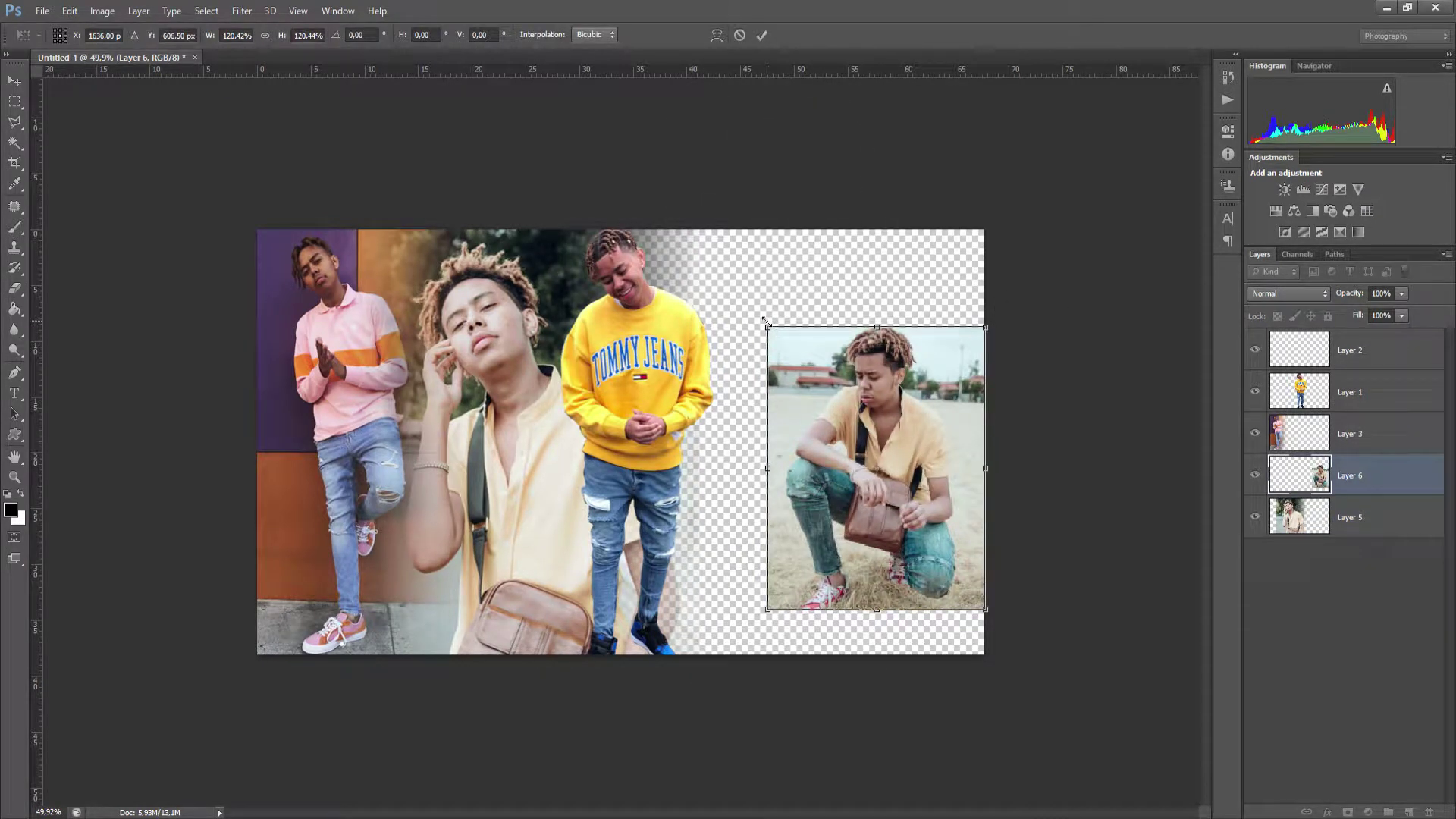
{"action": "left_click_drag", "start_coordinate": [760, 324], "coordinate": [688, 228]}
{"action": "left_click_drag", "start_coordinate": [689, 609], "coordinate": [650, 652]}
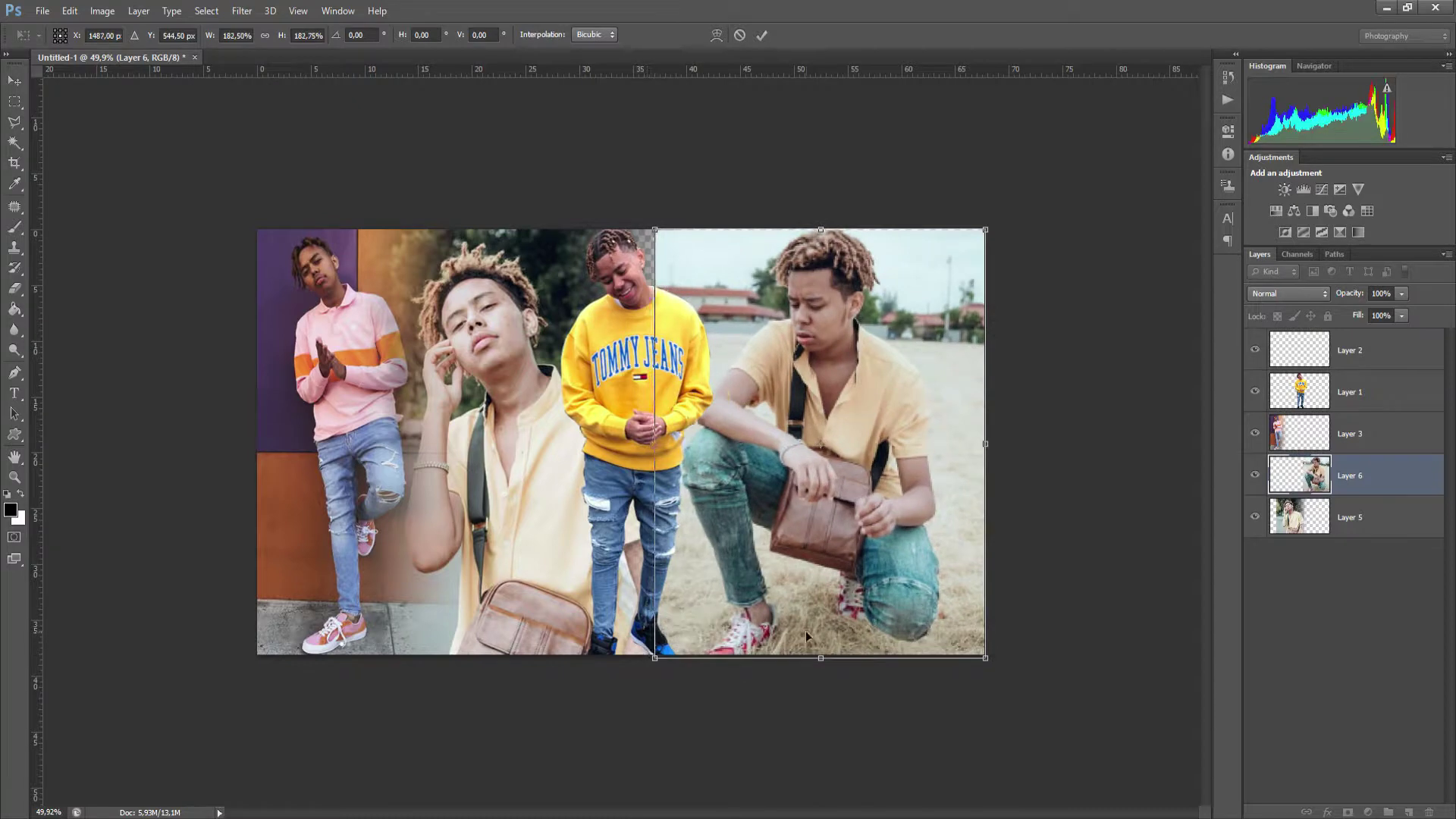
{"action": "left_click_drag", "start_coordinate": [805, 630], "coordinate": [758, 628]}
{"action": "left_click_drag", "start_coordinate": [944, 227], "coordinate": [986, 175]}
{"action": "left_click_drag", "start_coordinate": [895, 351], "coordinate": [855, 404]}
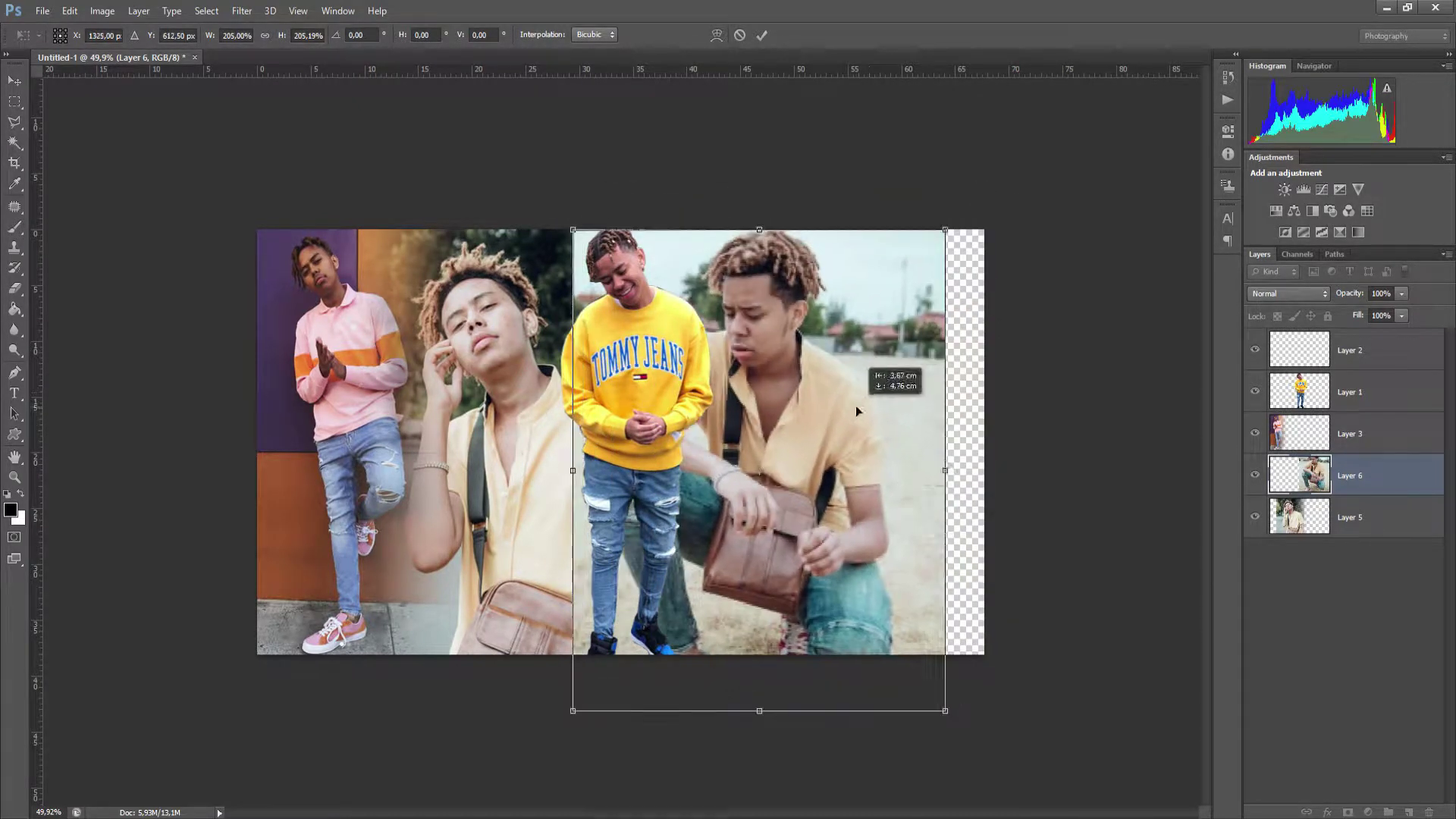
Flip the crouching man photo horizontally and enlarge it to cover the canvas's right side.
{"action": "right_click", "coordinate": [855, 405]}
{"action": "left_click", "coordinate": [905, 644]}
{"action": "left_click_drag", "start_coordinate": [945, 711], "coordinate": [1017, 747]}
{"action": "left_click_drag", "start_coordinate": [950, 679], "coordinate": [946, 677]}
{"action": "key", "text": "Return"}
Move the crouching man's layer below the light yellow shirt portrait's layer.
{"action": "left_click_drag", "start_coordinate": [1387, 490], "coordinate": [1368, 556]}
{"action": "mouse_move", "coordinate": [1368, 438]}
{"action": "left_mouse_down"}
{"action": "mouse_move", "coordinate": [1368, 485]}
{"action": "mouse_move", "coordinate": [1404, 549]}
{"action": "left_mouse_up"}
{"action": "left_click", "coordinate": [1375, 515]}
Switch to the Instagram profile in Chrome and look through its older photos, including the masked portrait, for another picture.
{"action": "left_click", "coordinate": [623, 240]}
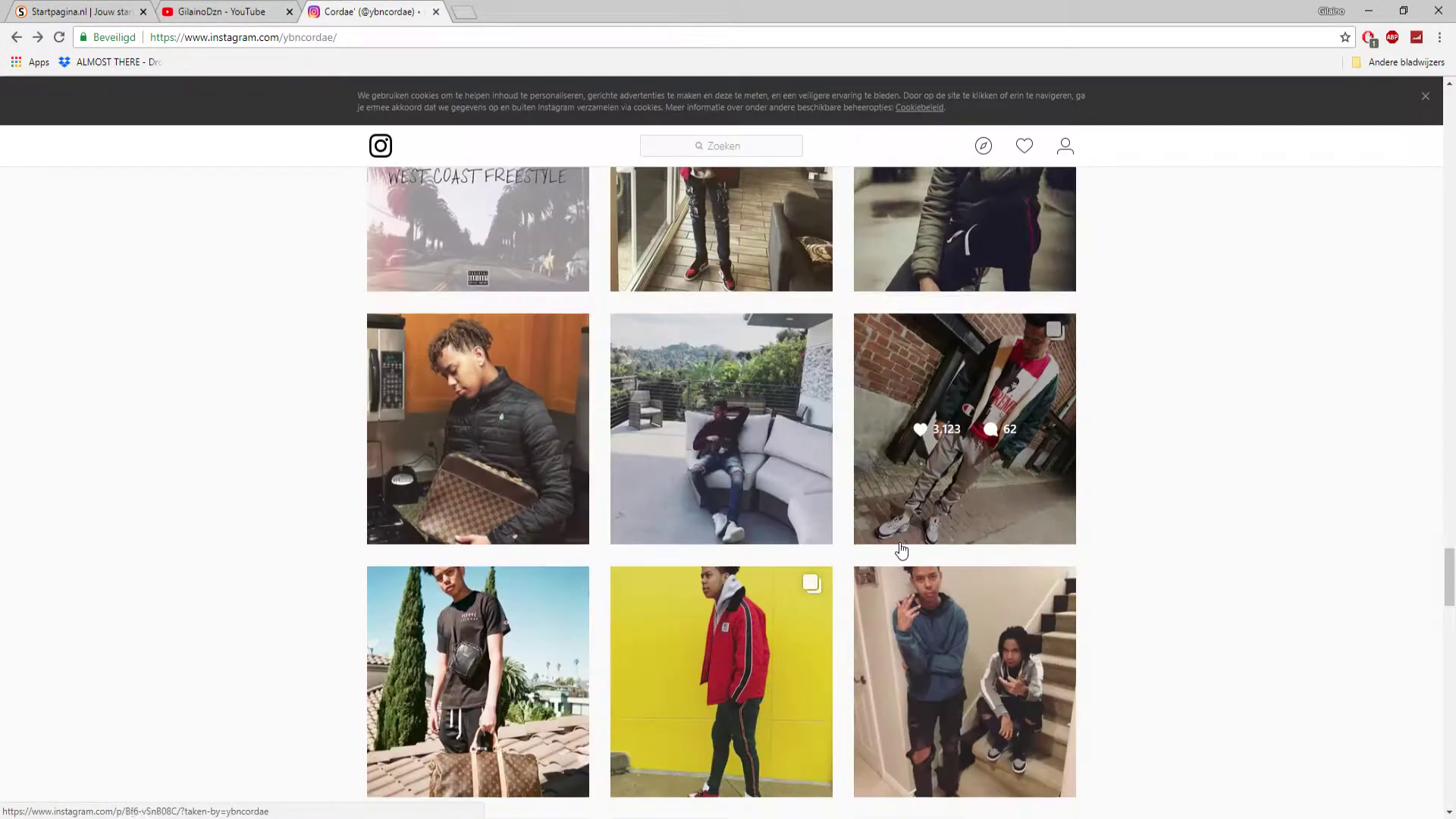
{"action": "scroll", "coordinate": [903, 553], "scroll_direction": "down", "scroll_amount": 5}
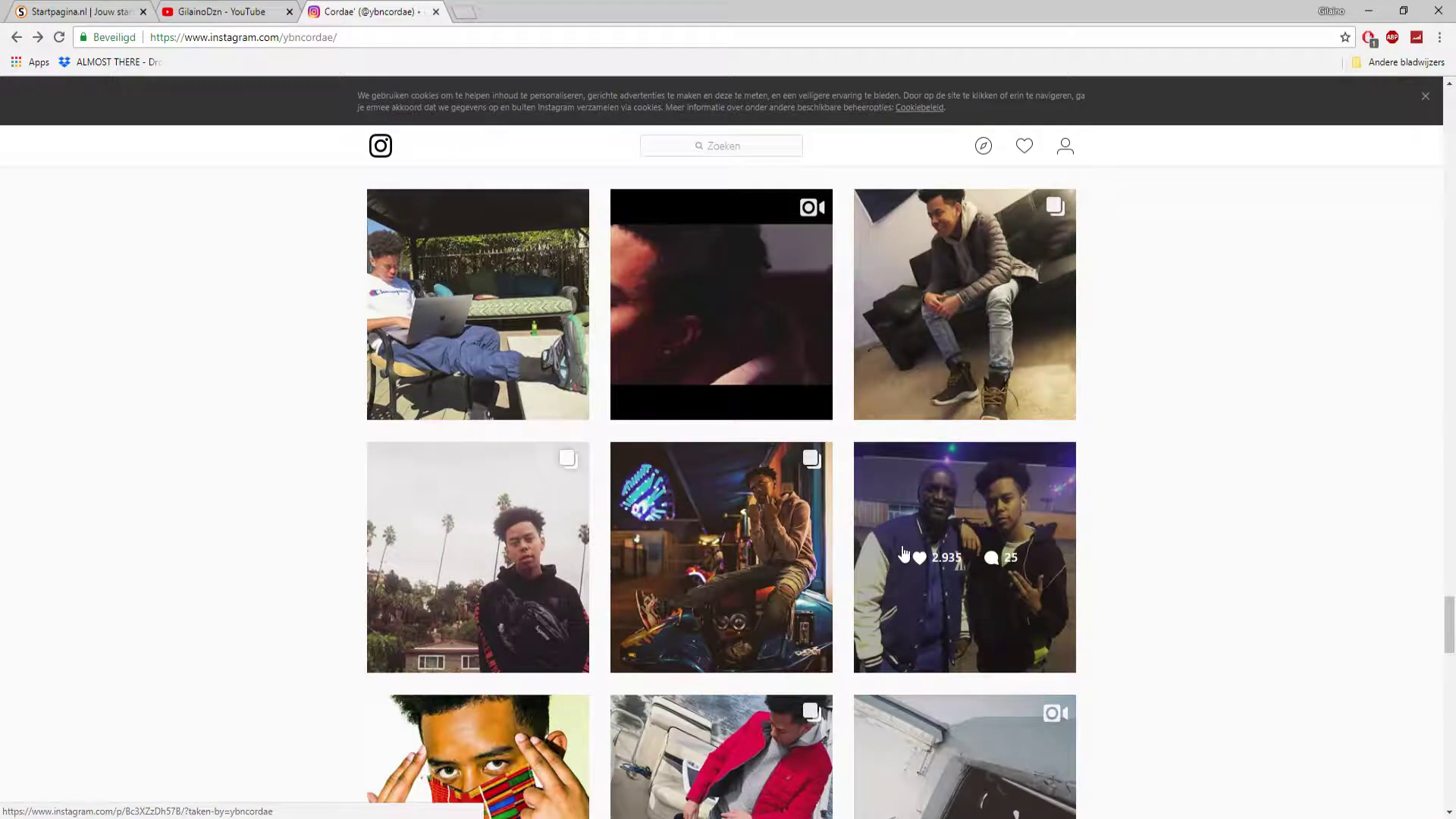
{"action": "scroll", "coordinate": [905, 554], "scroll_direction": "down", "scroll_amount": 5}
{"action": "left_click", "coordinate": [542, 432]}
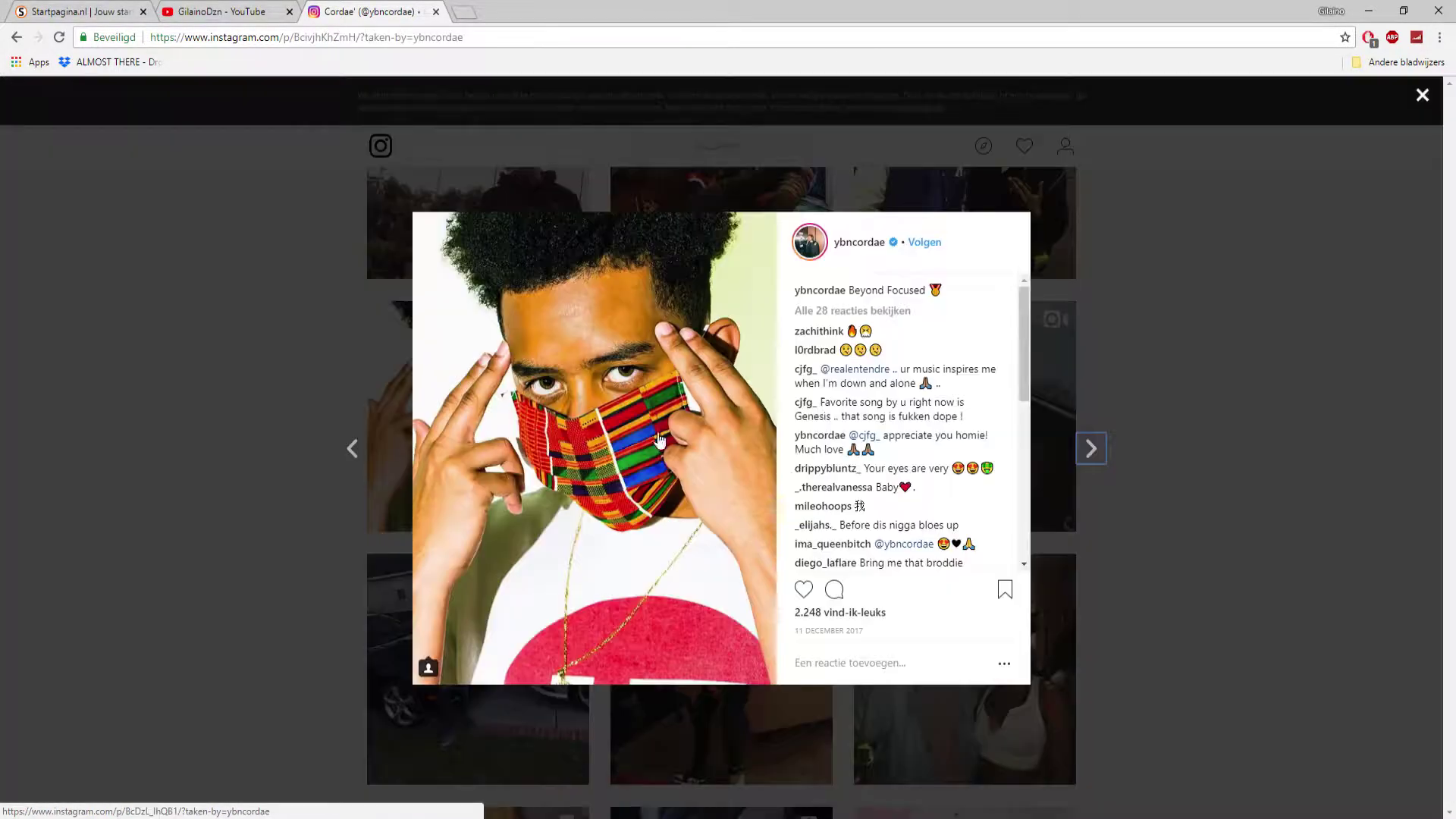
{"action": "left_click", "coordinate": [1242, 499]}
{"action": "scroll", "coordinate": [1017, 485], "scroll_direction": "down", "scroll_amount": 3}
{"action": "scroll", "coordinate": [1005, 476], "scroll_direction": "down", "scroll_amount": 6}
{"action": "scroll", "coordinate": [1105, 480], "scroll_direction": "up", "scroll_amount": 15}
{"action": "scroll", "coordinate": [1017, 384], "scroll_direction": "up", "scroll_amount": 6}
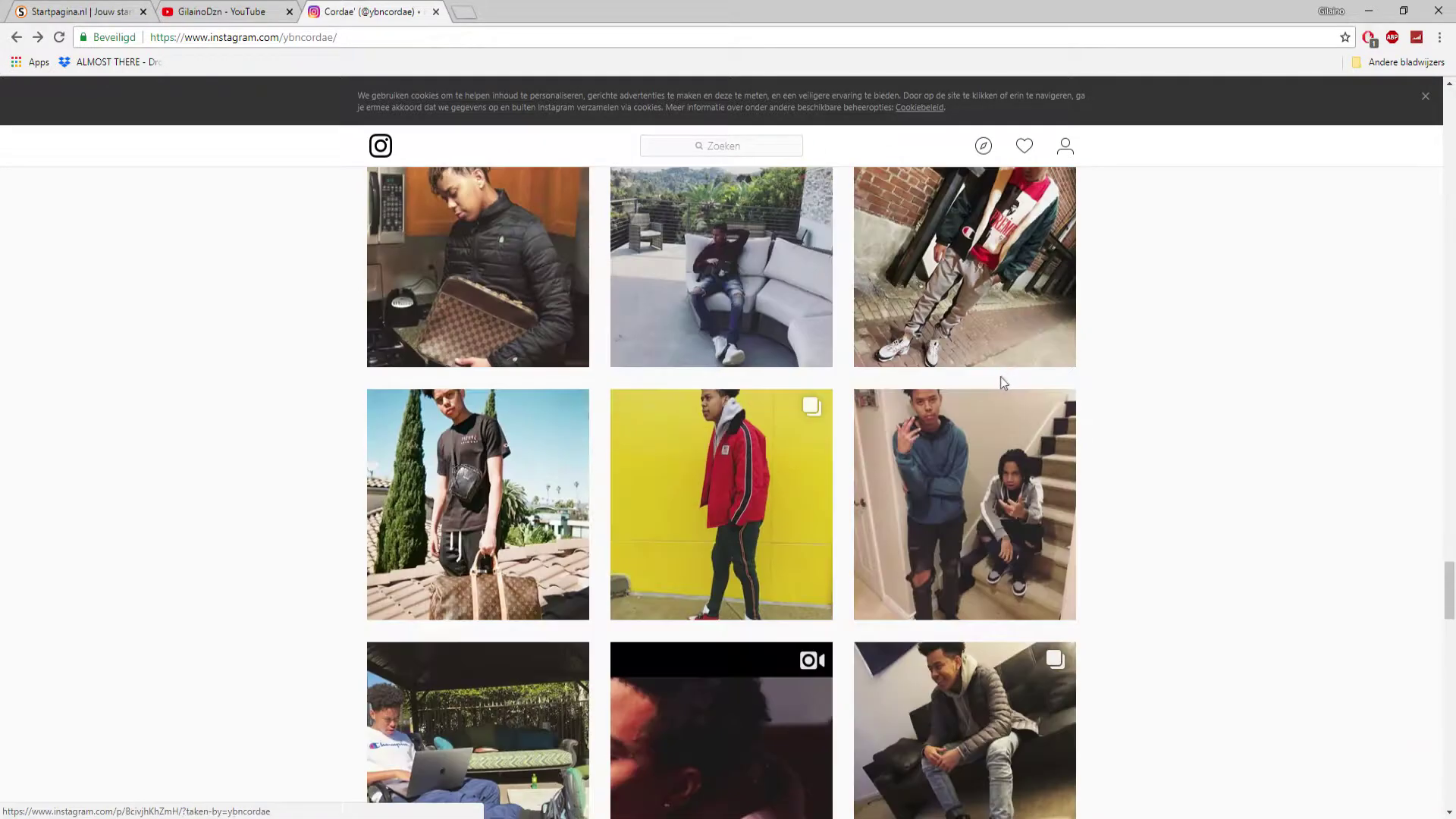
{"action": "scroll", "coordinate": [995, 376], "scroll_direction": "up", "scroll_amount": 3}
Open the Instagram post of the man in the red jacket, snip its first photo and paste it into the Photoshop composition.
{"action": "left_click", "coordinate": [721, 728]}
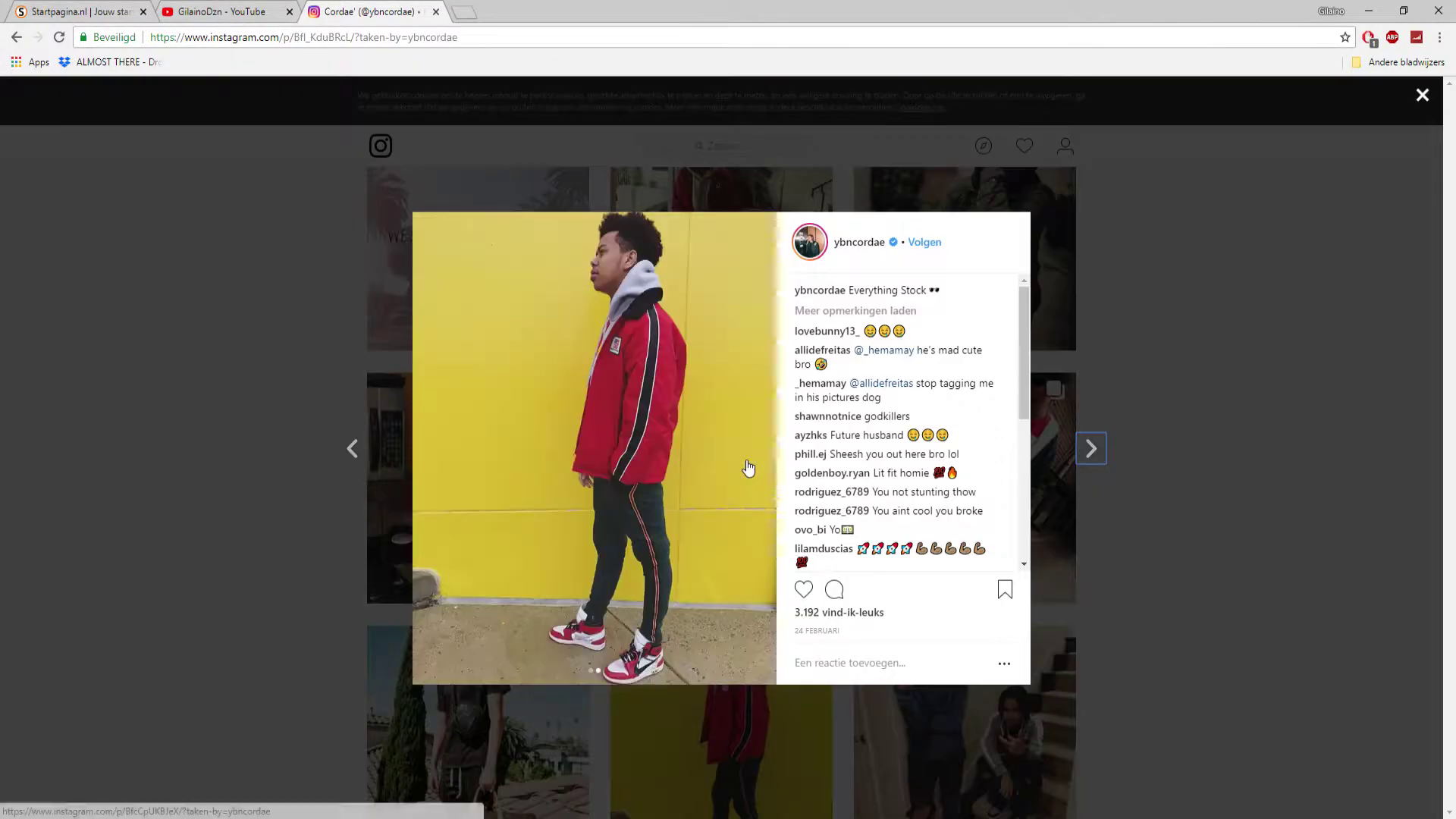
{"action": "double_click", "coordinate": [433, 455]}
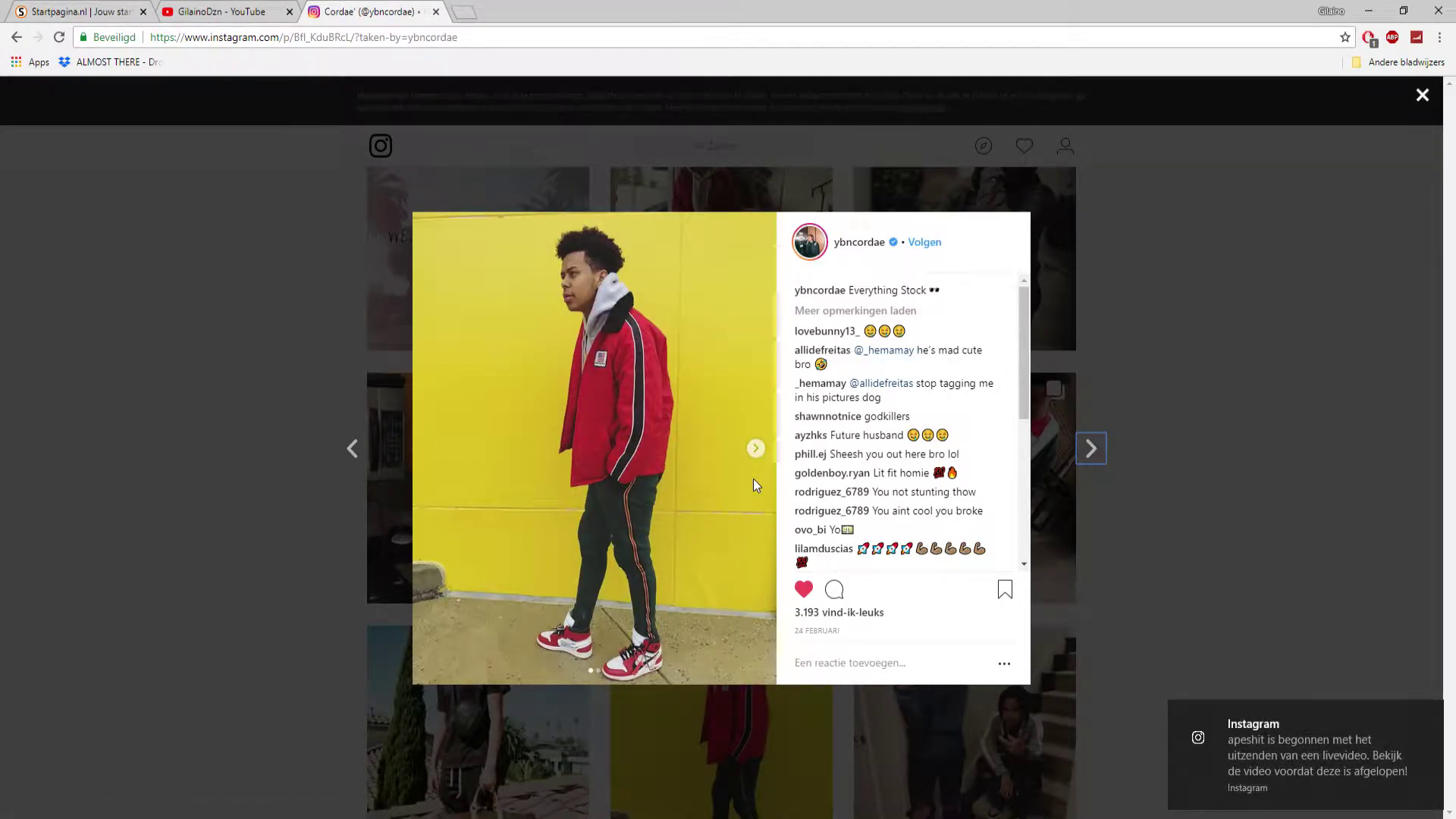
{"action": "left_click", "coordinate": [651, 191]}
{"action": "left_click_drag", "start_coordinate": [413, 213], "coordinate": [776, 685]}
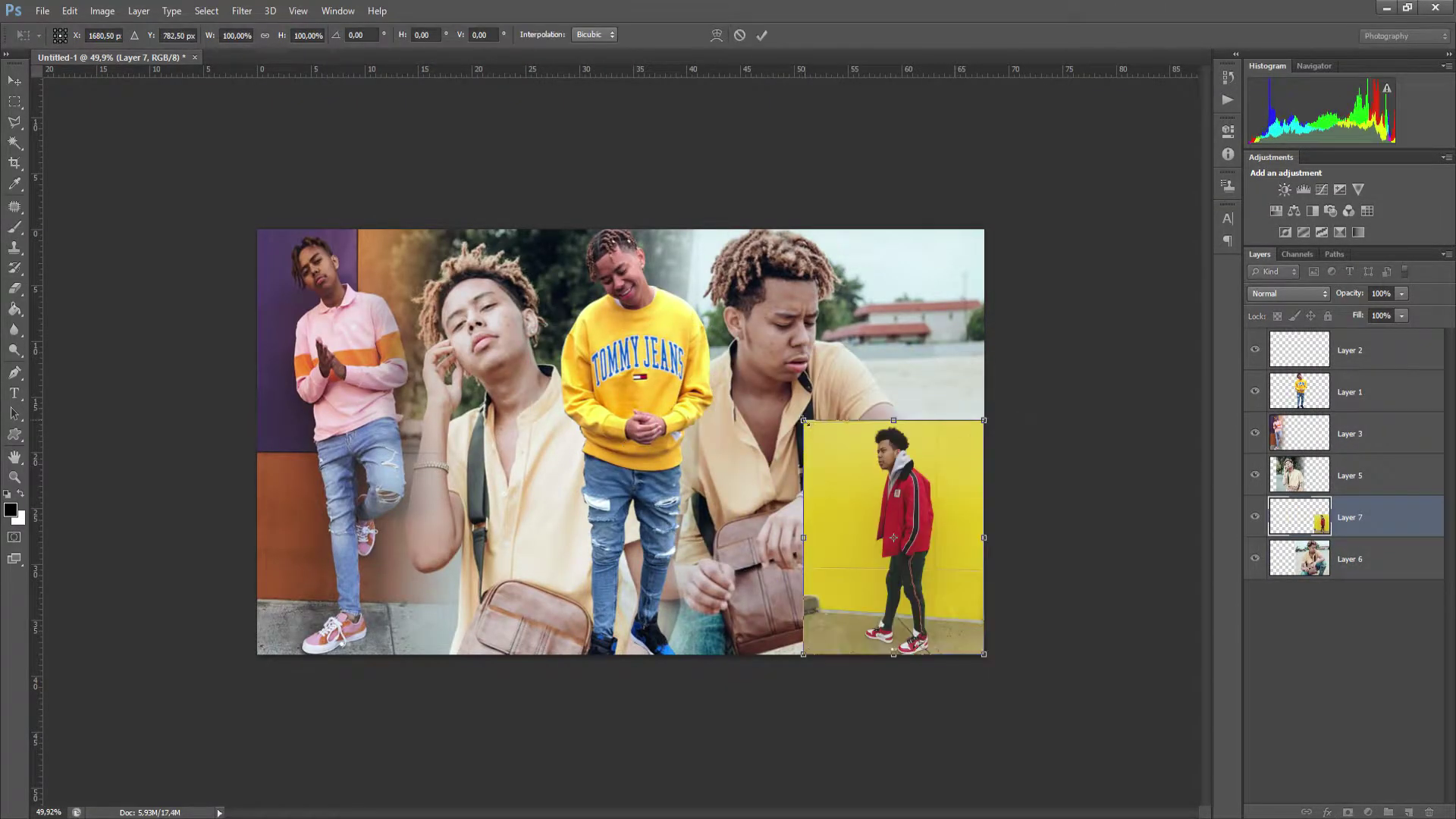
Try enlarging the red jacket photo to about 182% and flipping it horizontally.
{"action": "left_click_drag", "start_coordinate": [796, 417], "coordinate": [667, 229]}
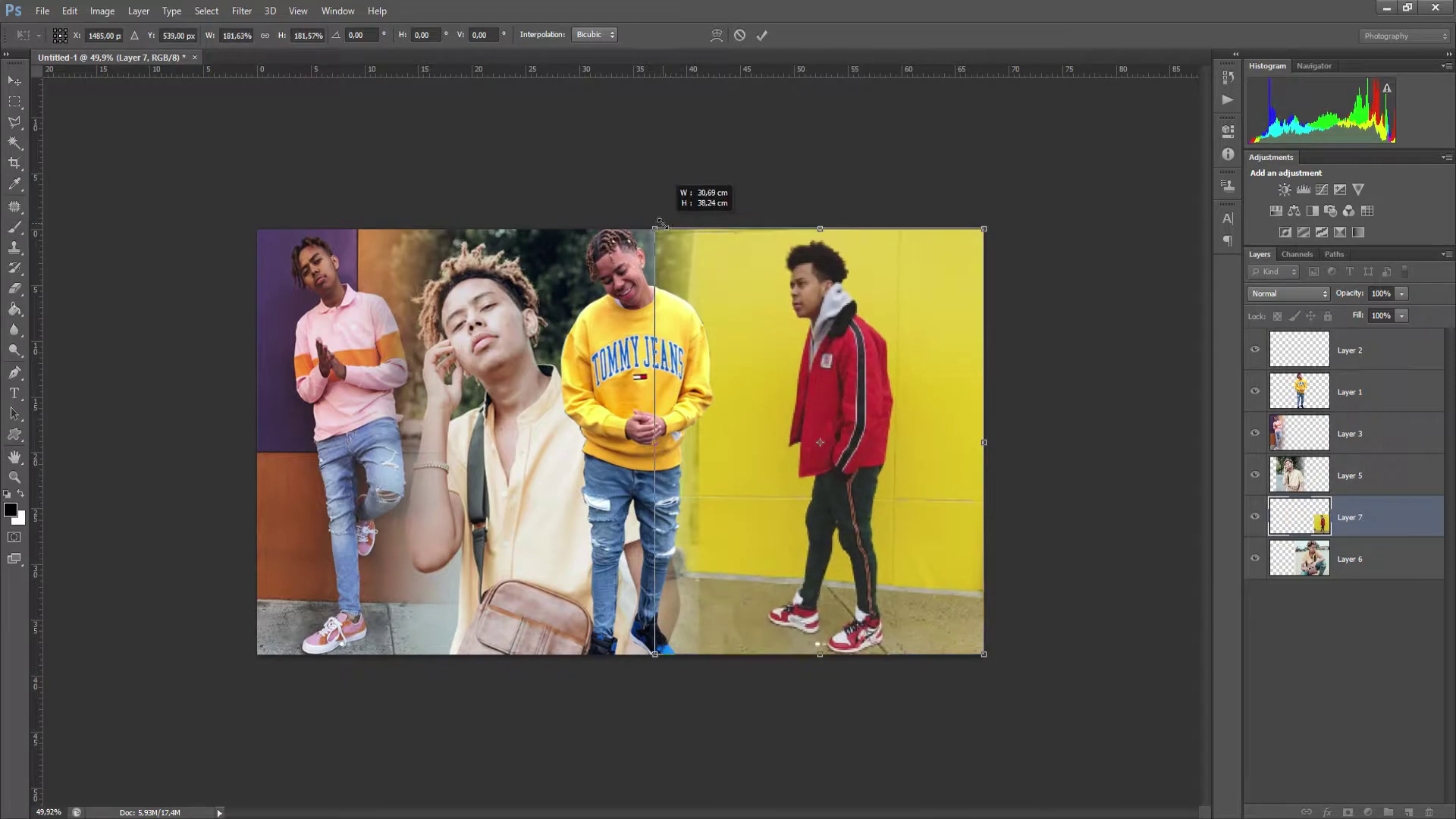
{"action": "key", "text": "Return"}
{"action": "key", "text": "ctrl+t"}
{"action": "right_click", "coordinate": [879, 577]}
{"action": "left_click", "coordinate": [910, 606]}
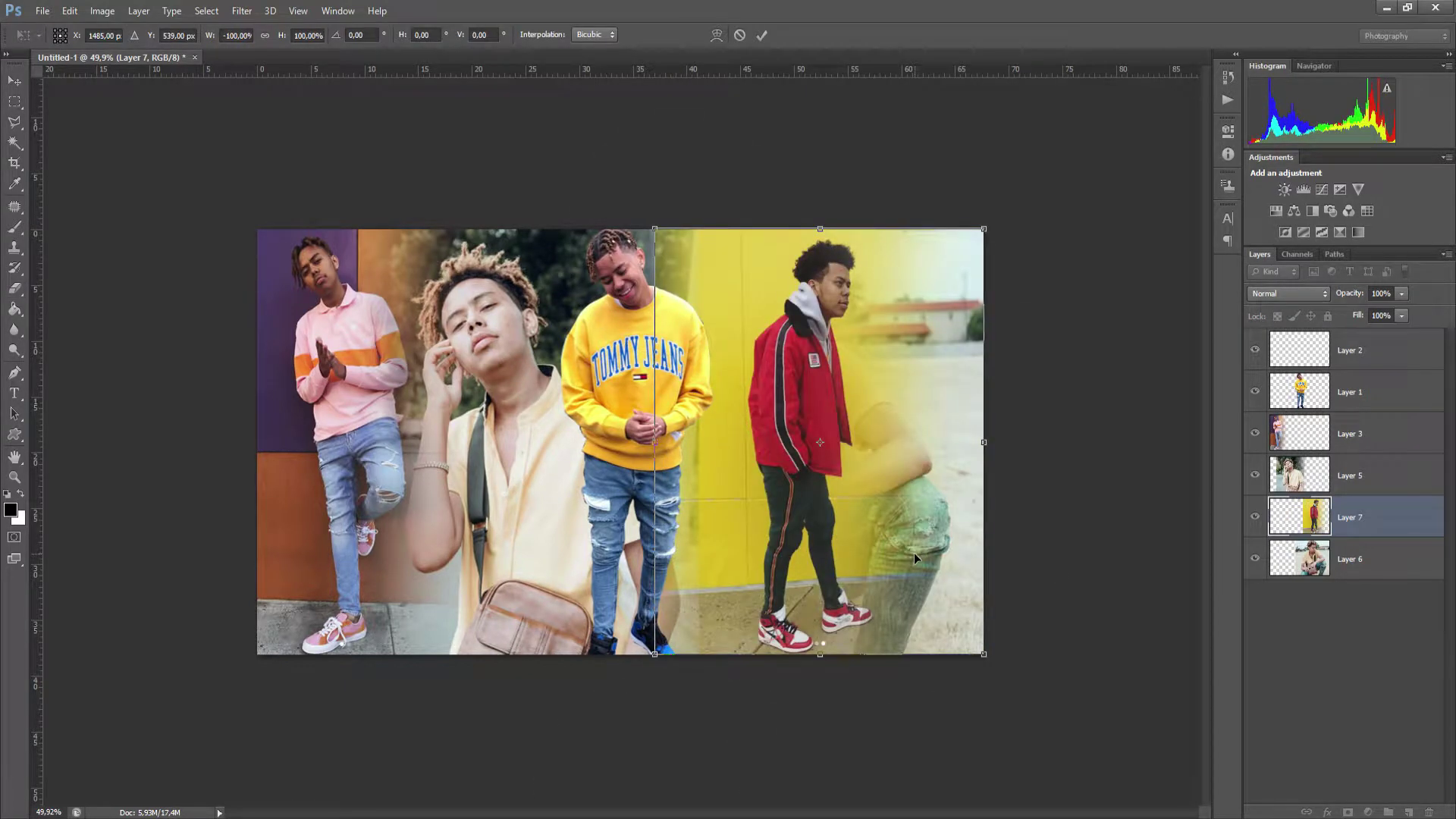
{"action": "left_click", "coordinate": [760, 36]}
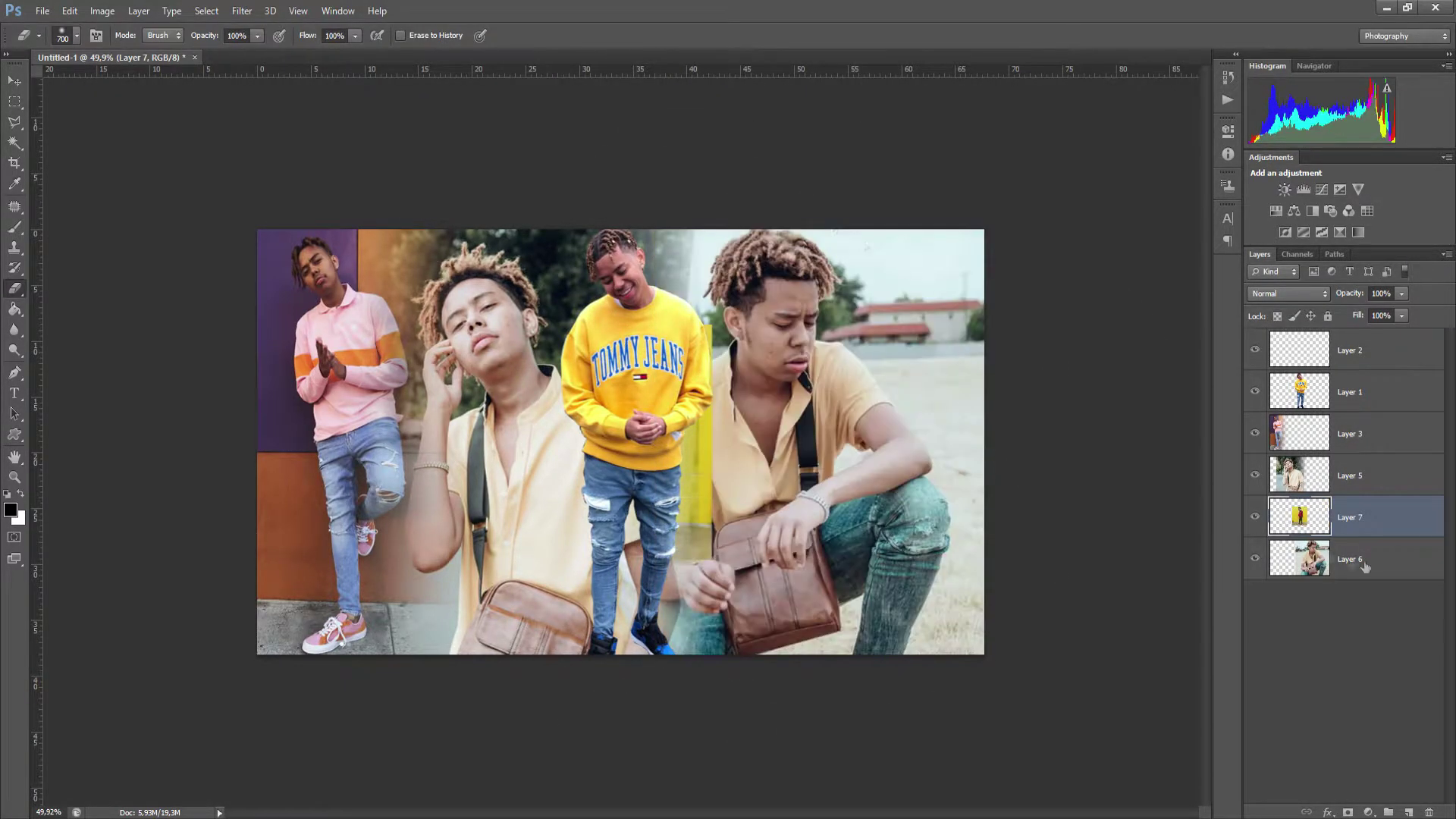
Fade out the crouching man photo's right edge with the Eraser.
{"action": "left_click_drag", "start_coordinate": [887, 220], "coordinate": [989, 793]}
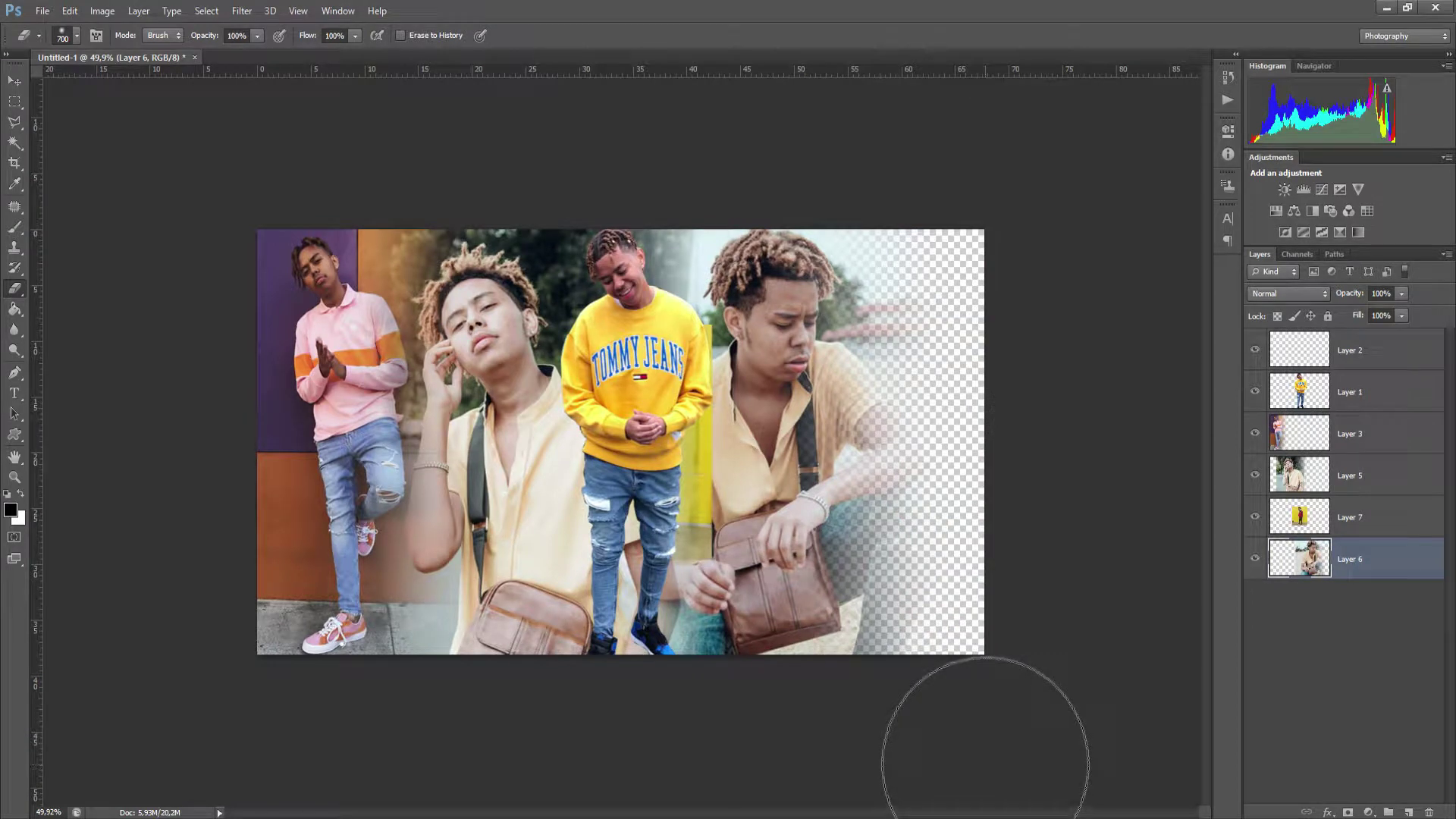
{"action": "mouse_move", "coordinate": [951, 246]}
{"action": "left_mouse_down"}
{"action": "mouse_move", "coordinate": [984, 379]}
{"action": "mouse_move", "coordinate": [970, 759]}
{"action": "left_mouse_up"}
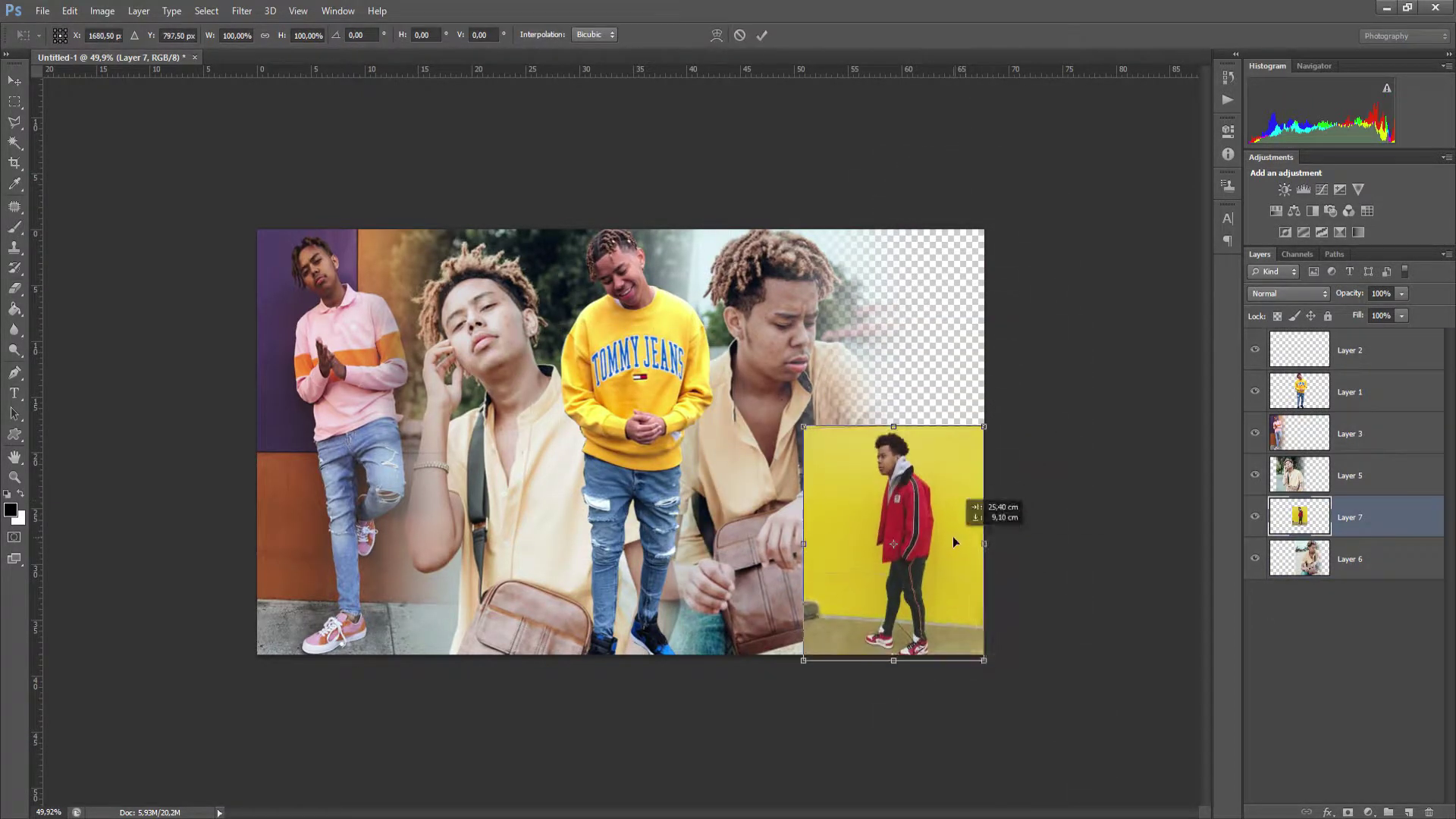
Enlarge the red jacket photo, mirror it horizontally and place it against the canvas's right edge.
{"action": "left_click_drag", "start_coordinate": [803, 427], "coordinate": [687, 203]}
{"action": "left_click_drag", "start_coordinate": [864, 352], "coordinate": [974, 349]}
{"action": "key", "text": "Return"}
{"action": "key", "text": "e"}
Move the red jacket layer beneath the crouching man's layer and nudge the photo slightly to the right.
{"action": "left_click_drag", "start_coordinate": [1398, 516], "coordinate": [1355, 580]}
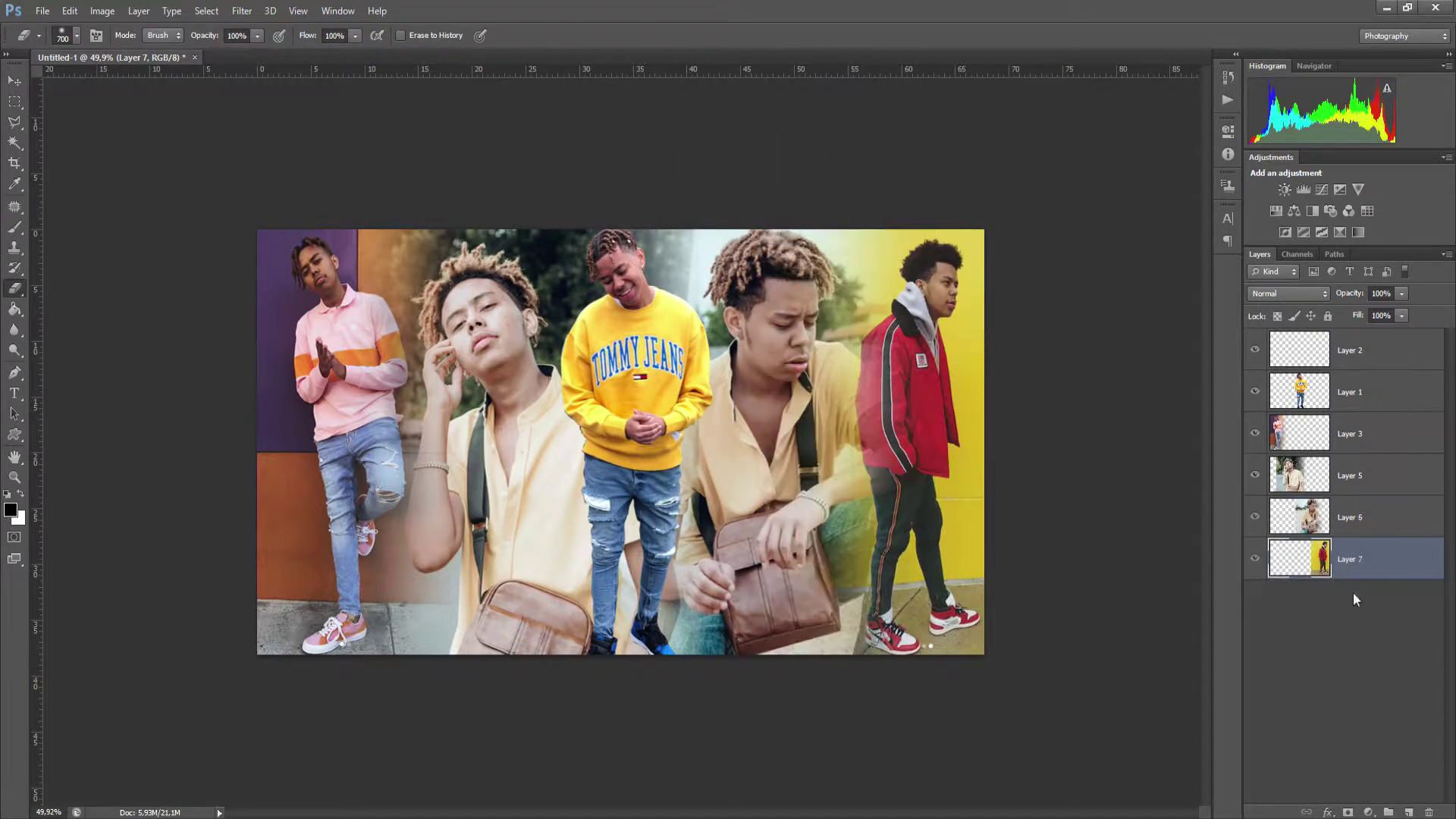
{"action": "key", "text": "ctrl+t"}
{"action": "left_click_drag", "start_coordinate": [988, 556], "coordinate": [995, 558]}
{"action": "key", "text": "Return"}
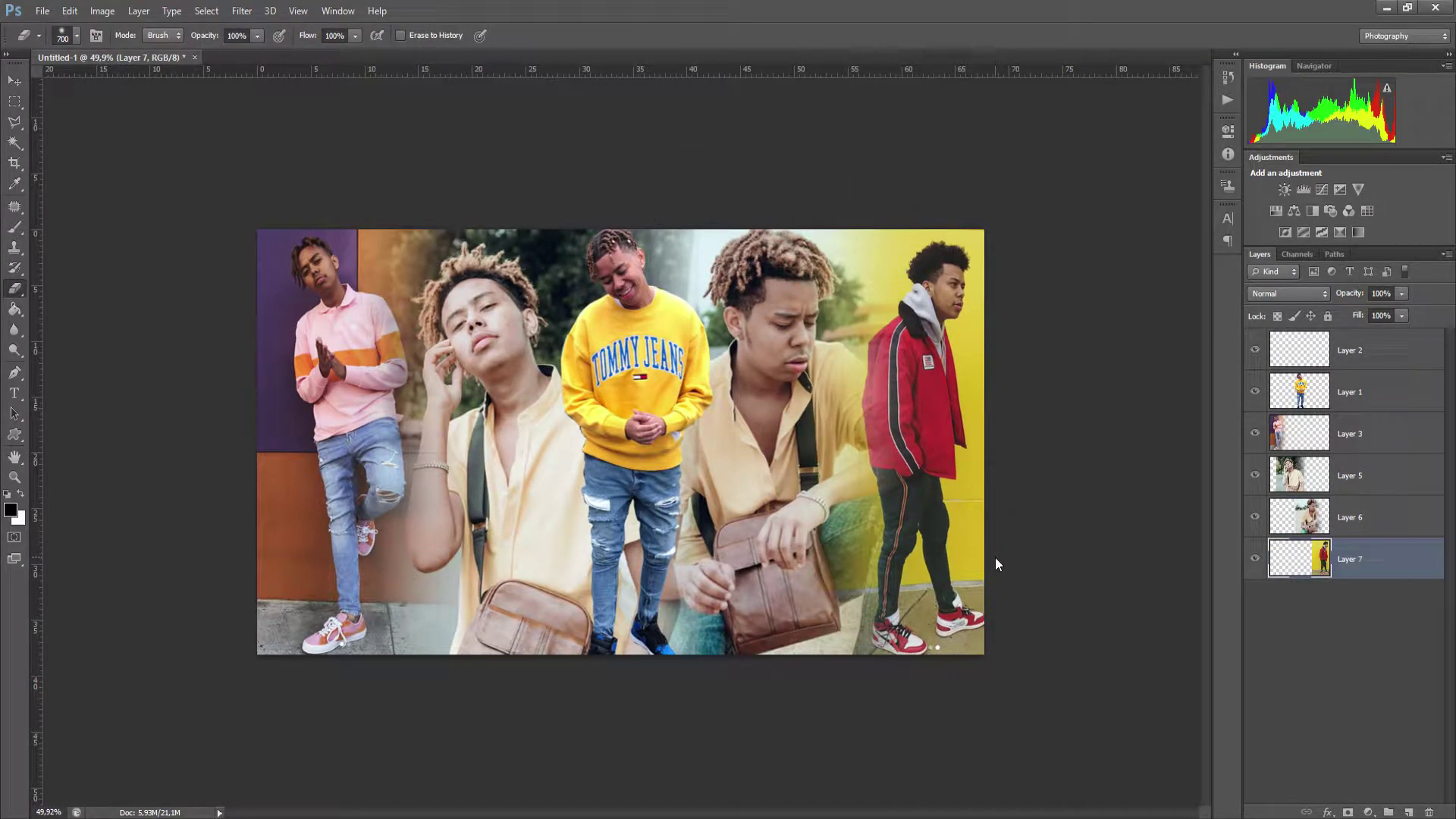
Add an empty layer above the background portraits and a Gradient Map adjustment over it, both beneath the cut-out man.
{"action": "scroll", "coordinate": [823, 457], "scroll_direction": "down", "scroll_amount": 3}
{"action": "scroll", "coordinate": [849, 319], "scroll_direction": "up", "scroll_amount": 2}
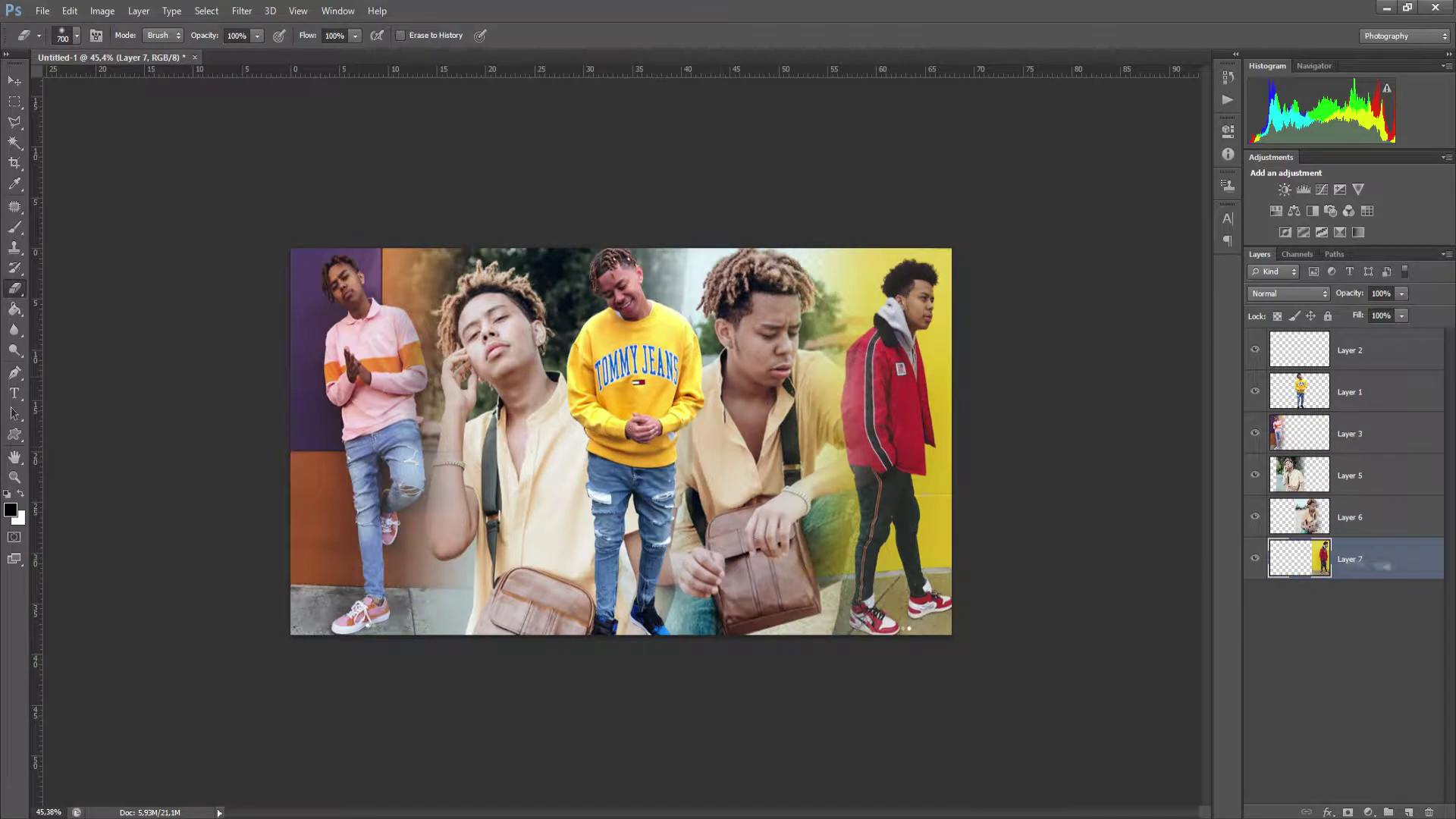
{"action": "left_click", "coordinate": [1409, 812]}
{"action": "left_click_drag", "start_coordinate": [1365, 560], "coordinate": [1365, 414]}
{"action": "left_click", "coordinate": [1369, 812]}
{"action": "left_click", "coordinate": [1337, 782]}
Set the Gradient Map's dark colour stop to olive yellow 938700.
{"action": "left_click", "coordinate": [1128, 176]}
{"action": "double_click", "coordinate": [691, 341]}
{"action": "left_click", "coordinate": [897, 297]}
{"action": "mouse_move", "coordinate": [873, 174]}
{"action": "left_mouse_down"}
{"action": "mouse_move", "coordinate": [882, 218]}
{"action": "mouse_move", "coordinate": [912, 99]}
{"action": "mouse_move", "coordinate": [882, 227]}
{"action": "mouse_move", "coordinate": [855, 193]}
{"action": "mouse_move", "coordinate": [858, 248]}
{"action": "mouse_move", "coordinate": [872, 221]}
{"action": "mouse_move", "coordinate": [920, 222]}
{"action": "left_mouse_up"}
{"action": "left_click", "coordinate": [897, 219]}
{"action": "left_click", "coordinate": [900, 295]}
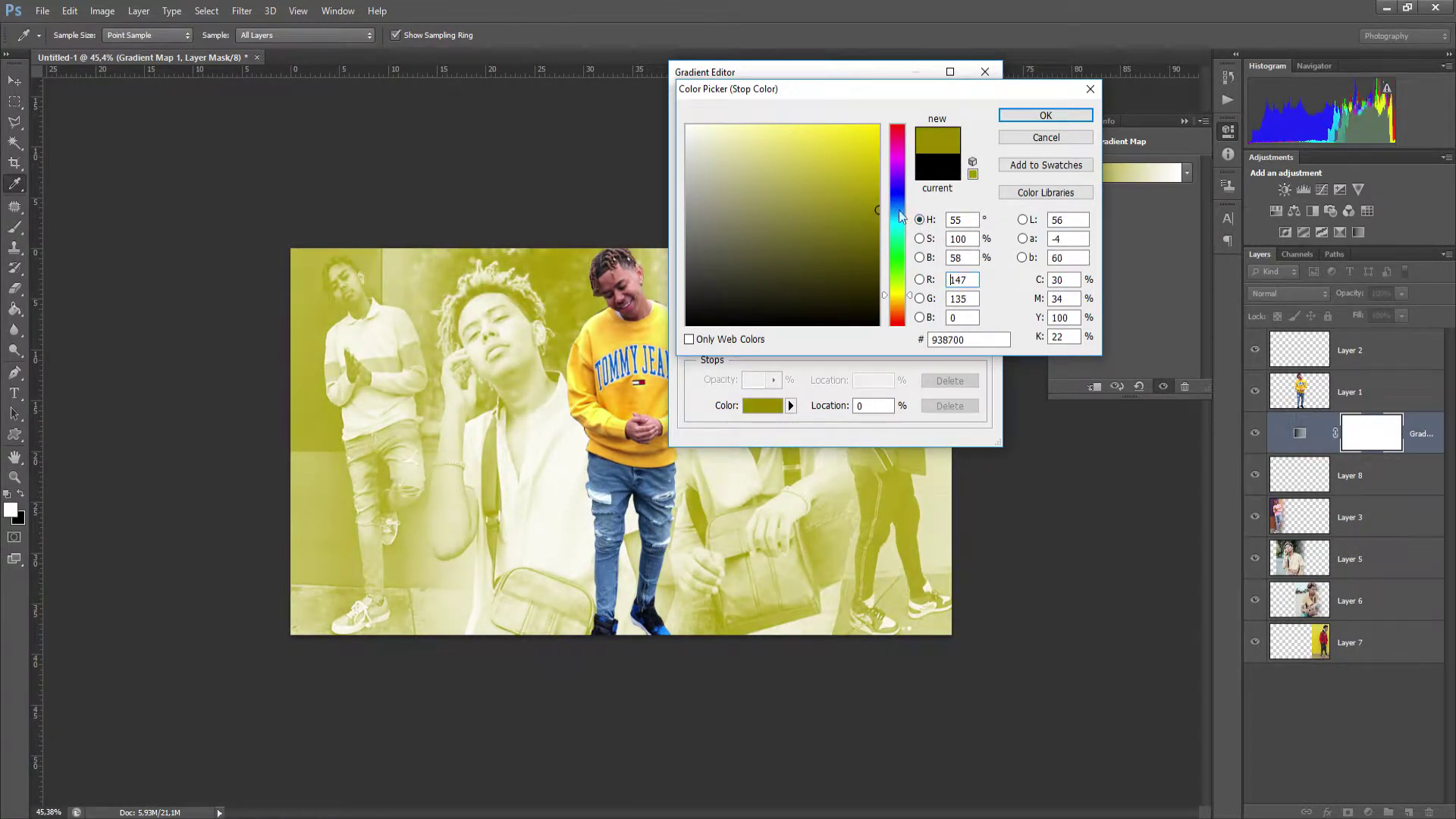
{"action": "left_click", "coordinate": [1045, 114]}
Try several colours for the Gradient Map's light stop, settle on pure bright yellow and apply the gradient.
{"action": "double_click", "coordinate": [980, 343]}
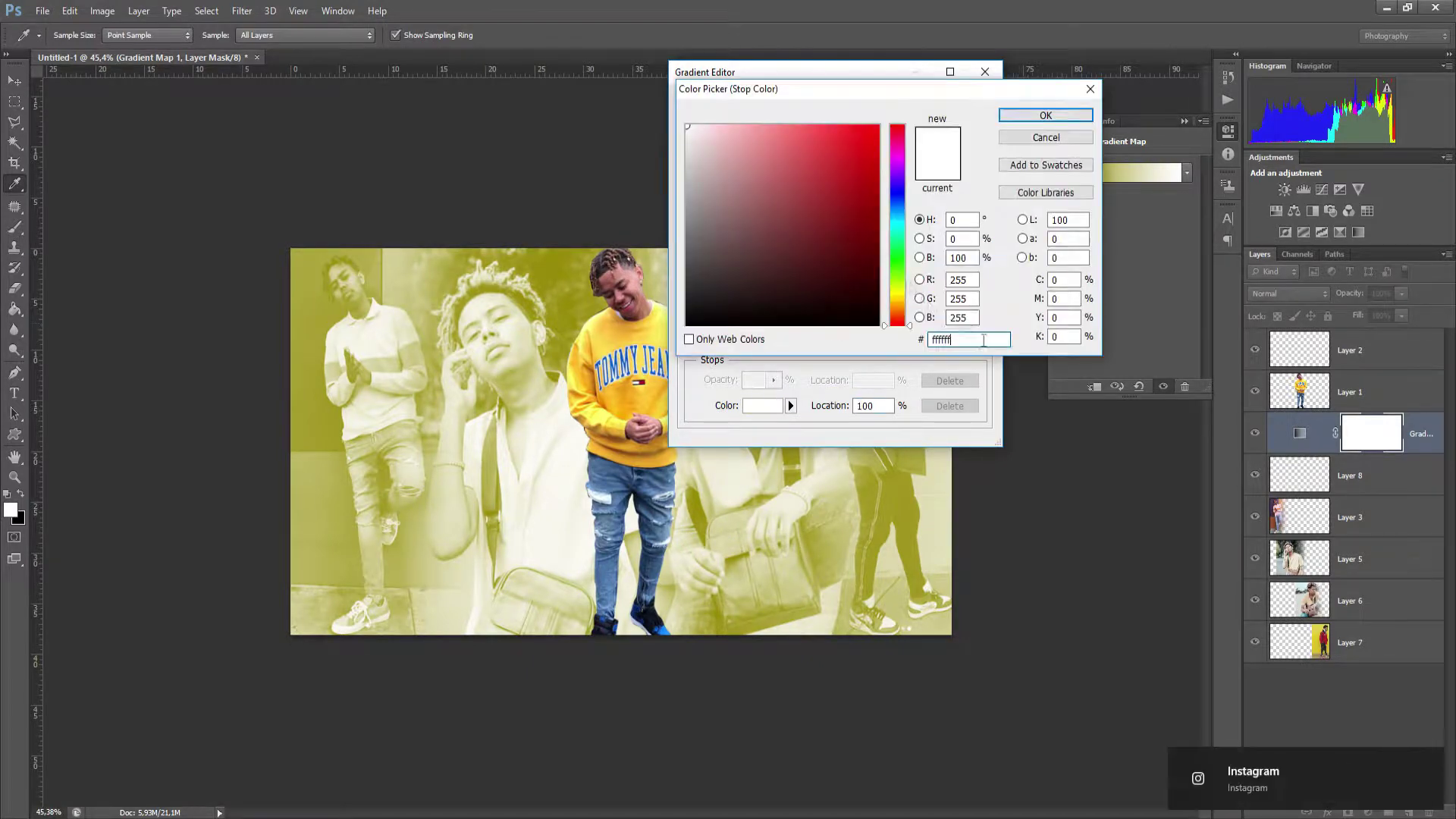
{"action": "left_click", "coordinate": [867, 227]}
{"action": "left_click", "coordinate": [899, 292]}
{"action": "mouse_move", "coordinate": [872, 226]}
{"action": "left_mouse_down"}
{"action": "mouse_move", "coordinate": [846, 162]}
{"action": "mouse_move", "coordinate": [977, 53]}
{"action": "left_mouse_up"}
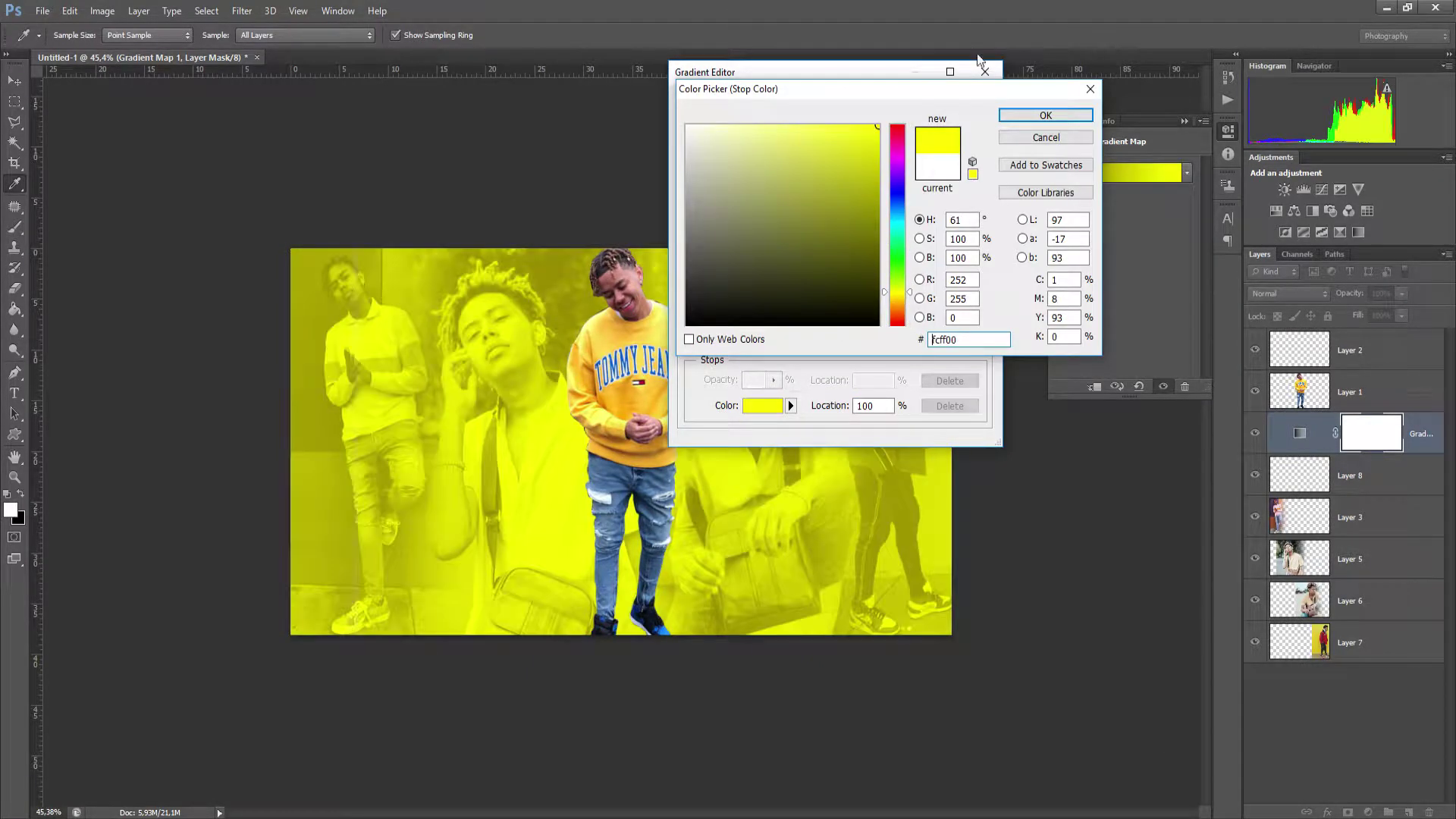
{"action": "type", "text": "1204cc"}
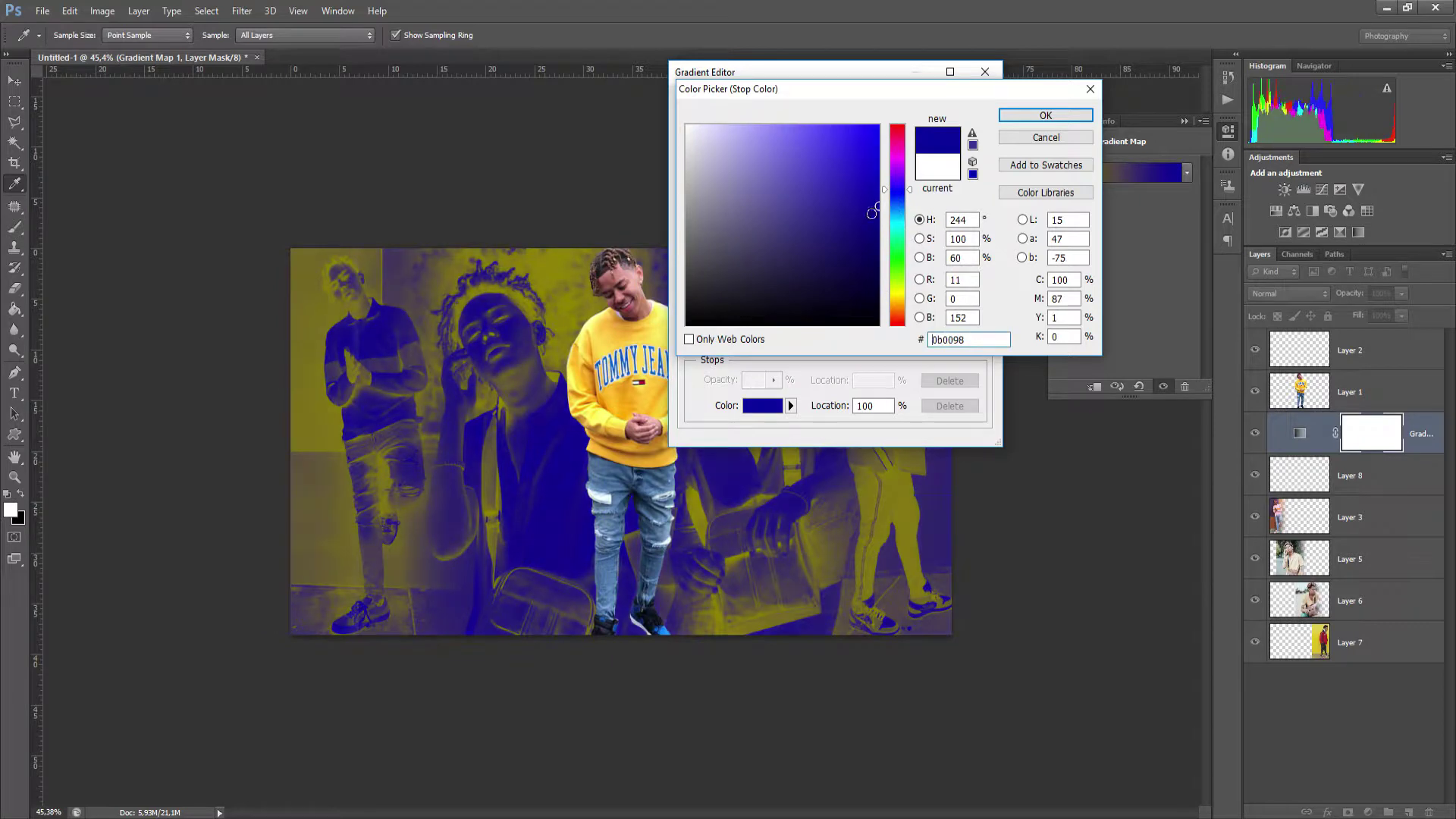
{"action": "left_click", "coordinate": [898, 295]}
{"action": "left_click_drag", "start_coordinate": [875, 199], "coordinate": [836, 124]}
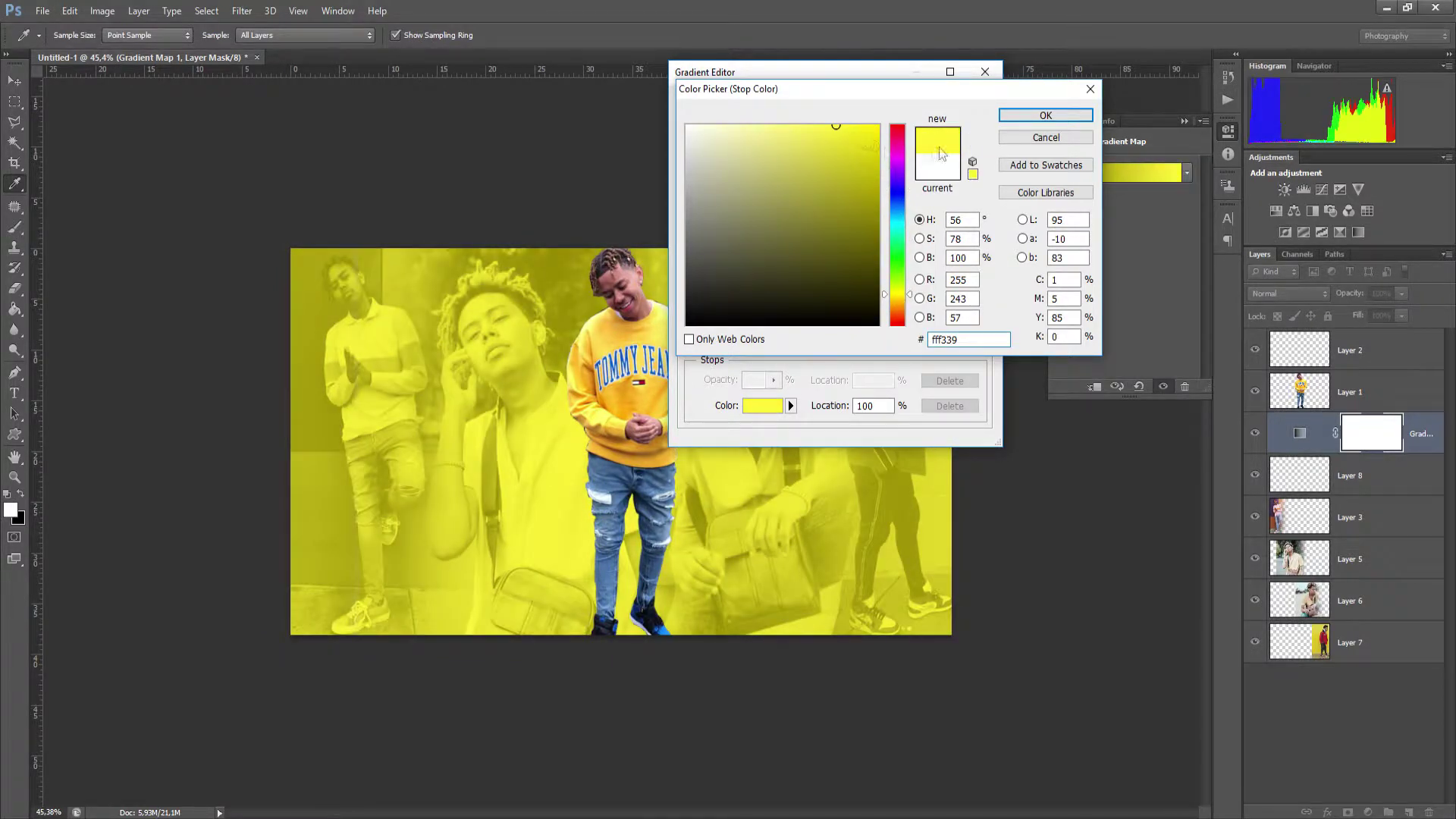
{"action": "left_click", "coordinate": [1046, 114]}
{"action": "double_click", "coordinate": [980, 342]}
{"action": "left_click", "coordinate": [1036, 115]}
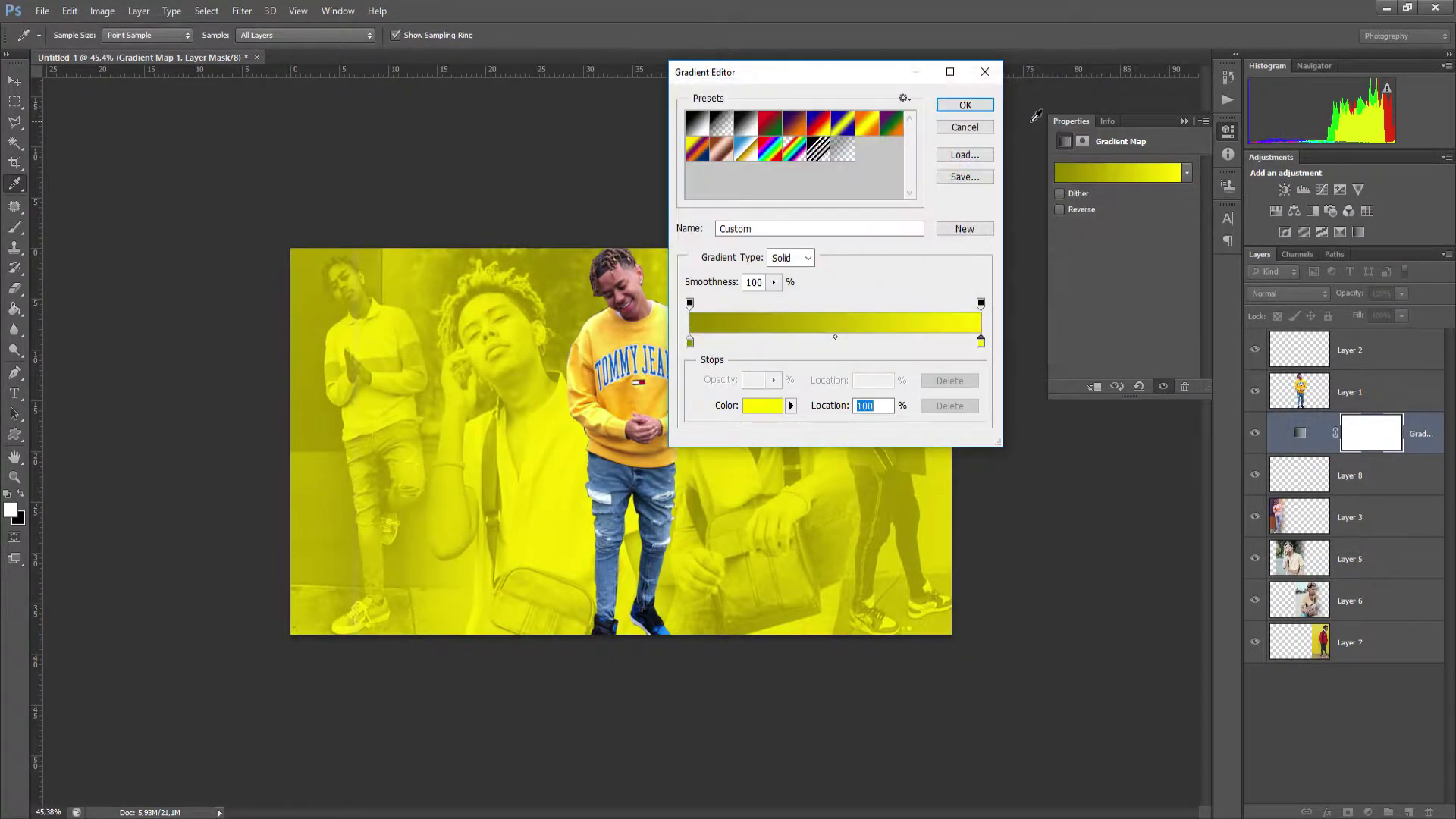
{"action": "left_click", "coordinate": [964, 105]}
Lower the Gradient Map layer's fill to 60%.
{"action": "left_click", "coordinate": [1401, 293]}
{"action": "mouse_move", "coordinate": [1403, 311]}
{"action": "left_mouse_down"}
{"action": "mouse_move", "coordinate": [1363, 311]}
{"action": "mouse_move", "coordinate": [1404, 311]}
{"action": "mouse_move", "coordinate": [1360, 332]}
{"action": "mouse_move", "coordinate": [1411, 334]}
{"action": "left_mouse_up"}
{"action": "left_click", "coordinate": [1402, 316]}
{"action": "key", "text": "a"}
{"action": "key", "text": "Return"}
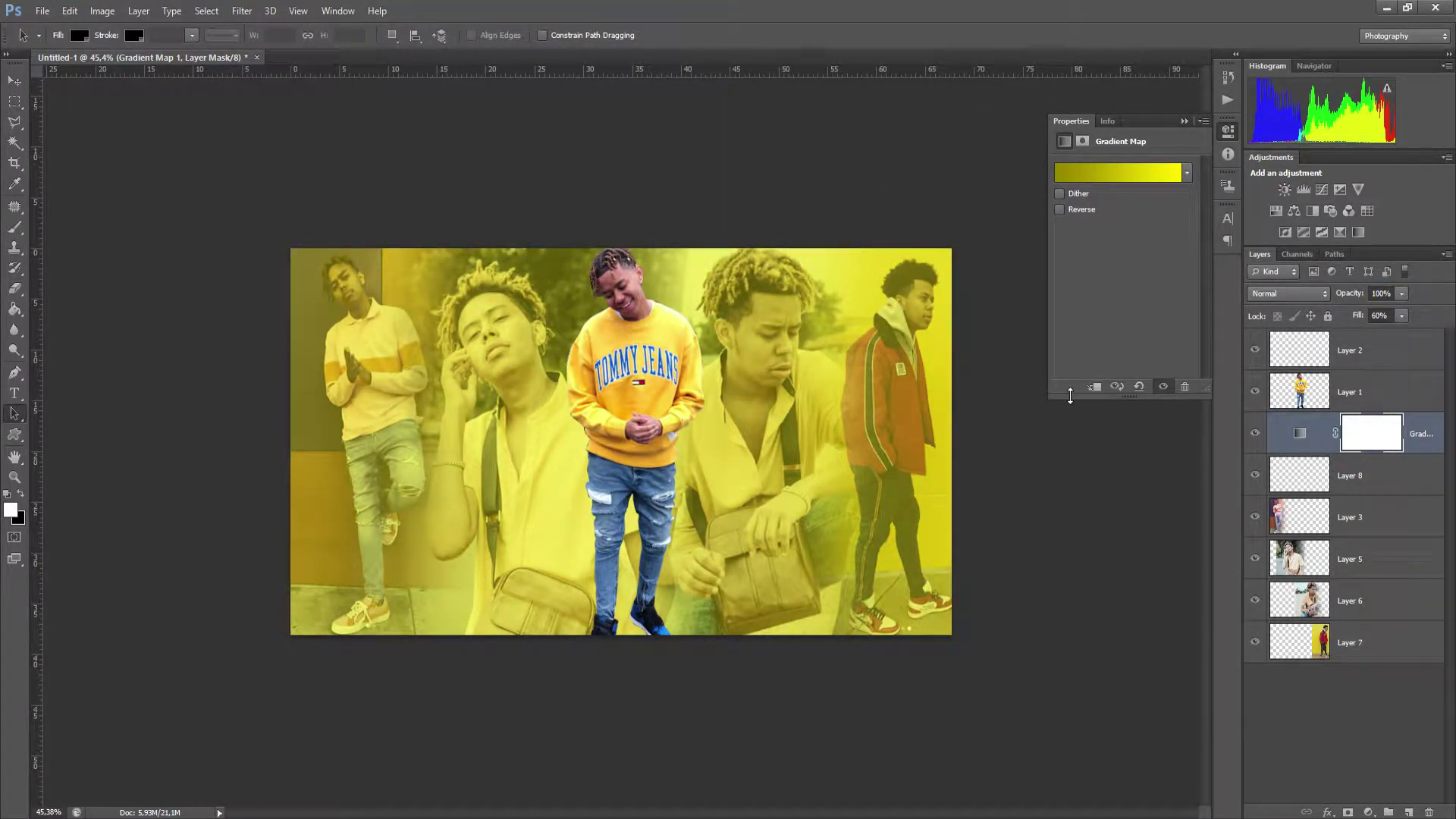
Select the layer of the cut-out man in the yellow sweater.
{"action": "left_click_drag", "start_coordinate": [1443, 437], "coordinate": [1430, 377]}
{"action": "left_click_drag", "start_coordinate": [1423, 390], "coordinate": [1416, 440]}
{"action": "left_click", "coordinate": [1407, 390]}
{"action": "right_click", "coordinate": [741, 375]}
{"action": "left_click", "coordinate": [749, 359]}
{"action": "key", "text": "m"}
{"action": "key", "text": "p"}
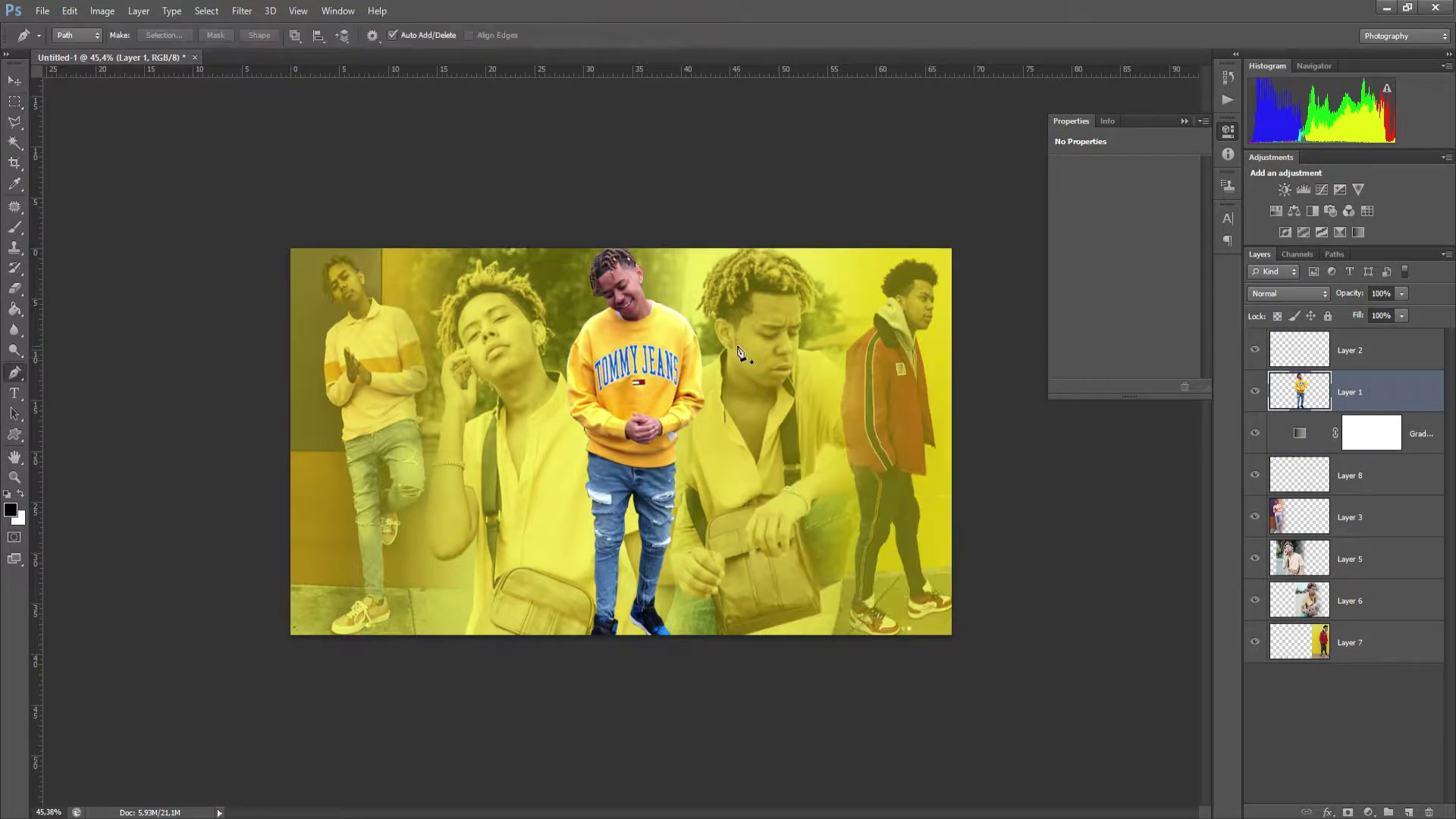
{"action": "right_click", "coordinate": [763, 361]}
{"action": "left_click", "coordinate": [759, 341]}
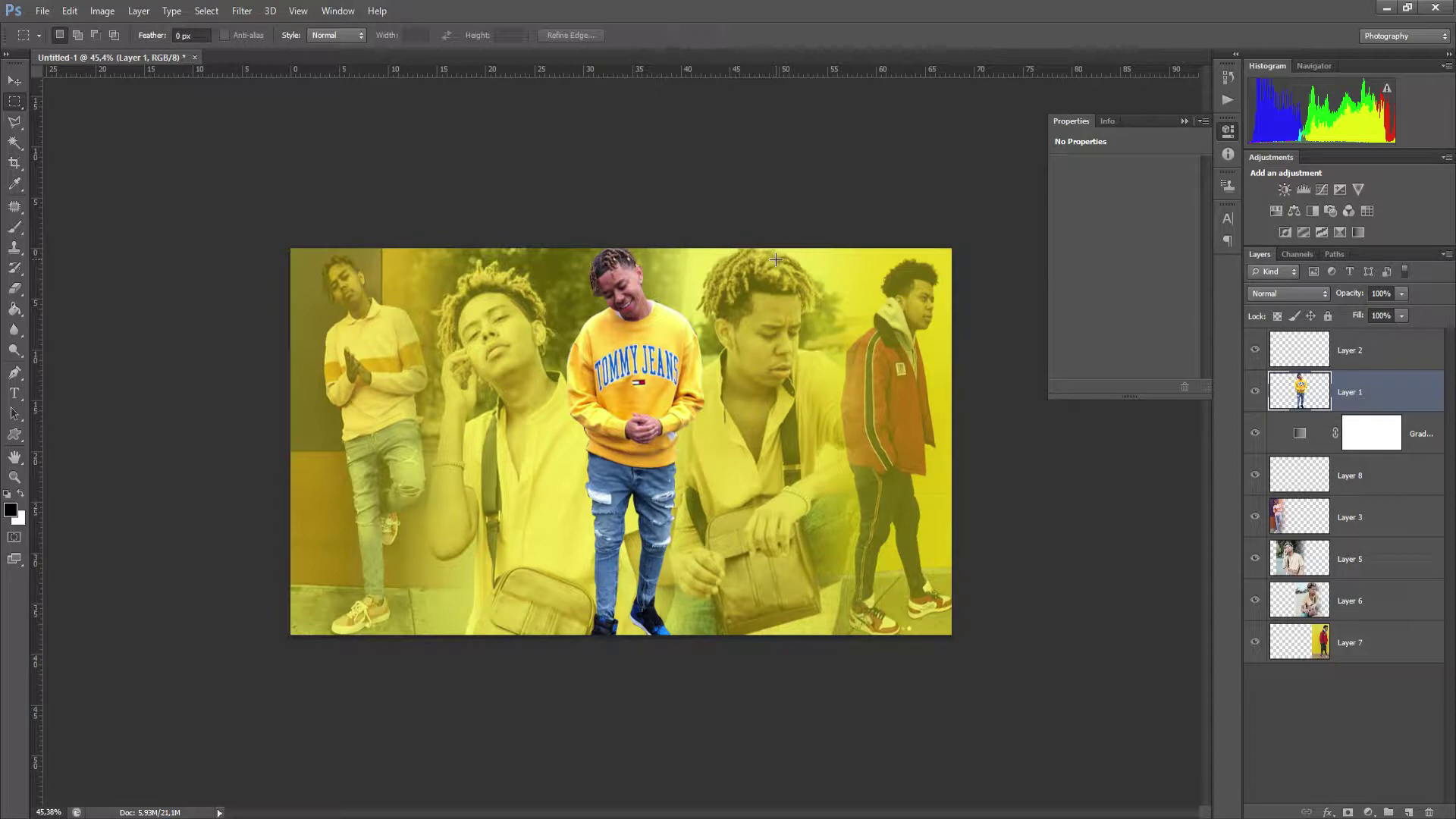
Find and open the KILLER PACK by killoxs PSD file, starting from the desktop folder, and dismiss the missing fonts warning.
{"action": "left_click", "coordinate": [42, 11]}
{"action": "left_click", "coordinate": [45, 41]}
{"action": "left_click", "coordinate": [550, 269]}
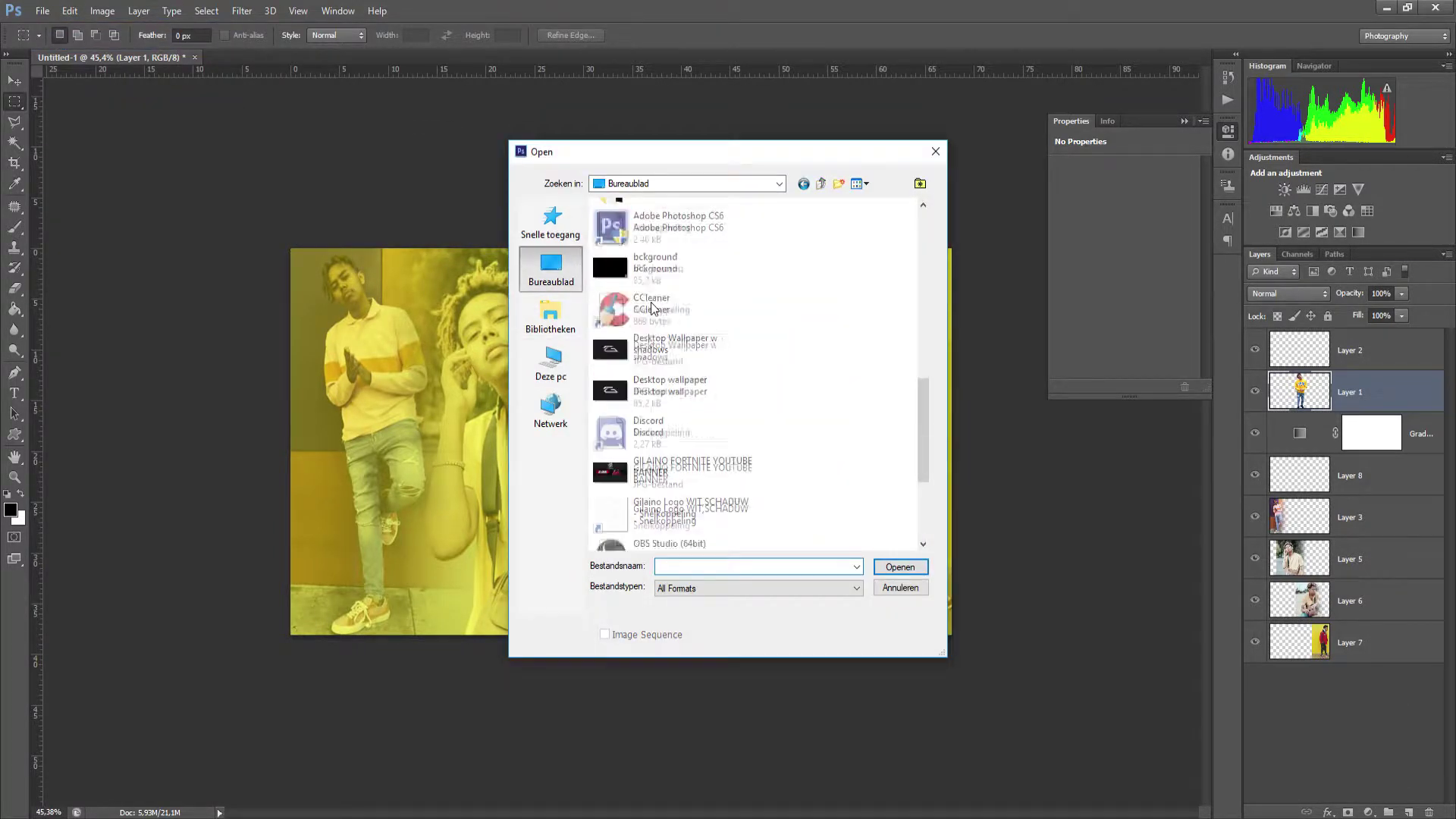
{"action": "scroll", "coordinate": [653, 307], "scroll_direction": "down", "scroll_amount": 5}
{"action": "scroll", "coordinate": [674, 282], "scroll_direction": "down", "scroll_amount": 2}
{"action": "scroll", "coordinate": [675, 303], "scroll_direction": "up", "scroll_amount": 5}
{"action": "double_click", "coordinate": [680, 324]}
{"action": "scroll", "coordinate": [708, 328], "scroll_direction": "down", "scroll_amount": 4}
{"action": "double_click", "coordinate": [713, 322]}
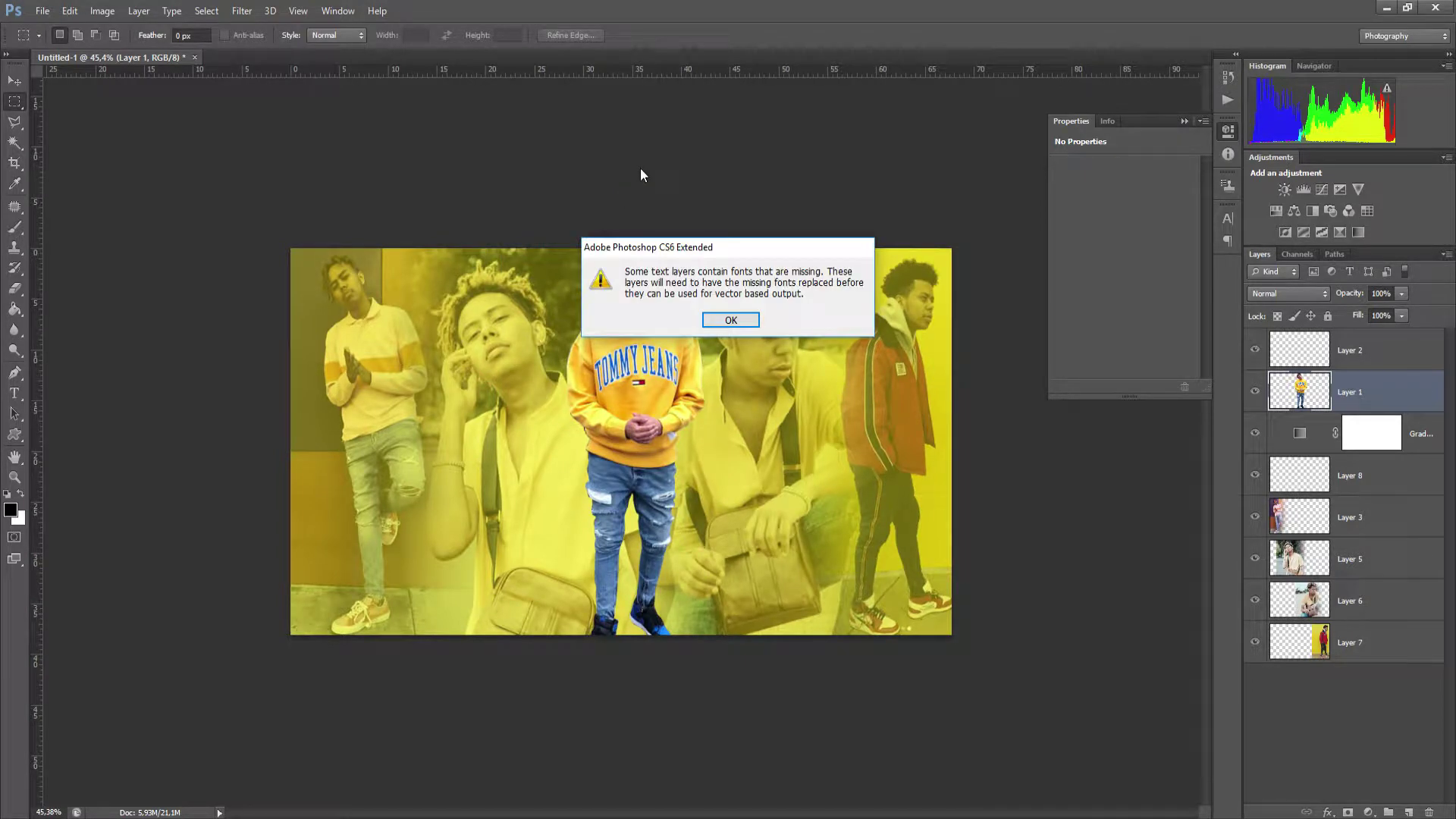
{"action": "left_click", "coordinate": [747, 324]}
Hide the HIDE THIS cover layer, expand the PACK ! OPEN and killoxs CC groups, and show the killoxs CC group.
{"action": "left_click", "coordinate": [1256, 350]}
{"action": "left_click", "coordinate": [1273, 422]}
{"action": "left_click", "coordinate": [1303, 494]}
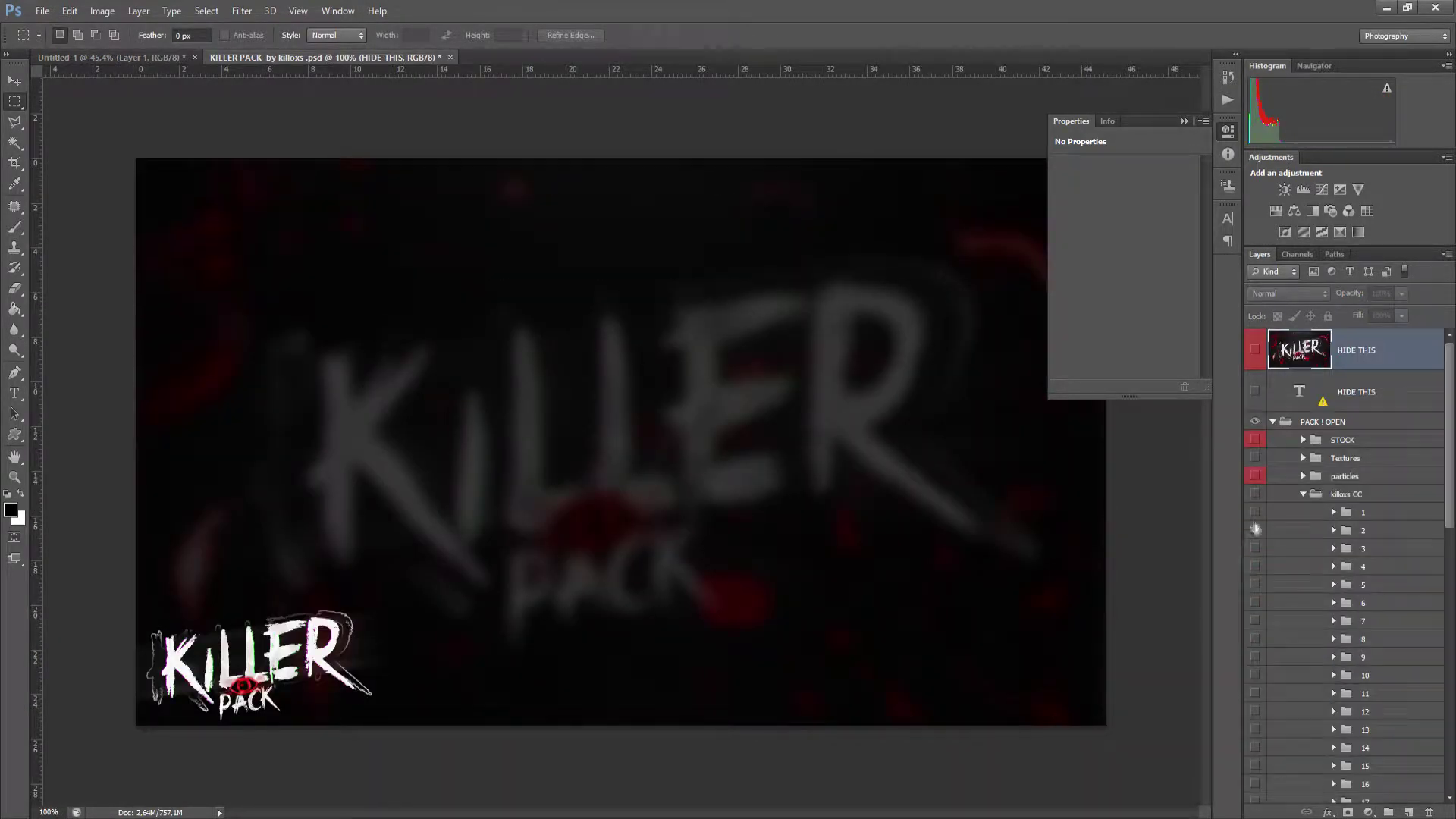
{"action": "left_click", "coordinate": [1255, 494]}
Duplicate killoxs CC group 3 into the Untitled-1 document and make it visible above the cut-out man.
{"action": "right_click", "coordinate": [1365, 548]}
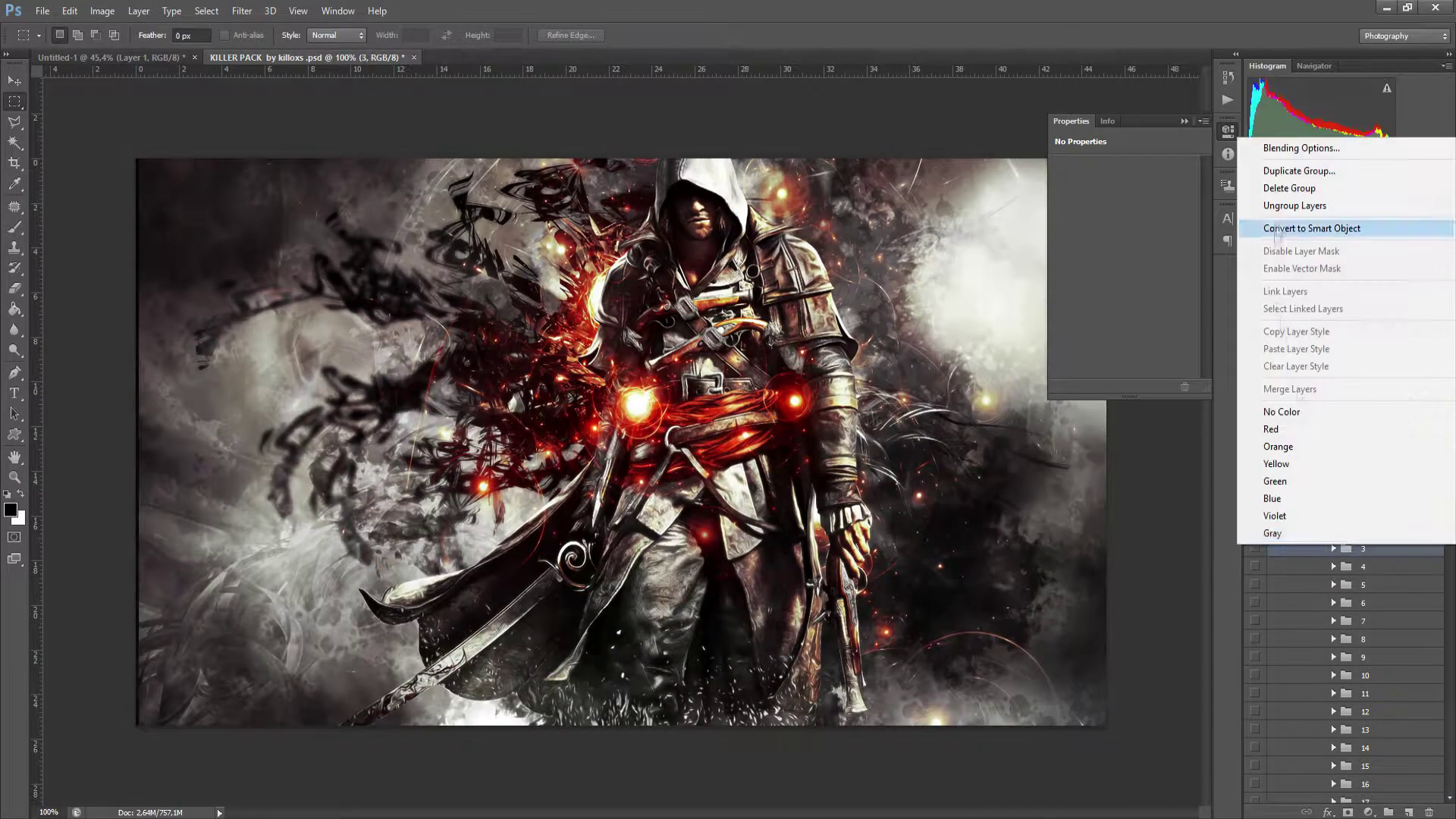
{"action": "left_click", "coordinate": [1293, 169]}
{"action": "key", "text": "Return"}
{"action": "key", "text": "ctrl+Tab"}
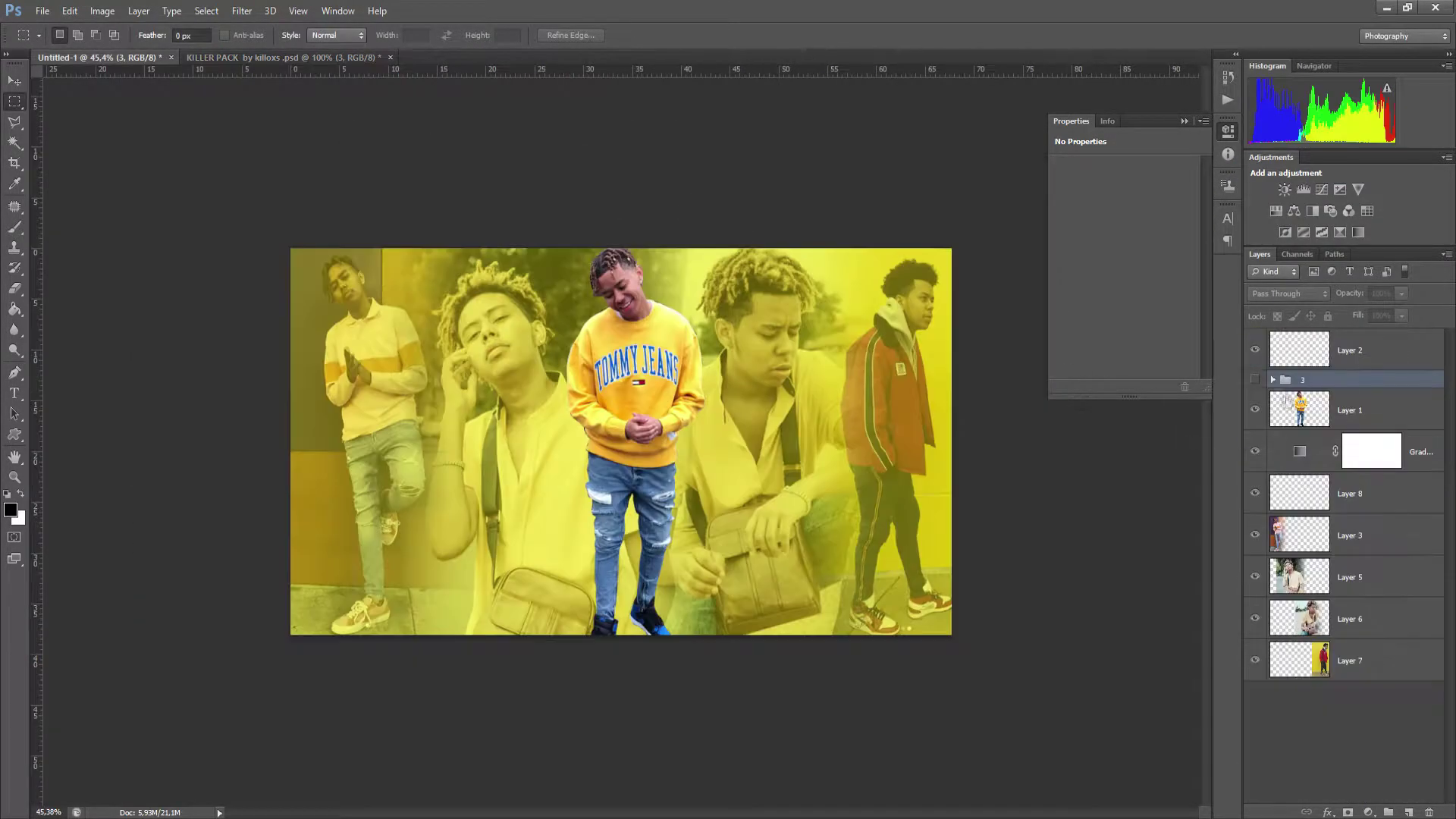
{"action": "key", "text": "ctrl+t"}
{"action": "left_click", "coordinate": [711, 312]}
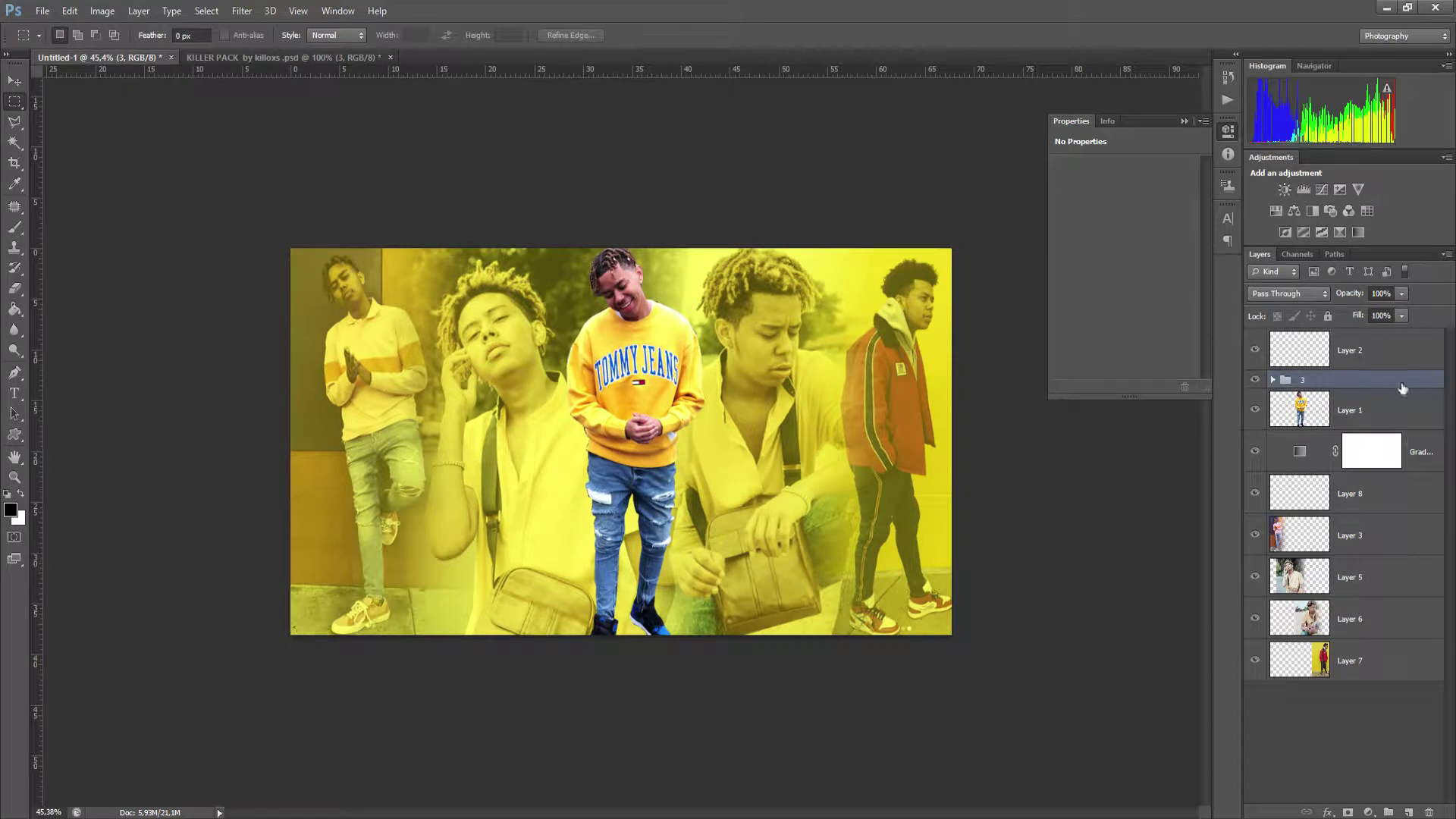
Add an empty layer above group 3 and a Photo Filter adjustment over it.
{"action": "left_click", "coordinate": [1408, 812]}
{"action": "left_click", "coordinate": [1369, 812]}
{"action": "left_click", "coordinate": [1356, 672]}
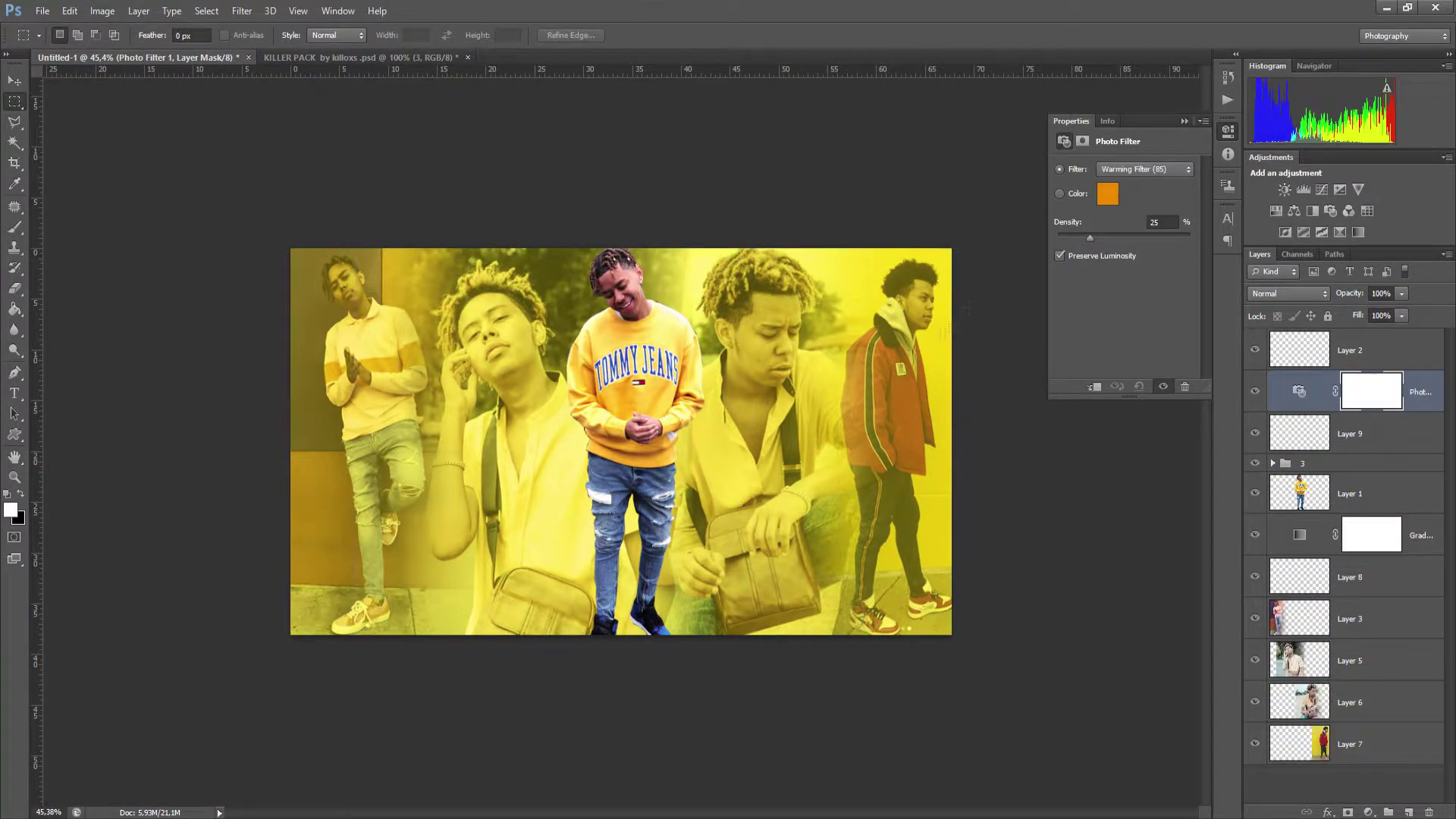
Set the Photo Filter's colour to yellow #ffcb2d and increase its density.
{"action": "scroll", "coordinate": [622, 440], "scroll_direction": "up", "scroll_amount": 3}
{"action": "left_click", "coordinate": [1107, 194]}
{"action": "left_click", "coordinate": [1047, 114]}
{"action": "left_click_drag", "start_coordinate": [1091, 238], "coordinate": [1109, 245]}
{"action": "left_click", "coordinate": [1108, 193]}
{"action": "mouse_move", "coordinate": [897, 307]}
{"action": "left_mouse_down"}
{"action": "mouse_move", "coordinate": [903, 288]}
{"action": "mouse_move", "coordinate": [905, 300]}
{"action": "left_mouse_up"}
{"action": "left_click", "coordinate": [882, 166]}
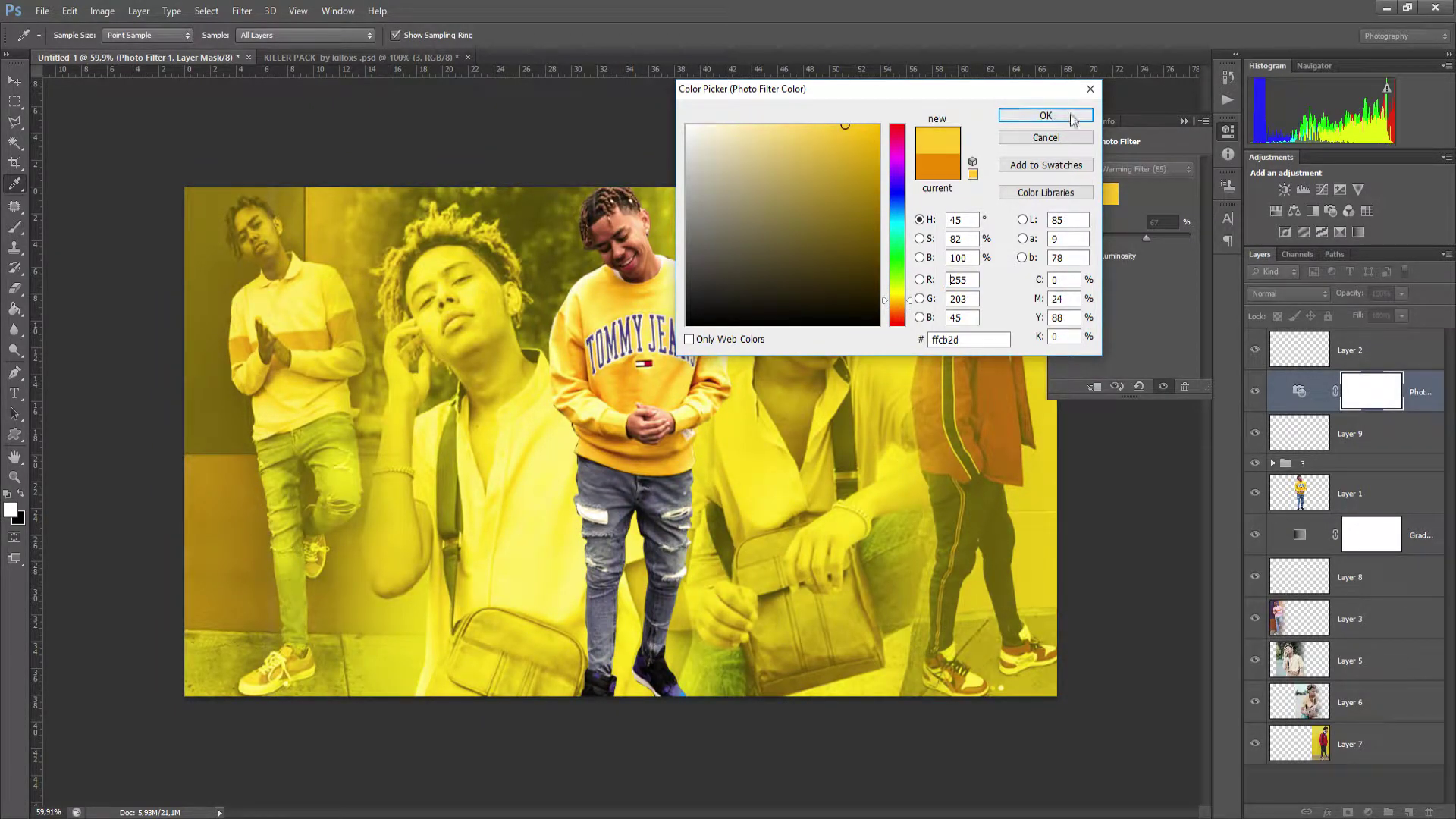
{"action": "left_click", "coordinate": [1046, 115]}
Delete the Photo Filter adjustment and a newly added empty layer above group 3.
{"action": "left_click_drag", "start_coordinate": [1416, 399], "coordinate": [1416, 464]}
{"action": "left_click", "coordinate": [1409, 812]}
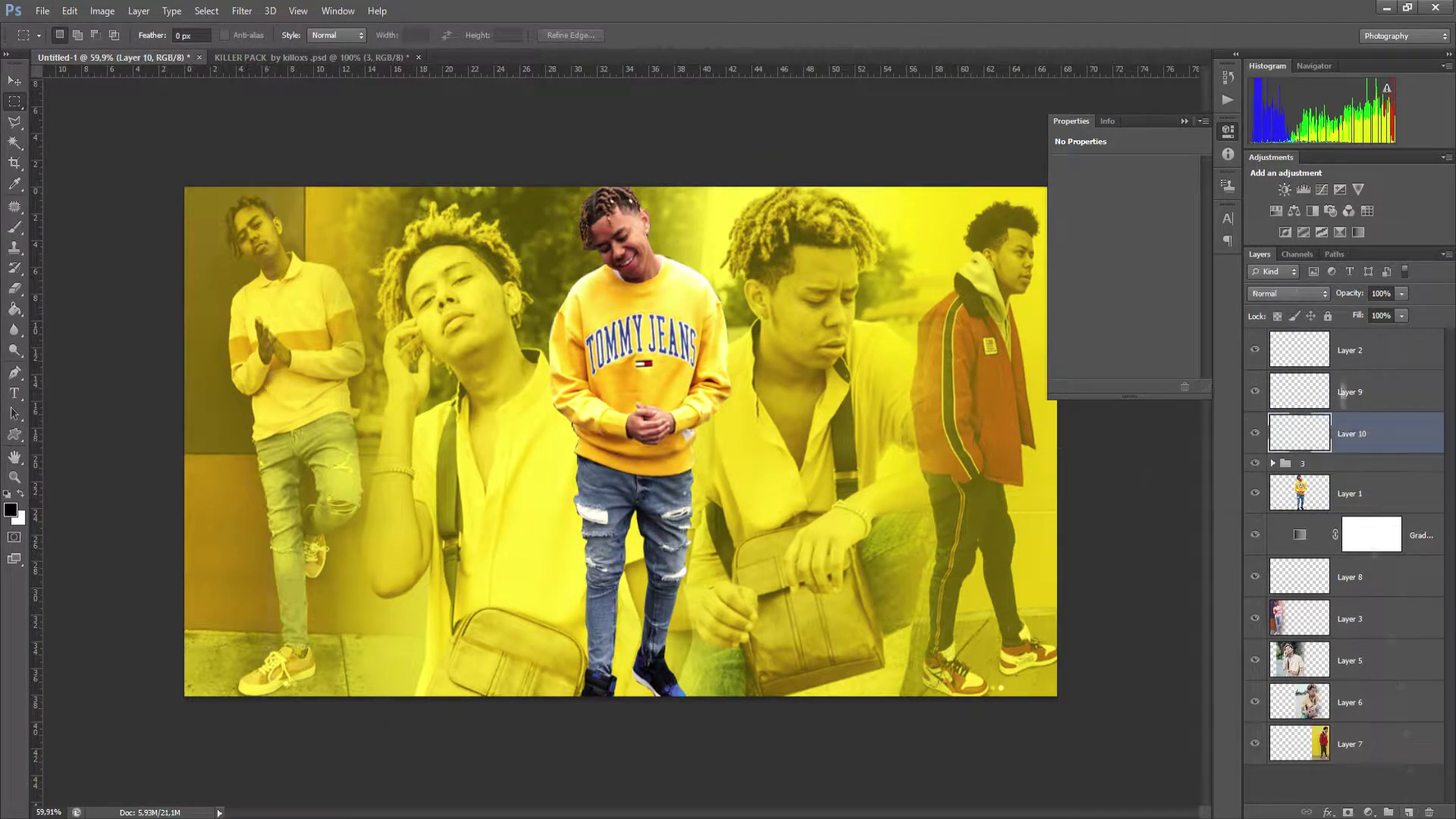
{"action": "key", "text": "Delete"}
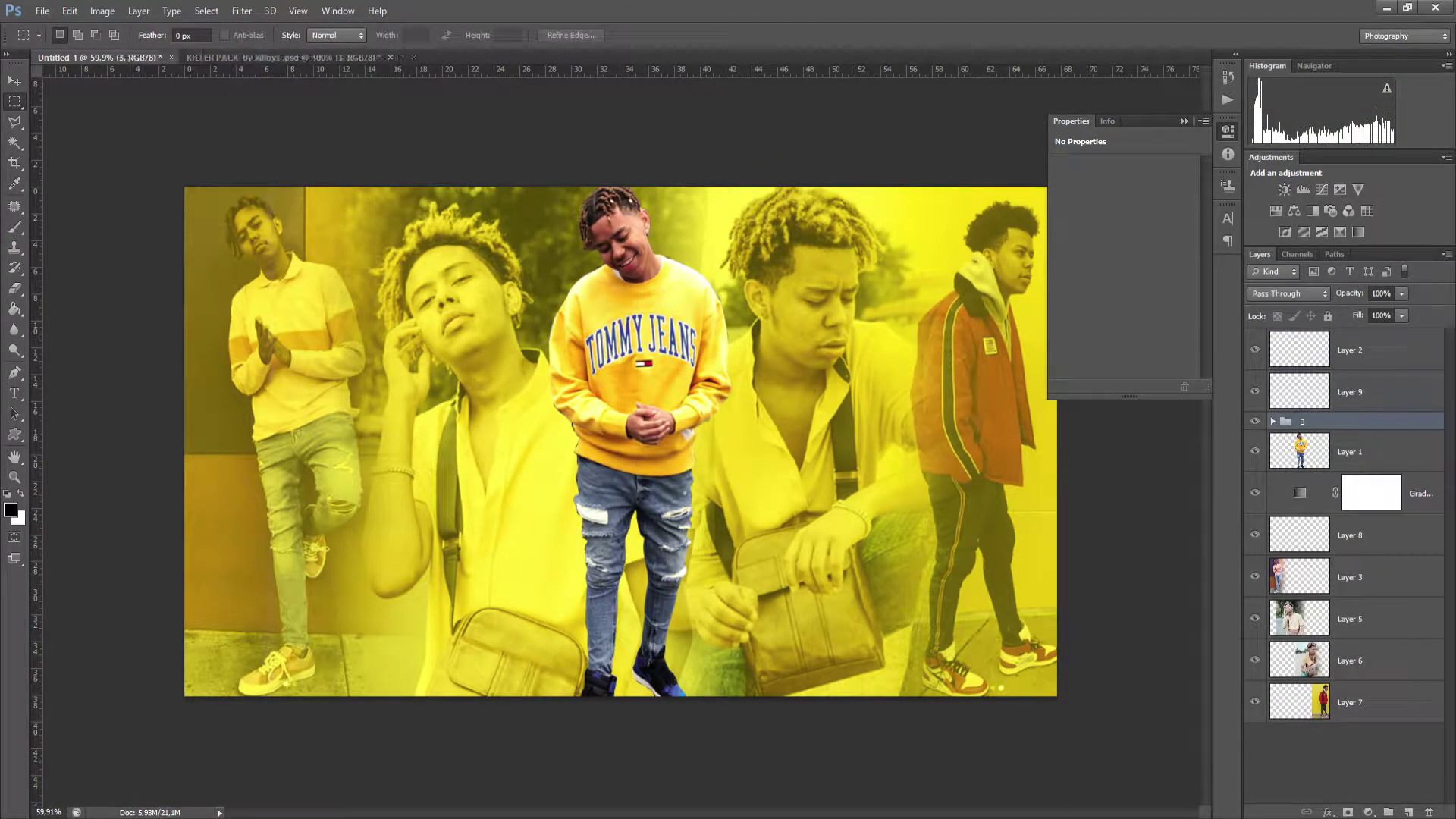
Add an empty layer beneath Layer 7 and try to apply a Gaussian Blur to it.
{"action": "left_click", "coordinate": [1395, 711]}
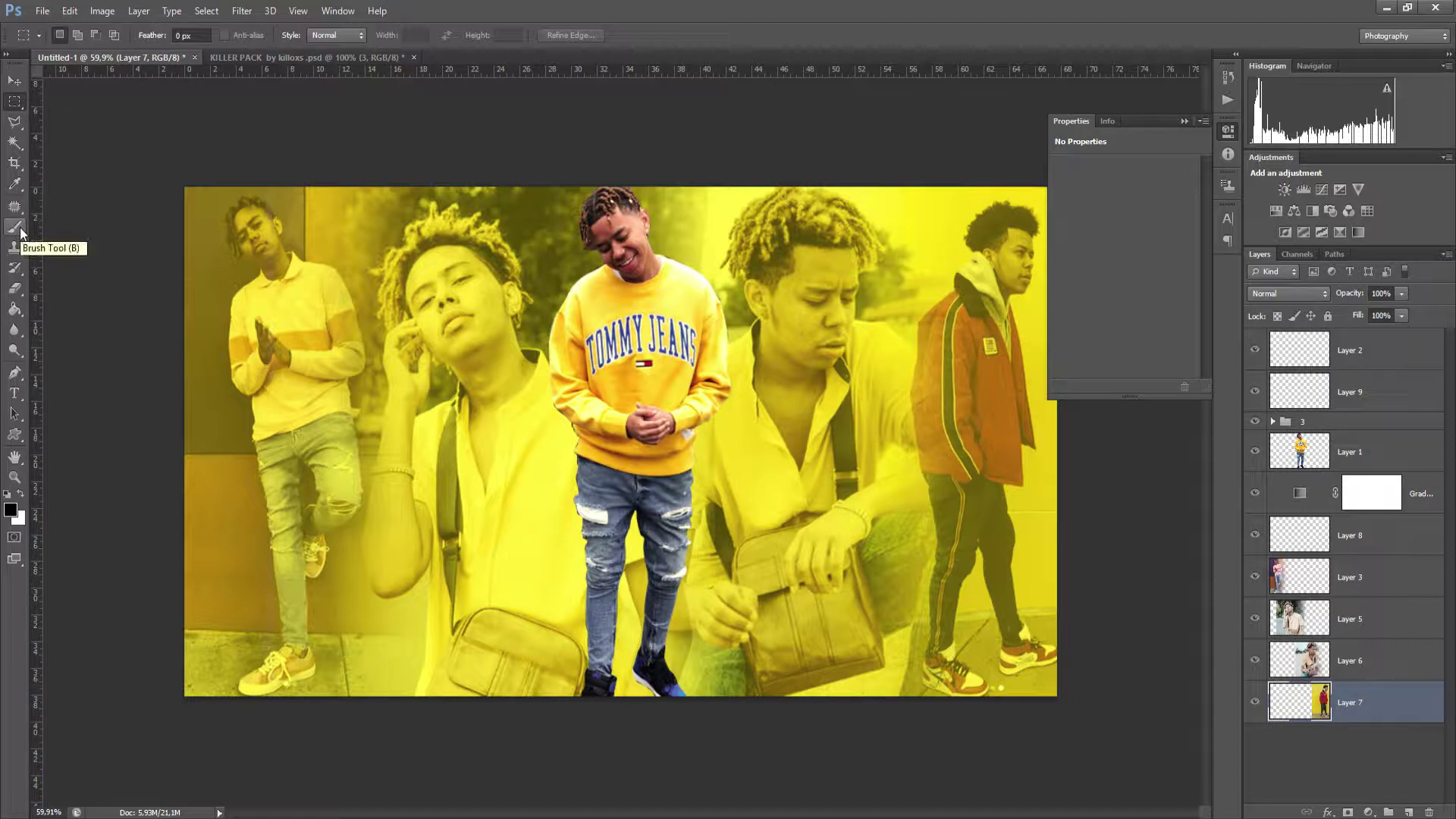
{"action": "scroll", "coordinate": [1010, 372], "scroll_direction": "down", "scroll_amount": 1}
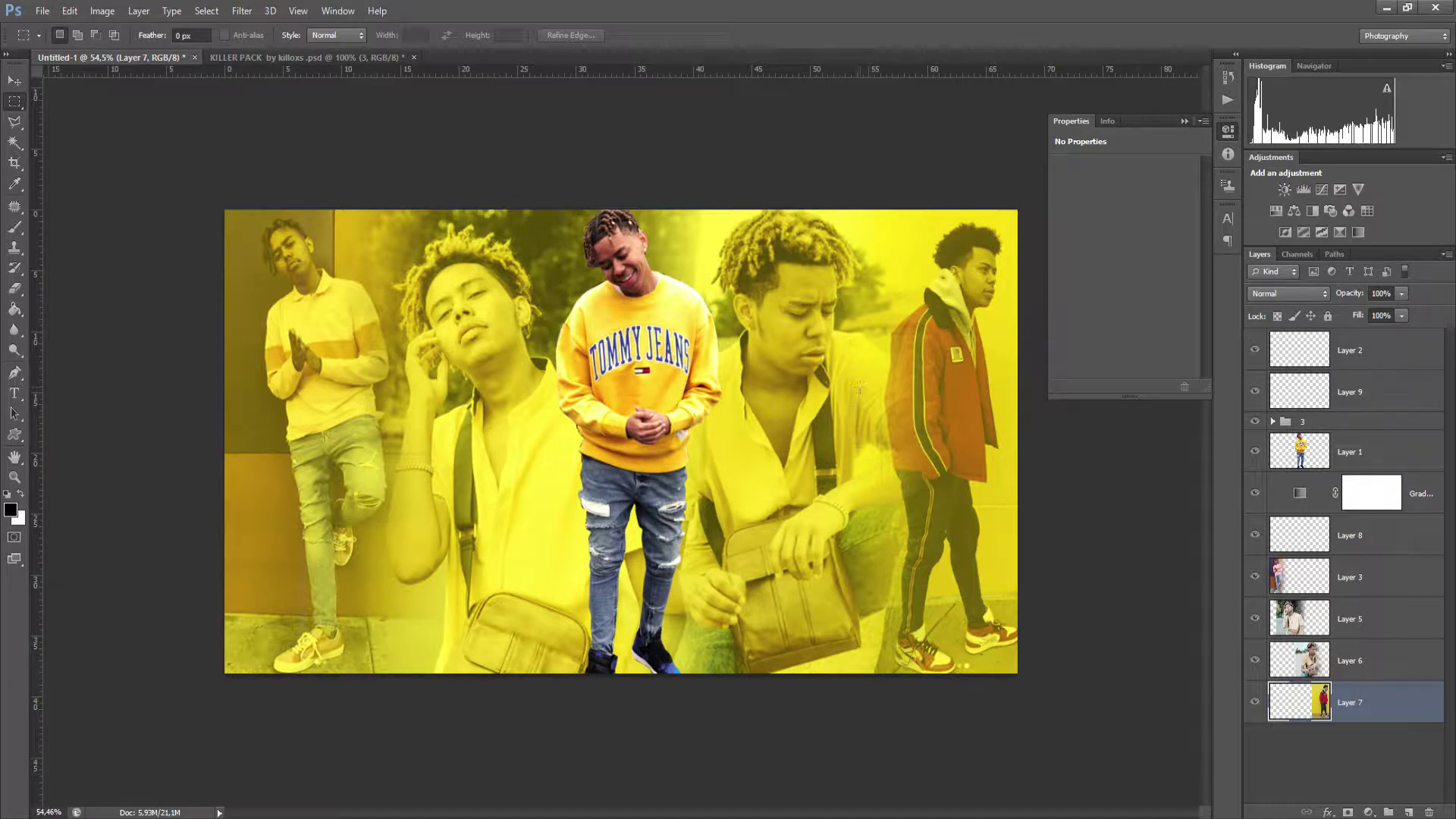
{"action": "left_click", "coordinate": [1409, 812]}
{"action": "mouse_move", "coordinate": [1399, 706]}
{"action": "left_mouse_down"}
{"action": "mouse_move", "coordinate": [1395, 566]}
{"action": "mouse_move", "coordinate": [1403, 721]}
{"action": "left_mouse_up"}
{"action": "left_click", "coordinate": [244, 12]}
{"action": "mouse_move", "coordinate": [318, 170]}
{"action": "left_click", "coordinate": [465, 282]}
{"action": "left_click", "coordinate": [710, 320]}
Merge all background portrait layers from Layer 3 down into one layer.
{"action": "left_click", "coordinate": [1375, 590]}
{"action": "left_click", "coordinate": [1385, 741], "text": "shift"}
{"action": "key", "text": "ctrl+e"}
Apply a light Gaussian Blur to the merged background portraits.
{"action": "left_click", "coordinate": [244, 11]}
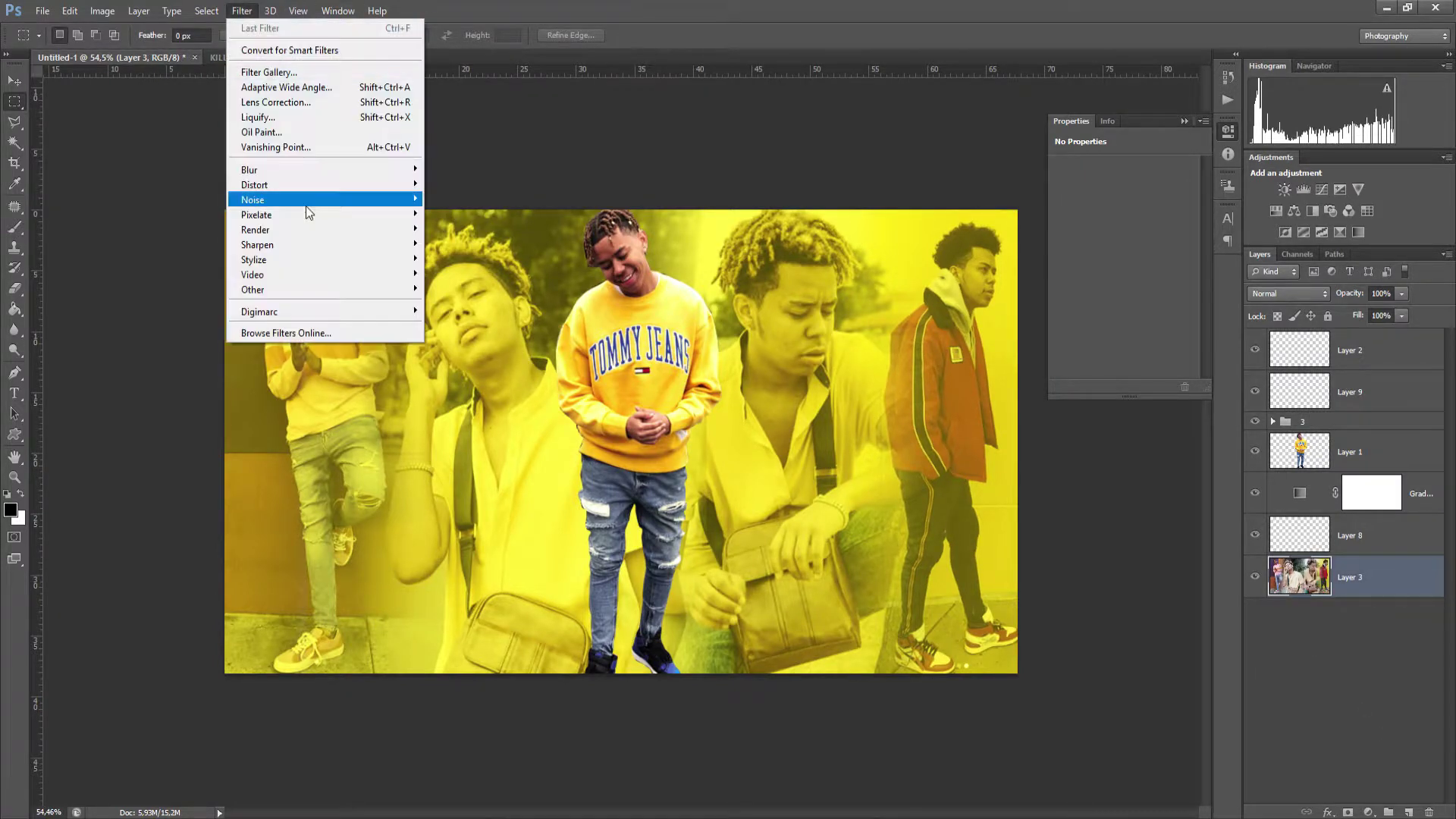
{"action": "mouse_move", "coordinate": [341, 170]}
{"action": "left_click", "coordinate": [474, 290]}
{"action": "left_click_drag", "start_coordinate": [472, 345], "coordinate": [421, 348]}
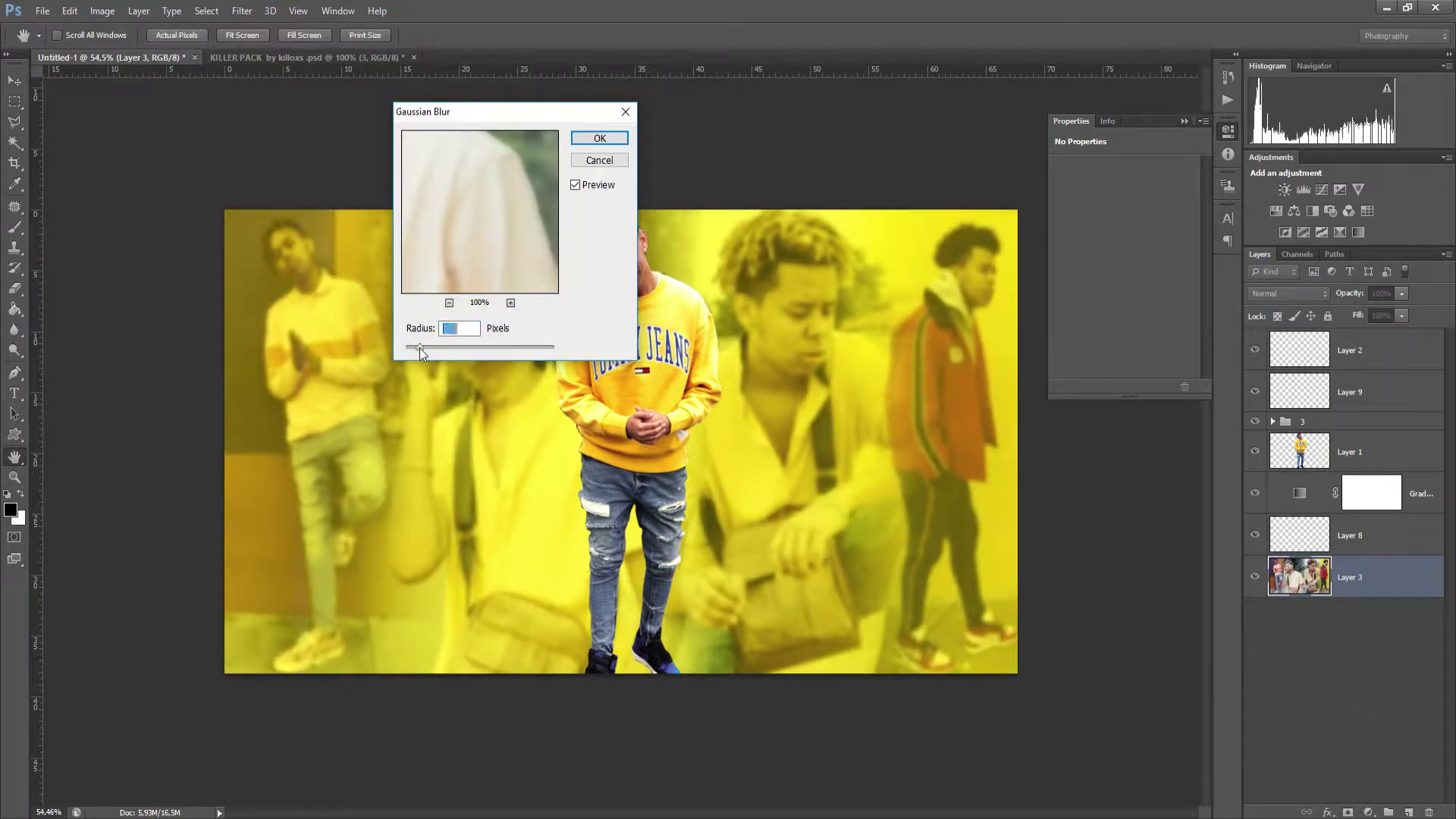
{"action": "left_click", "coordinate": [600, 138]}
Select the cut-out man's layer, switch to the KILLER PACK document, and hide and collapse the killoxs CC group.
{"action": "left_click", "coordinate": [1386, 463]}
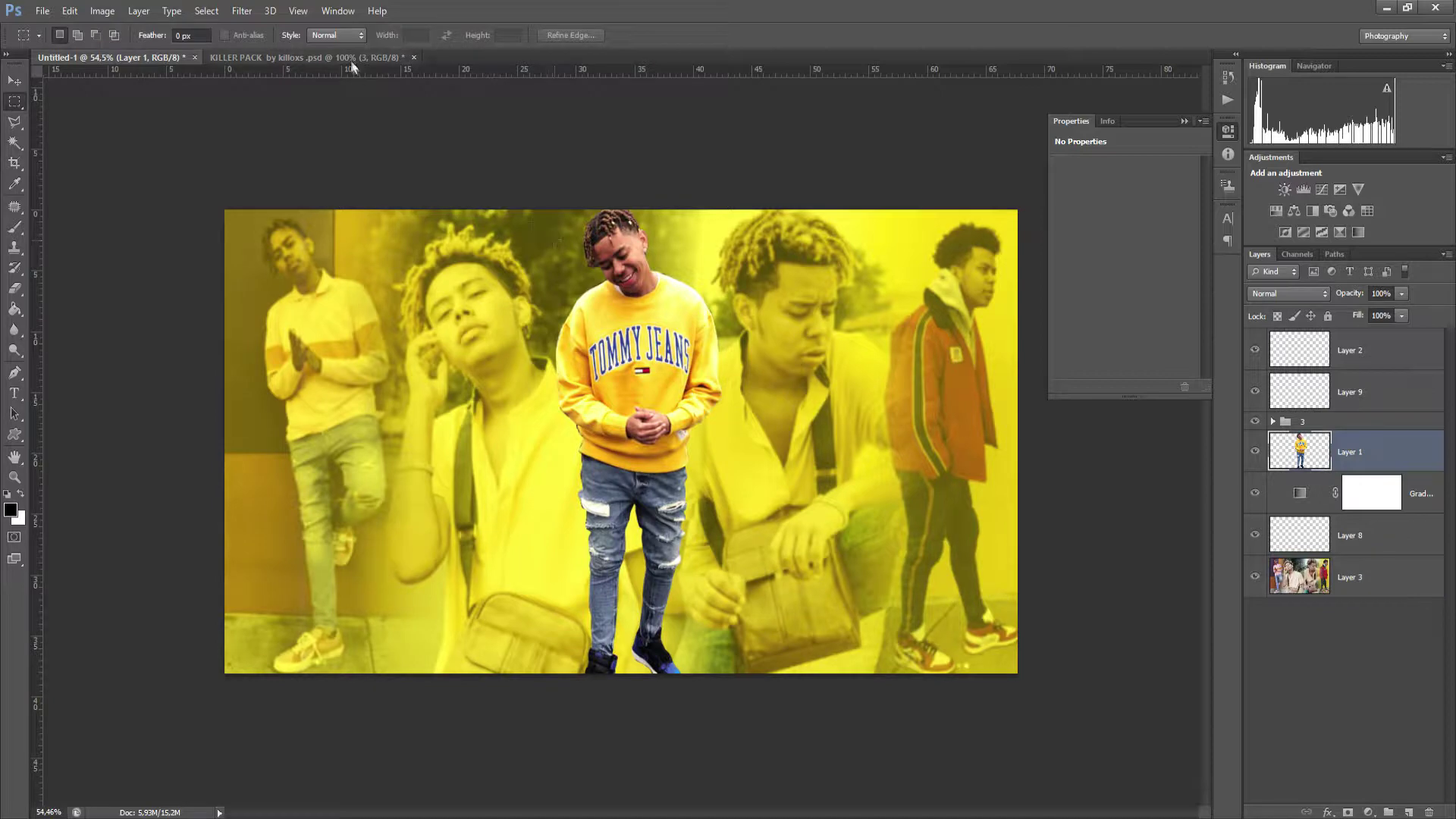
{"action": "left_click", "coordinate": [350, 61]}
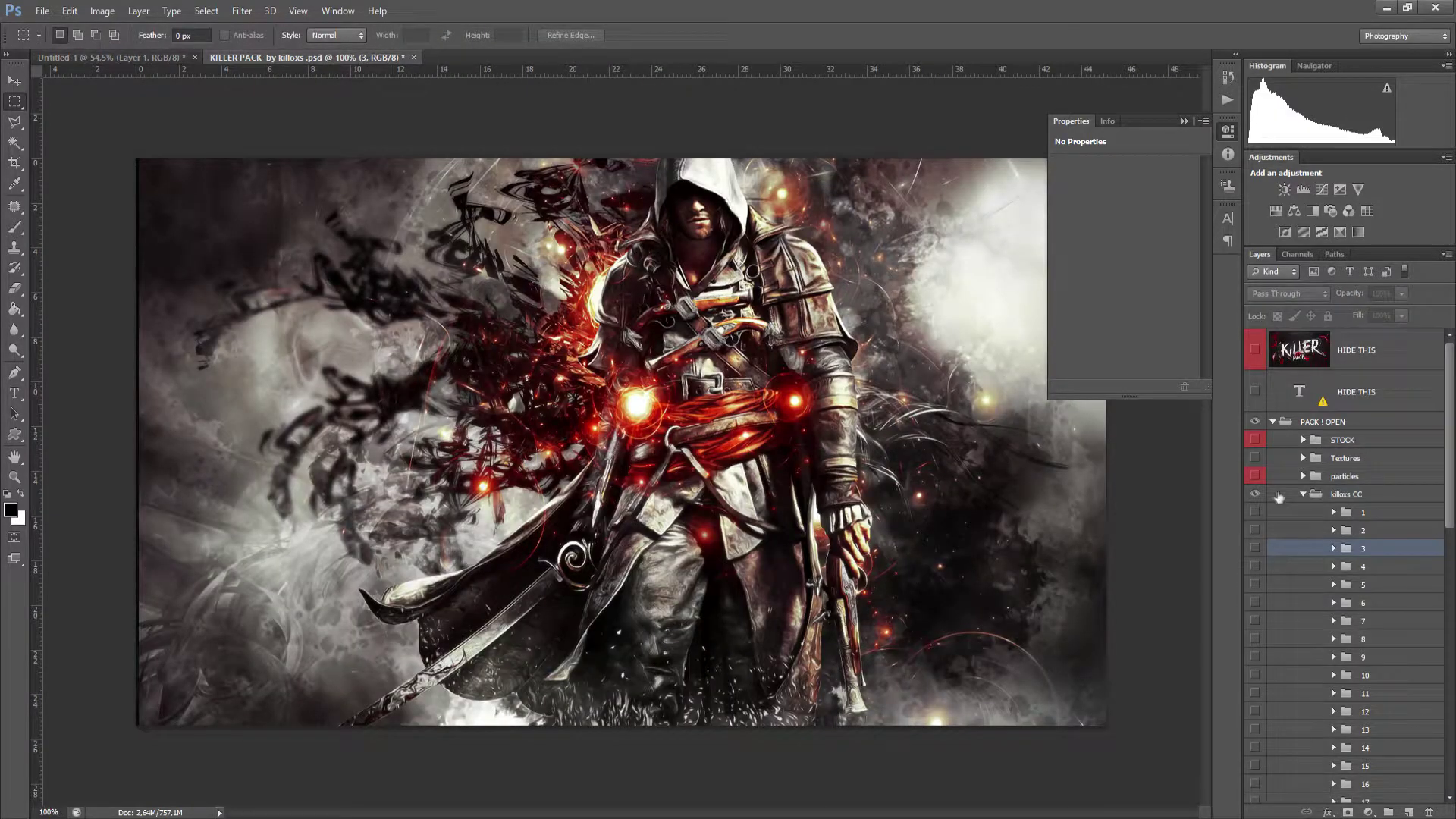
{"action": "left_click", "coordinate": [1255, 494]}
{"action": "left_click", "coordinate": [1303, 494]}
Look through the particles, Textures, LAYER STYLE, Brush and Light groups of the pack for a suitable effect.
{"action": "left_click", "coordinate": [1303, 477]}
{"action": "scroll", "coordinate": [1318, 592], "scroll_direction": "down", "scroll_amount": 2}
{"action": "scroll", "coordinate": [1318, 569], "scroll_direction": "up", "scroll_amount": 1}
{"action": "left_click", "coordinate": [1256, 425]}
{"action": "left_click", "coordinate": [1256, 425]}
{"action": "left_click", "coordinate": [1303, 394]}
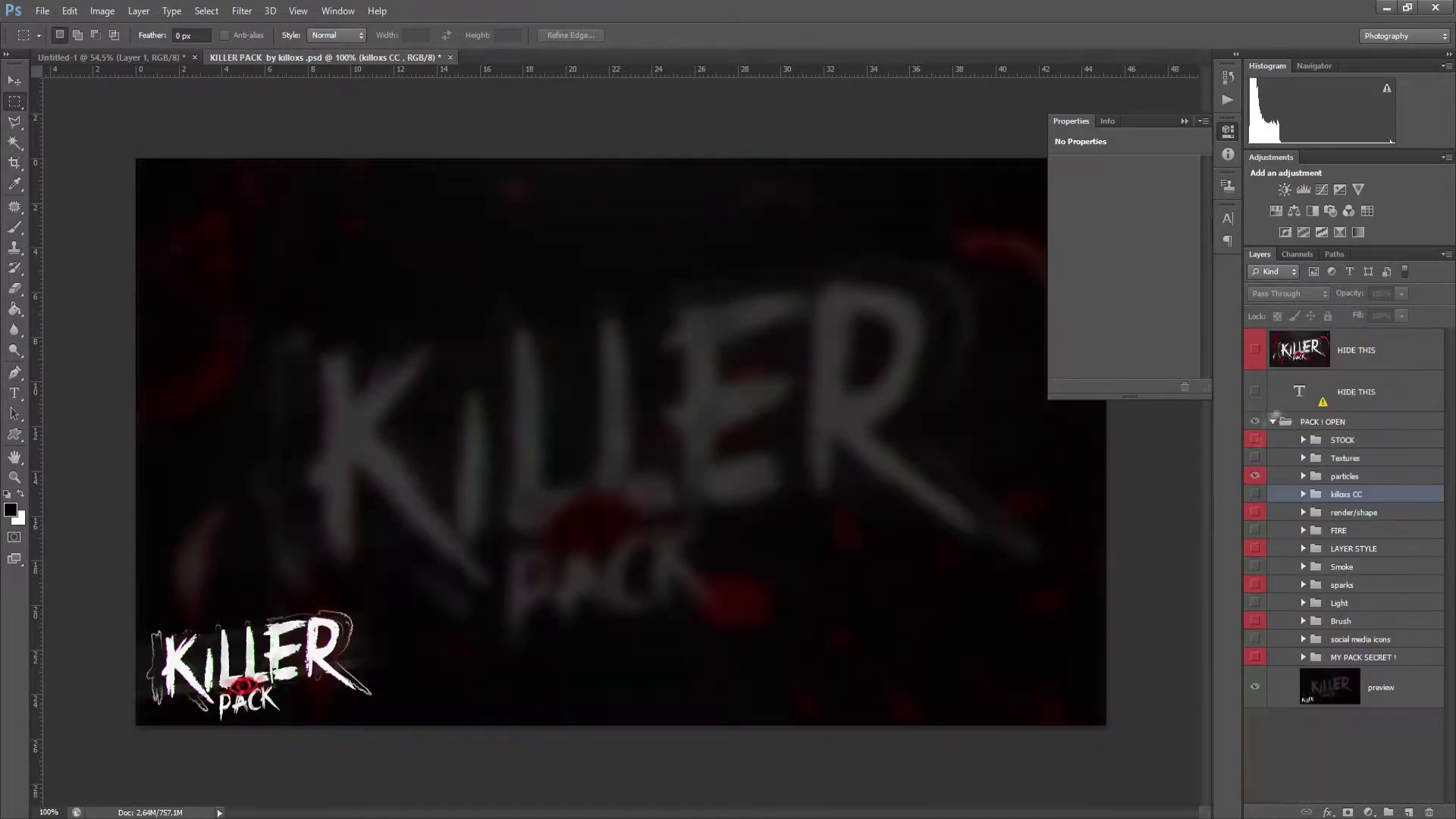
{"action": "left_click", "coordinate": [1303, 458]}
{"action": "left_click", "coordinate": [1303, 458]}
{"action": "left_click", "coordinate": [1303, 549]}
{"action": "left_click", "coordinate": [1303, 549]}
{"action": "left_click", "coordinate": [1303, 621]}
{"action": "left_click", "coordinate": [1303, 621]}
{"action": "left_click", "coordinate": [1303, 604]}
{"action": "scroll", "coordinate": [1343, 660], "scroll_direction": "down", "scroll_amount": 3}
{"action": "scroll", "coordinate": [1350, 667], "scroll_direction": "up", "scroll_amount": 1}
{"action": "left_click", "coordinate": [1303, 407]}
{"action": "left_click", "coordinate": [1303, 476]}
{"action": "left_click", "coordinate": [1303, 477]}
{"action": "left_click", "coordinate": [1303, 458]}
{"action": "left_click", "coordinate": [1303, 458]}
{"action": "left_click", "coordinate": [1303, 476]}
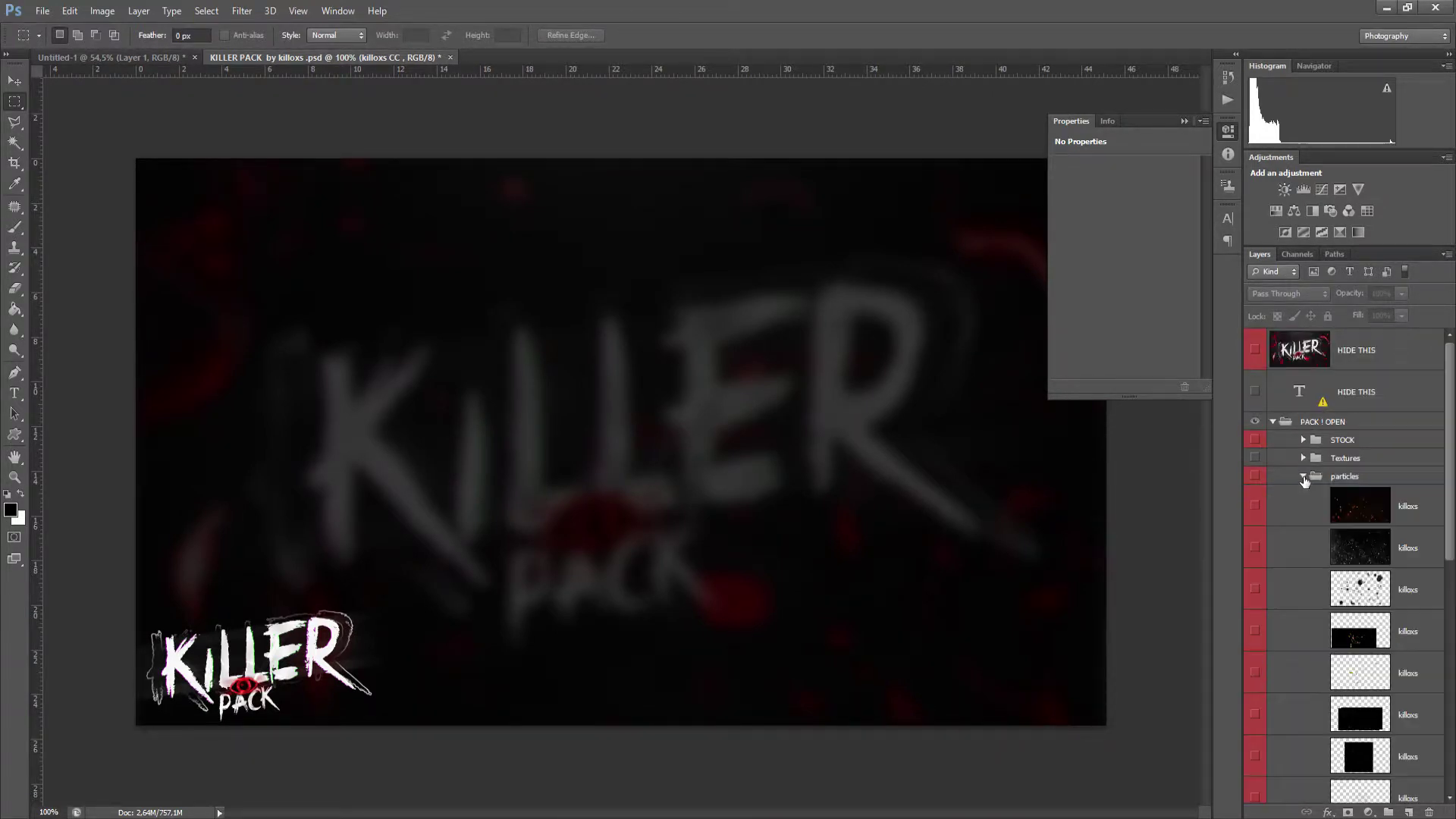
{"action": "left_click", "coordinate": [1255, 477]}
{"action": "left_click", "coordinate": [1303, 476]}
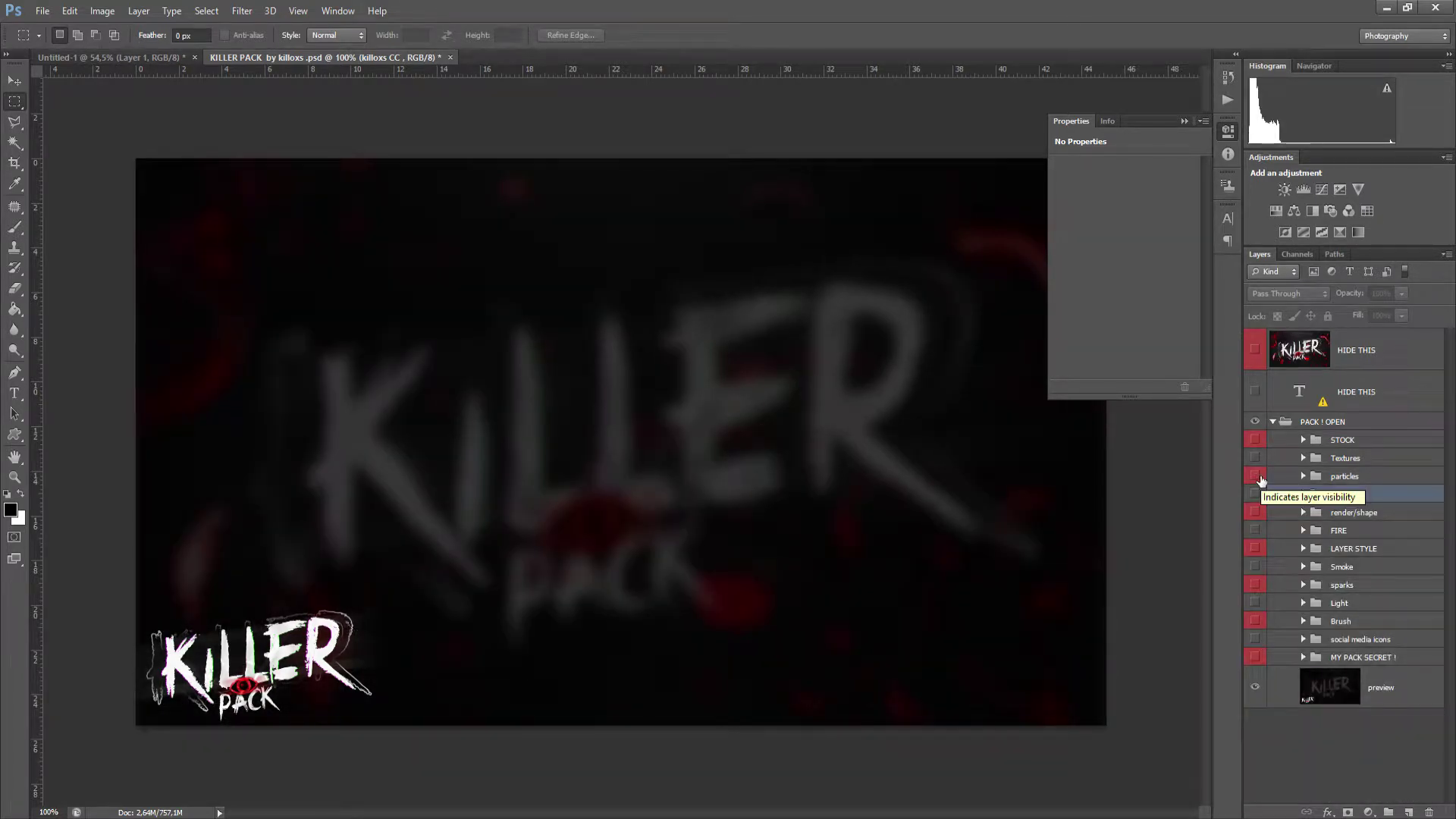
Duplicate a red and yellow flame layer from the FIRE group into Untitled-1 above the cut-out man and try shifting its hue.
{"action": "left_click", "coordinate": [1303, 531]}
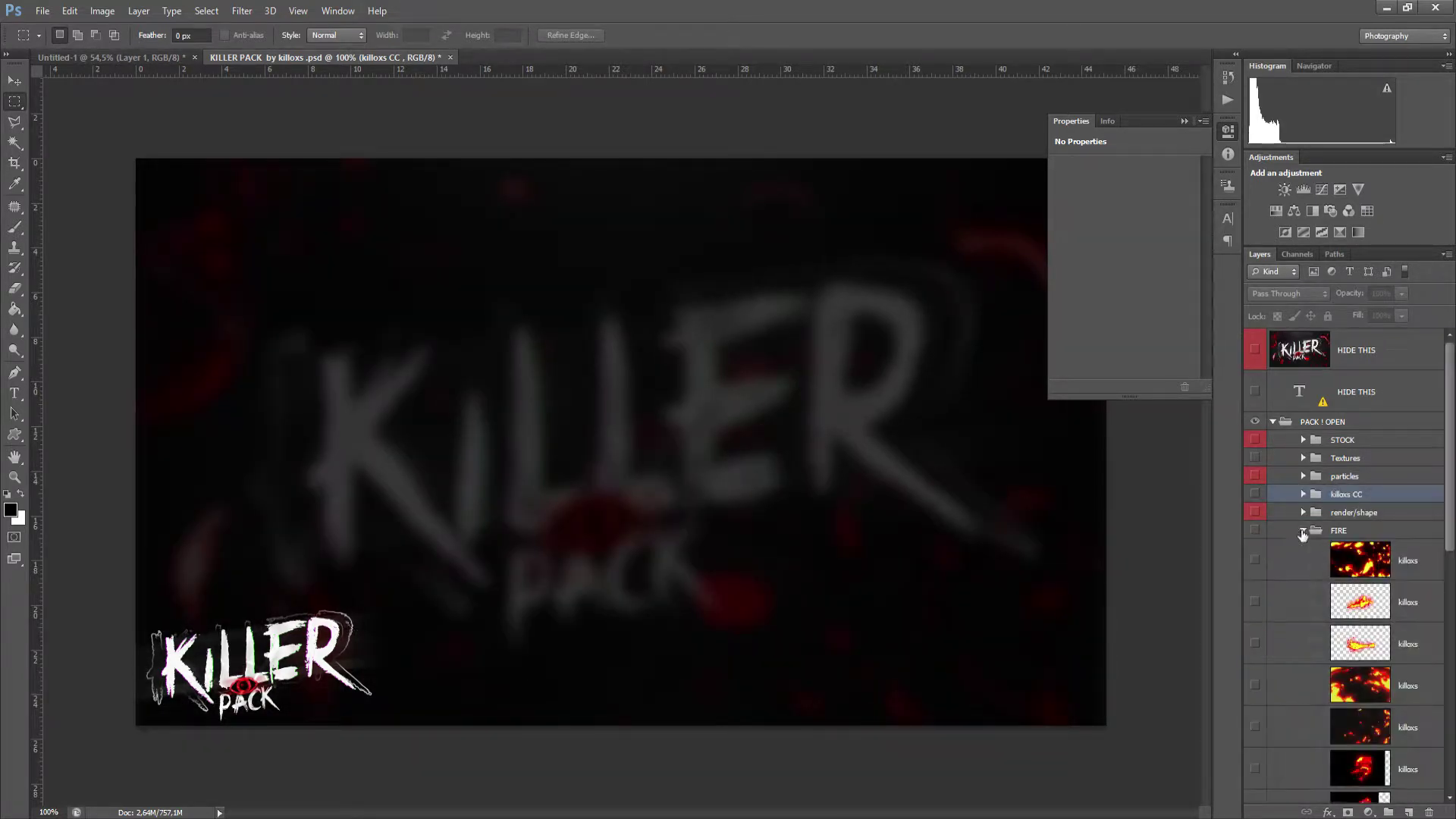
{"action": "scroll", "coordinate": [1303, 533], "scroll_direction": "down", "scroll_amount": 7}
{"action": "left_click", "coordinate": [1257, 644]}
{"action": "left_click", "coordinate": [1257, 644]}
{"action": "scroll", "coordinate": [1262, 645], "scroll_direction": "down", "scroll_amount": 4}
{"action": "right_click", "coordinate": [1294, 720]}
{"action": "left_click", "coordinate": [1297, 174]}
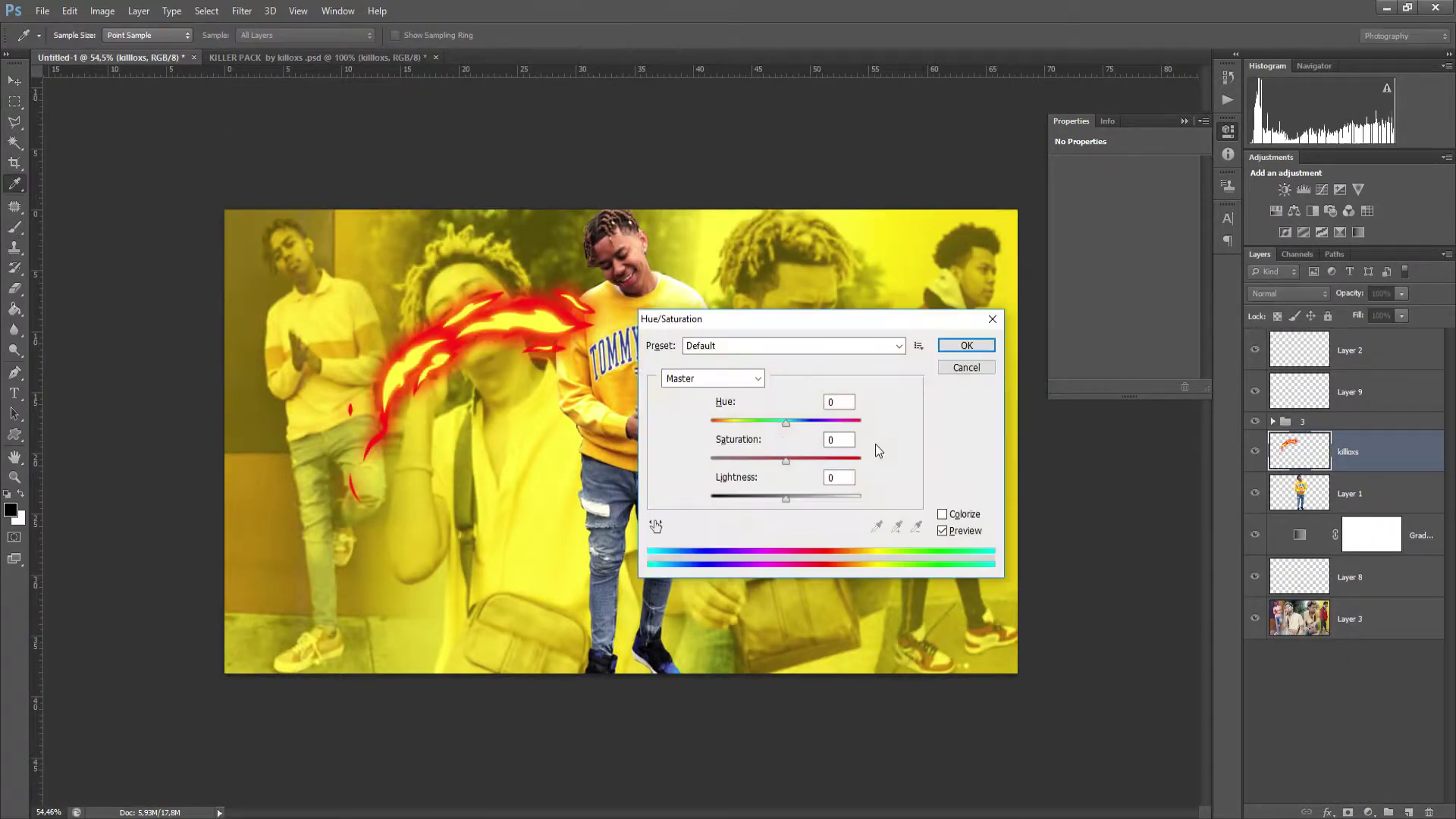
{"action": "mouse_move", "coordinate": [786, 422]}
{"action": "left_mouse_down"}
{"action": "mouse_move", "coordinate": [759, 424]}
{"action": "mouse_move", "coordinate": [827, 426]}
{"action": "mouse_move", "coordinate": [796, 427]}
{"action": "left_mouse_up"}
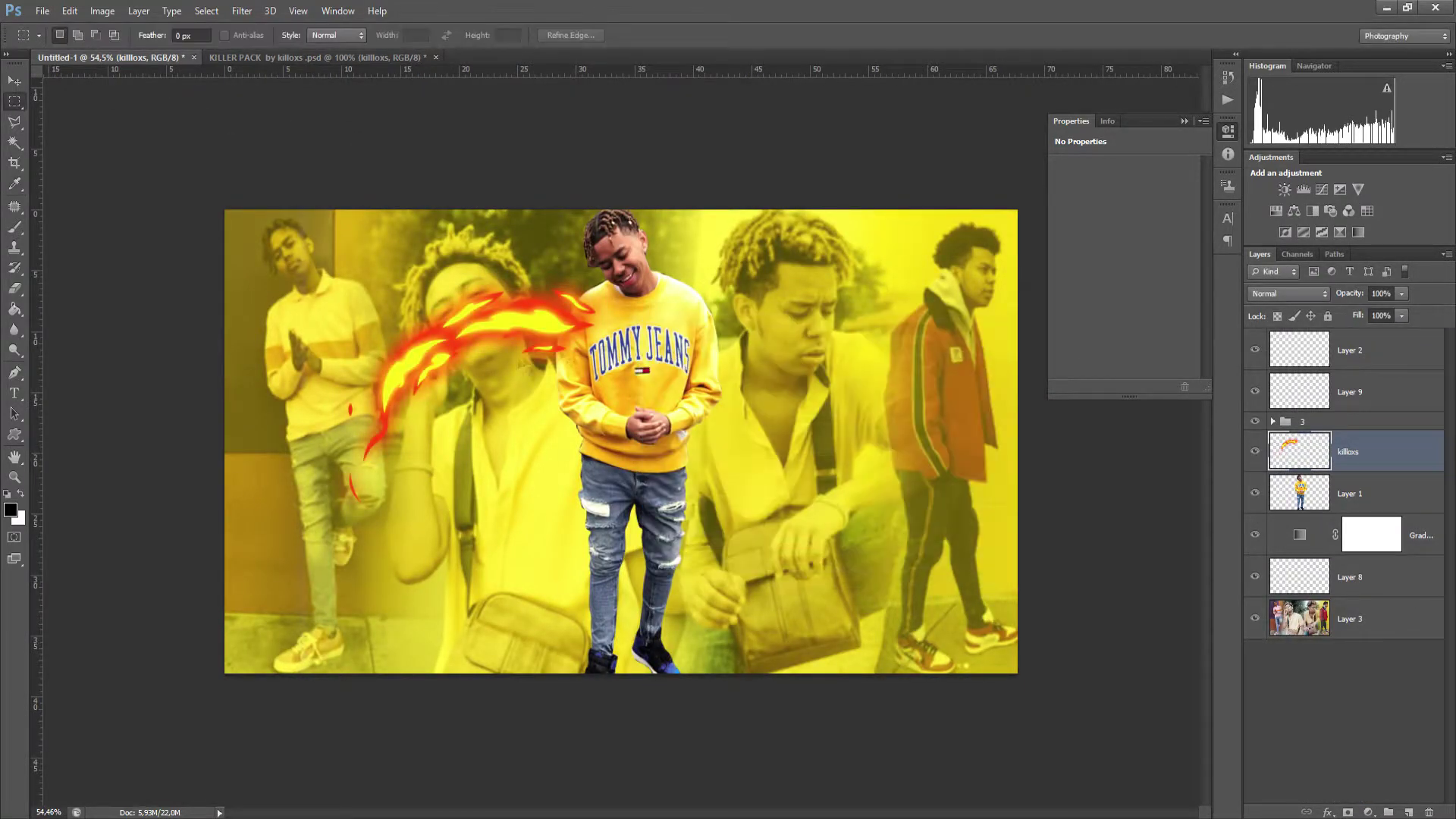
Move the flame onto the man's torso, scale it to about 128%, rotate it and flip it horizontally.
{"action": "left_click_drag", "start_coordinate": [422, 326], "coordinate": [802, 204]}
{"action": "left_click_drag", "start_coordinate": [752, 457], "coordinate": [718, 529]}
{"action": "left_click_drag", "start_coordinate": [874, 619], "coordinate": [896, 579]}
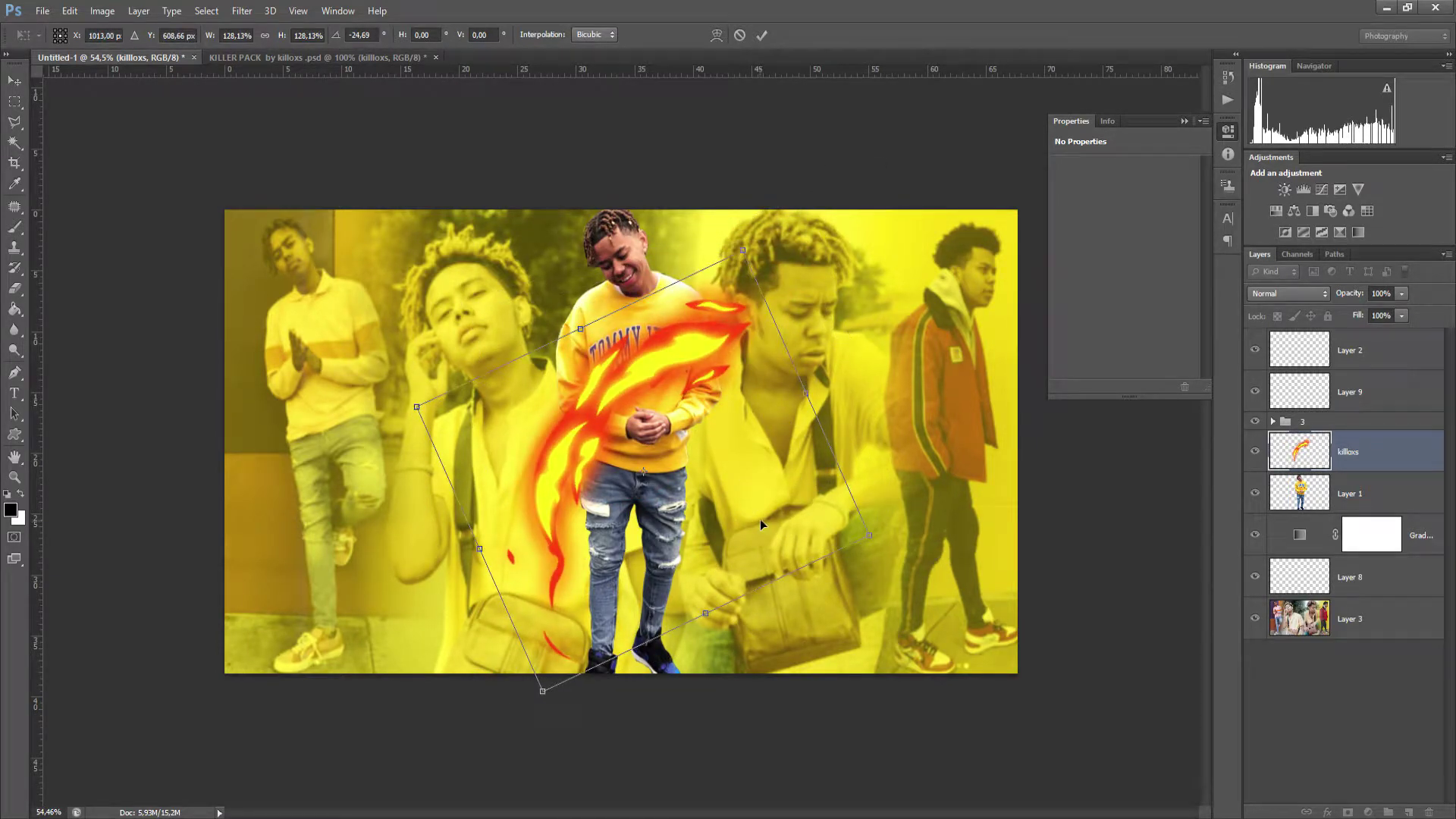
{"action": "left_click_drag", "start_coordinate": [760, 519], "coordinate": [777, 501]}
{"action": "right_click", "coordinate": [810, 512]}
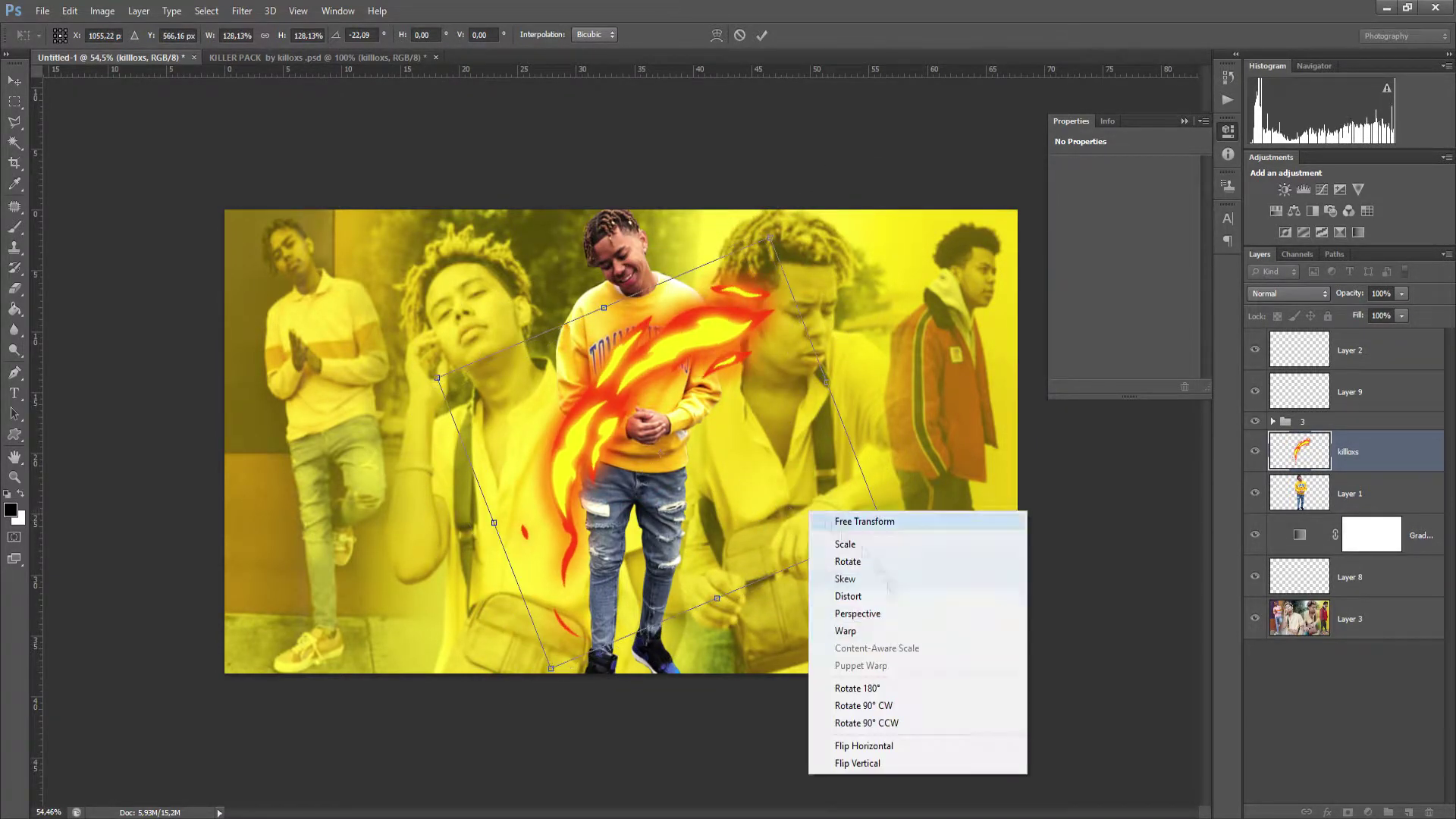
{"action": "left_click", "coordinate": [864, 746]}
{"action": "left_click_drag", "start_coordinate": [801, 575], "coordinate": [765, 566]}
Warp the flame so it curves from behind the shoulder around the man's body towards his feet.
{"action": "left_click", "coordinate": [717, 35]}
{"action": "left_click_drag", "start_coordinate": [753, 371], "coordinate": [773, 368]}
{"action": "left_click_drag", "start_coordinate": [734, 616], "coordinate": [597, 706]}
{"action": "left_click_drag", "start_coordinate": [508, 241], "coordinate": [437, 282]}
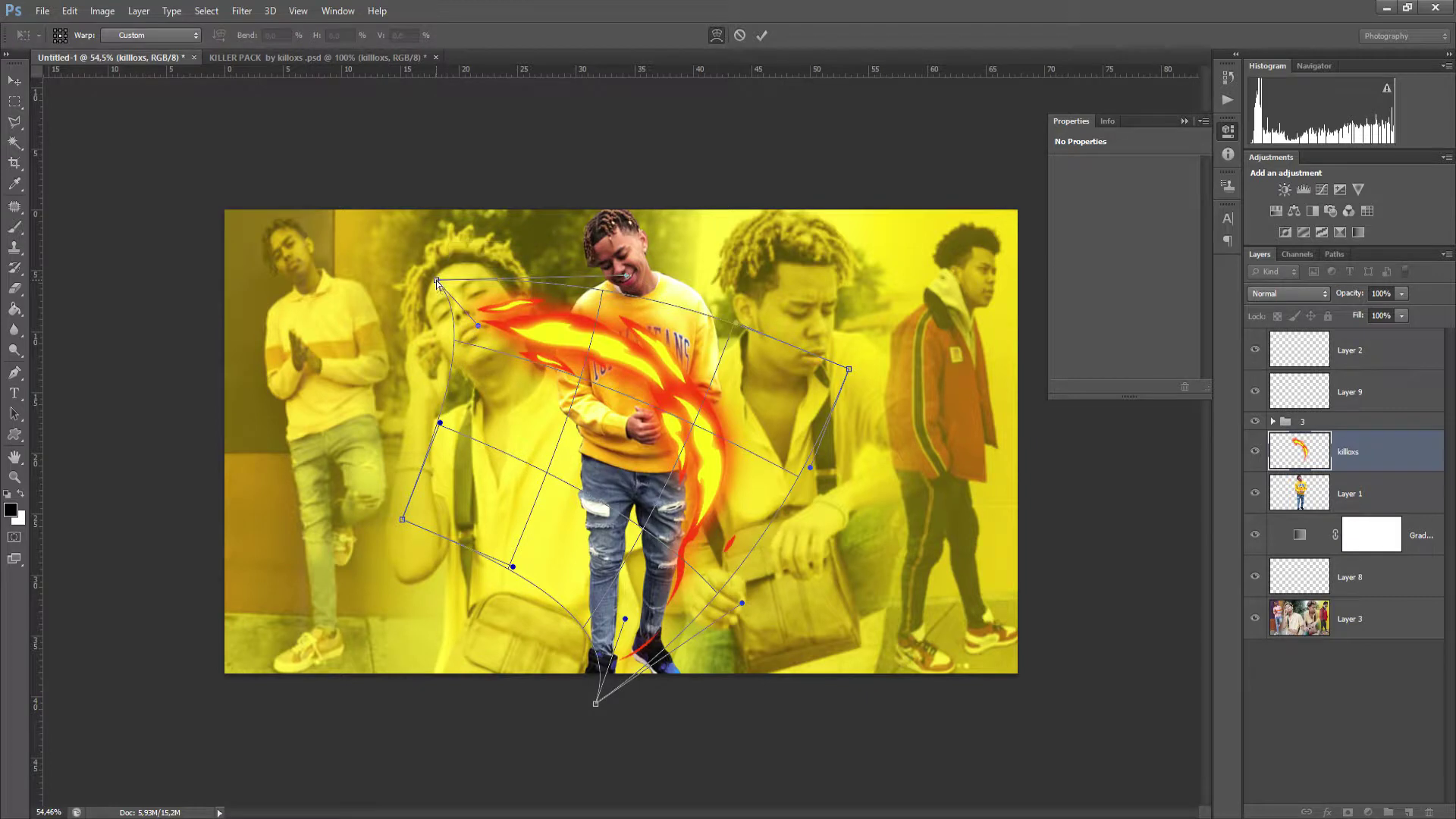
{"action": "left_click_drag", "start_coordinate": [369, 577], "coordinate": [361, 607]}
{"action": "key", "text": "Return"}
Rotate the warped flame slightly and reposition it along the man's torso and legs.
{"action": "key", "text": "ctrl+t"}
{"action": "left_click_drag", "start_coordinate": [713, 521], "coordinate": [724, 501]}
{"action": "left_click_drag", "start_coordinate": [812, 670], "coordinate": [773, 702]}
{"action": "left_click_drag", "start_coordinate": [713, 536], "coordinate": [697, 535]}
{"action": "key", "text": "Return"}
Move the flame layer below the cut-out man's layer.
{"action": "scroll", "coordinate": [698, 535], "scroll_direction": "up", "scroll_amount": 2}
{"action": "key", "text": "Caps_Lock"}
{"action": "key", "text": "Caps_Lock"}
{"action": "key", "text": "l"}
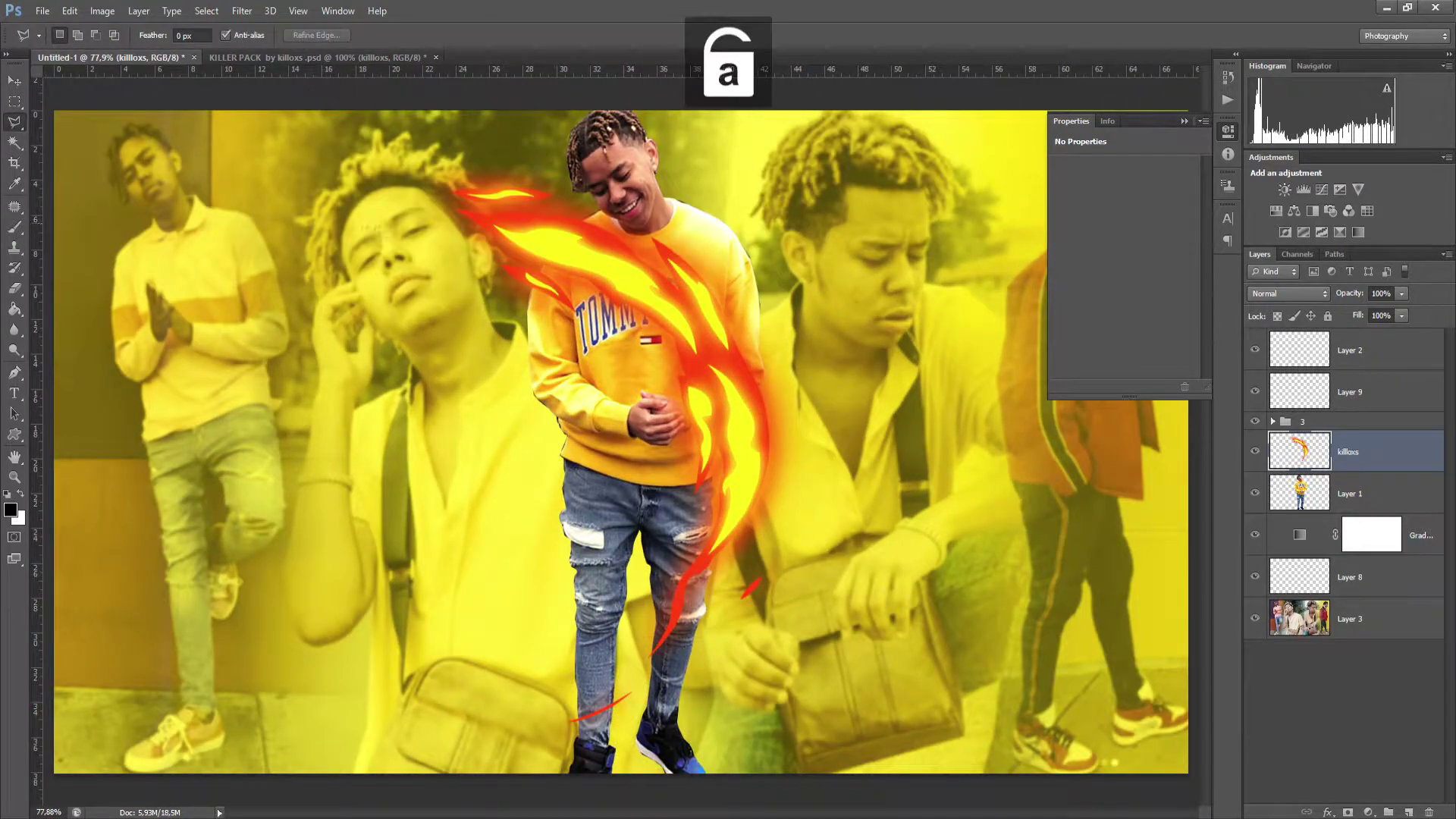
{"action": "scroll", "coordinate": [610, 262], "scroll_direction": "up", "scroll_amount": 5}
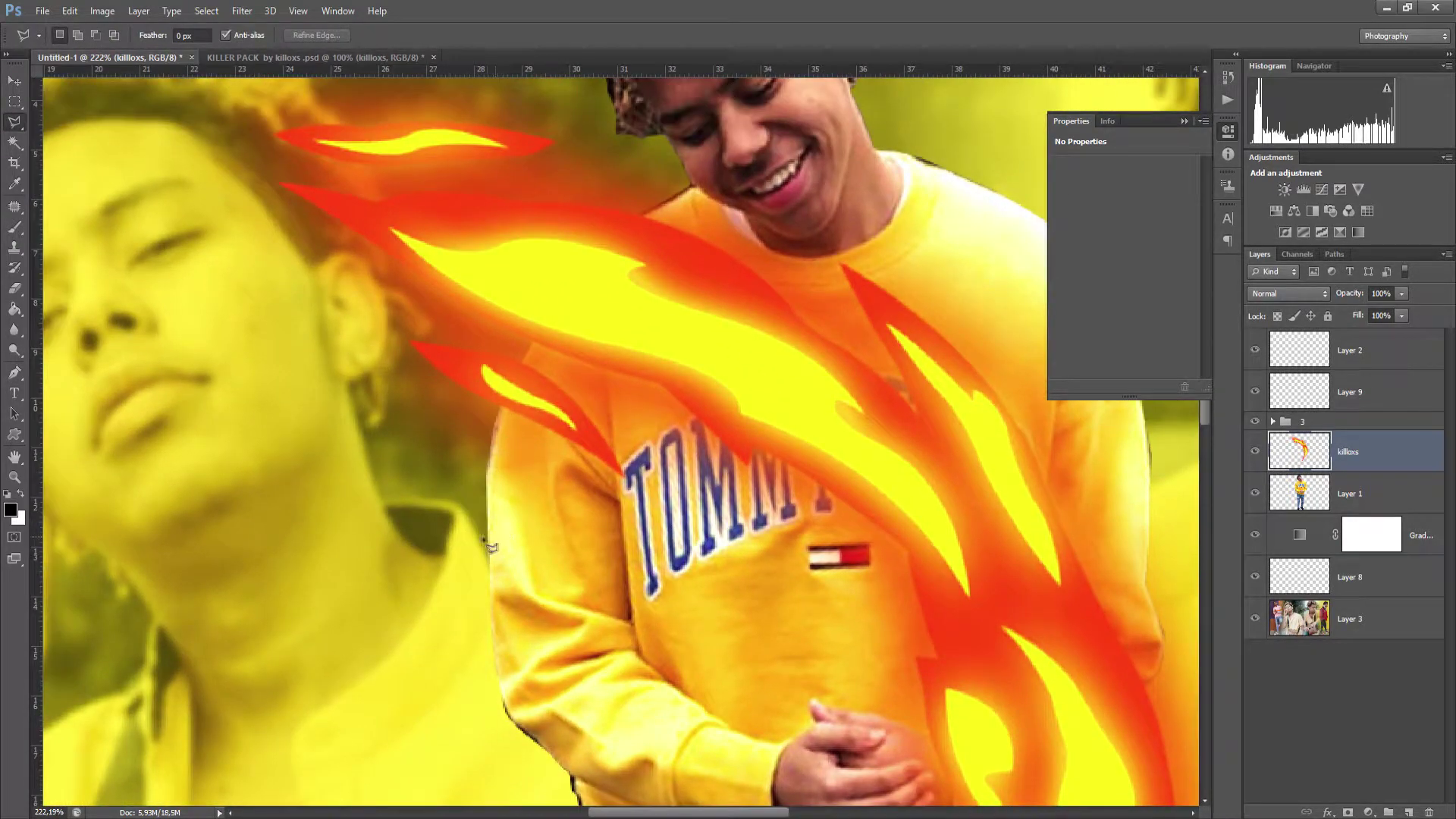
{"action": "left_click_drag", "start_coordinate": [1391, 484], "coordinate": [1391, 492]}
{"action": "scroll", "coordinate": [666, 519], "scroll_direction": "down", "scroll_amount": 5}
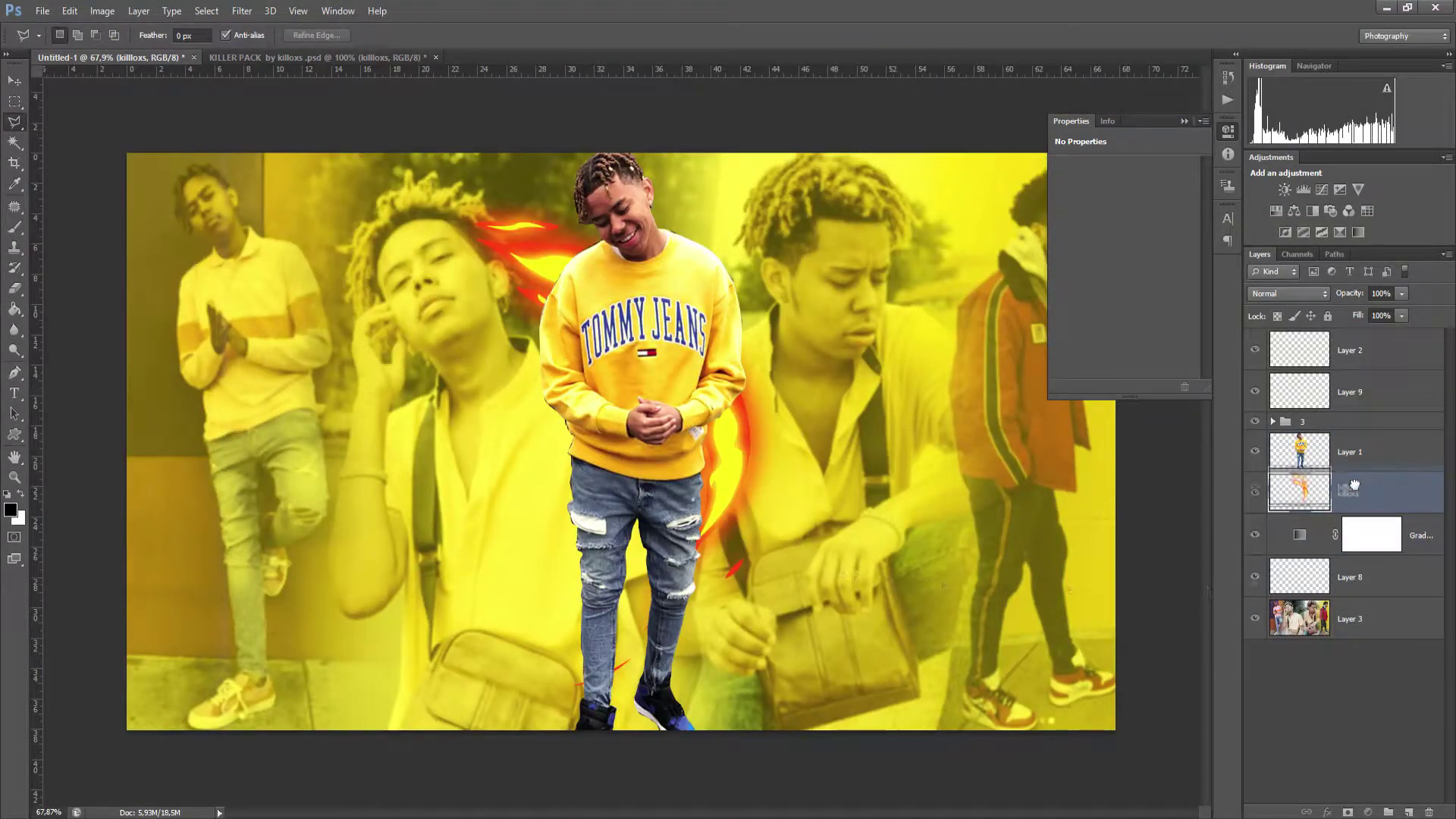
Try a duplicate of the flame layer above the cut-out man and delete the copy.
{"action": "right_click", "coordinate": [1381, 499]}
{"action": "left_click", "coordinate": [1244, 276]}
{"action": "key", "text": "Return"}
{"action": "left_click_drag", "start_coordinate": [1398, 490], "coordinate": [1391, 455]}
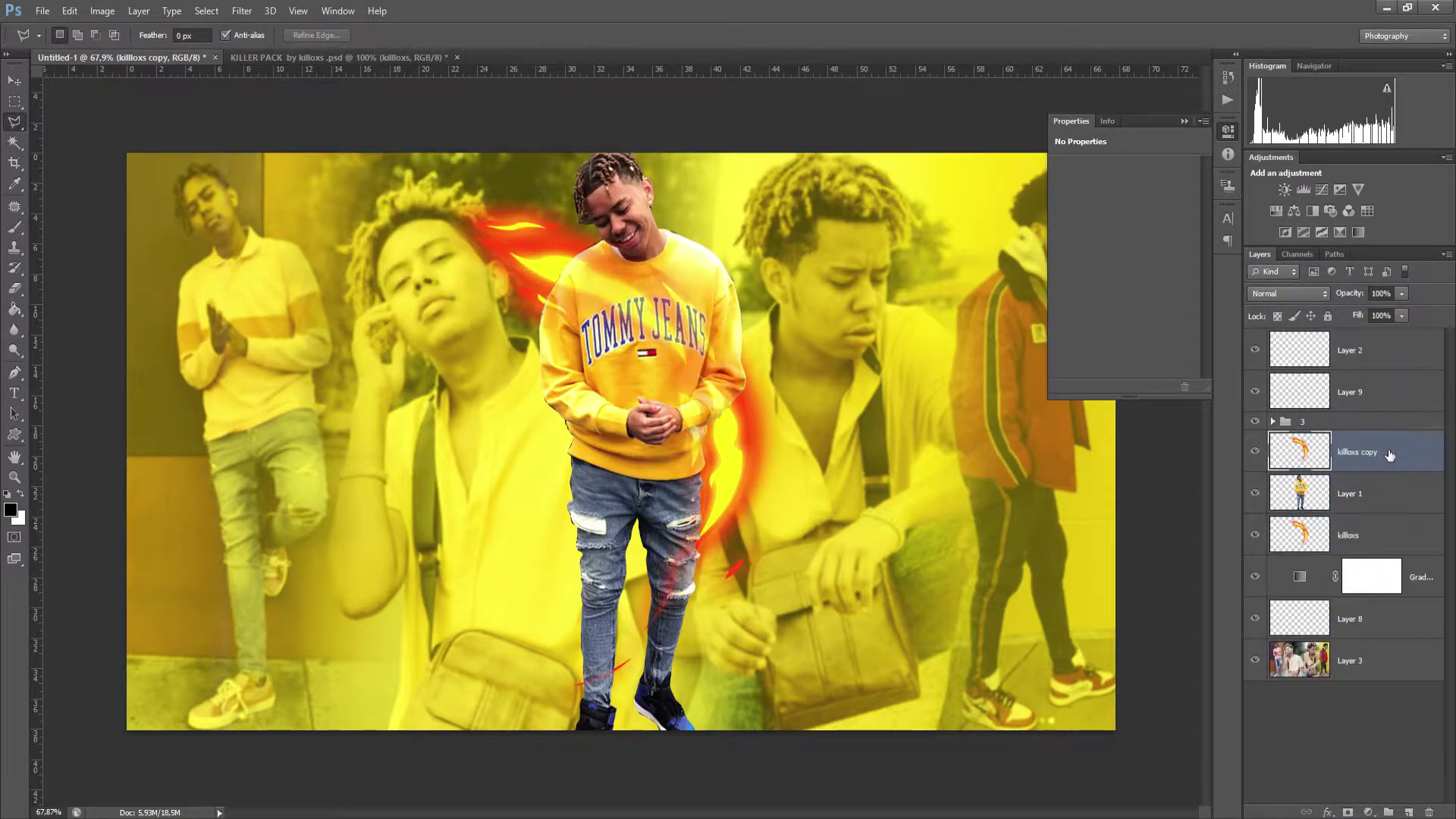
{"action": "key", "text": "Delete"}
{"action": "mouse_move", "coordinate": [1375, 485]}
{"action": "left_mouse_down"}
{"action": "mouse_move", "coordinate": [1342, 484]}
{"action": "mouse_move", "coordinate": [1342, 444]}
{"action": "mouse_move", "coordinate": [1348, 507]}
{"action": "left_mouse_up"}
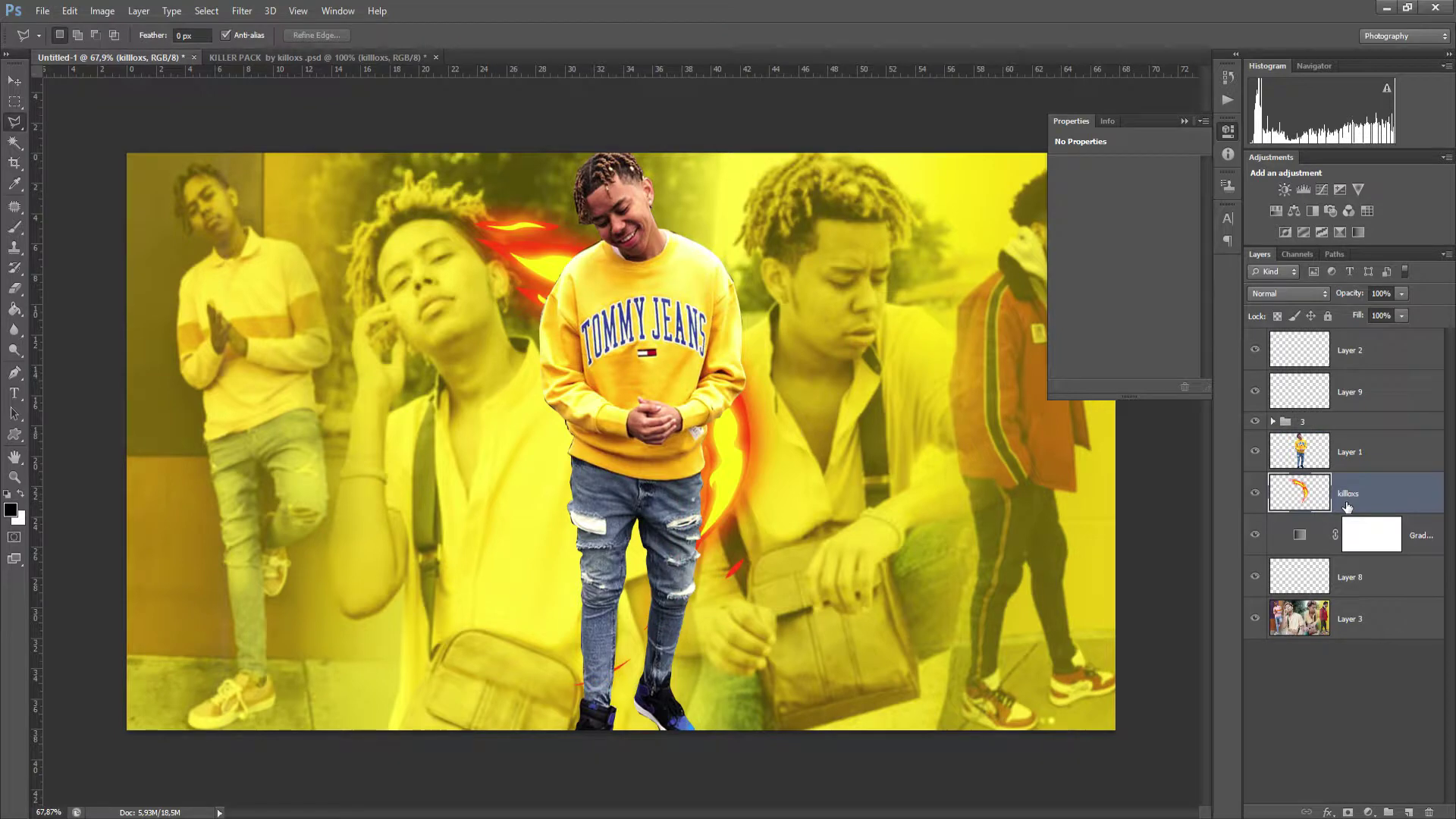
{"action": "left_click_drag", "start_coordinate": [1369, 453], "coordinate": [1375, 500]}
Hide the cut-out man's layer and try tracing the flame's lower inner edge with a Pen path, discarding the path.
{"action": "scroll", "coordinate": [666, 546], "scroll_direction": "up", "scroll_amount": 5}
{"action": "left_click", "coordinate": [1257, 455]}
{"action": "left_click", "coordinate": [1256, 457]}
{"action": "left_click", "coordinate": [1256, 457]}
{"action": "scroll", "coordinate": [740, 391], "scroll_direction": "down", "scroll_amount": 2}
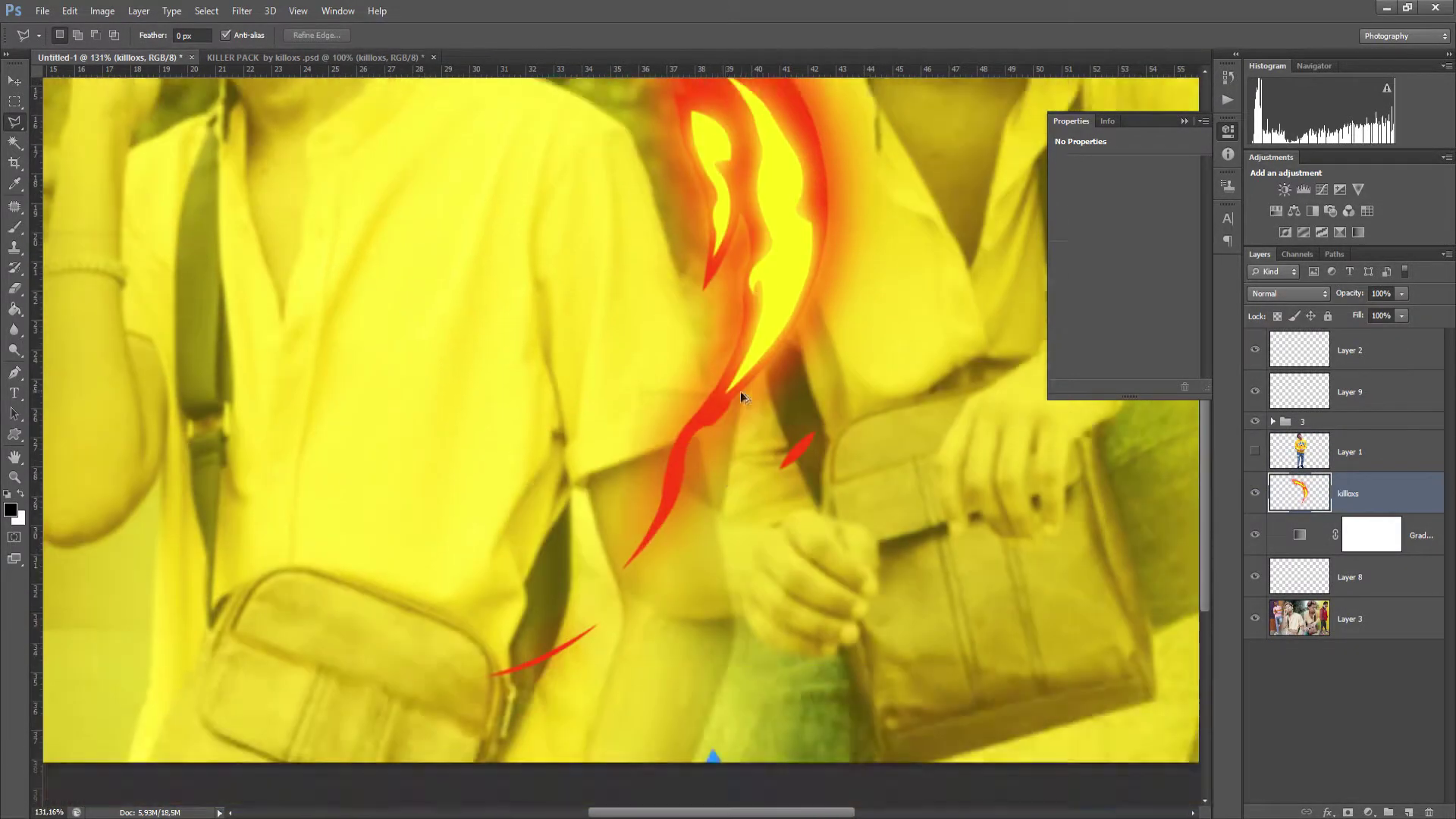
{"action": "scroll", "coordinate": [740, 391], "scroll_direction": "up", "scroll_amount": 3}
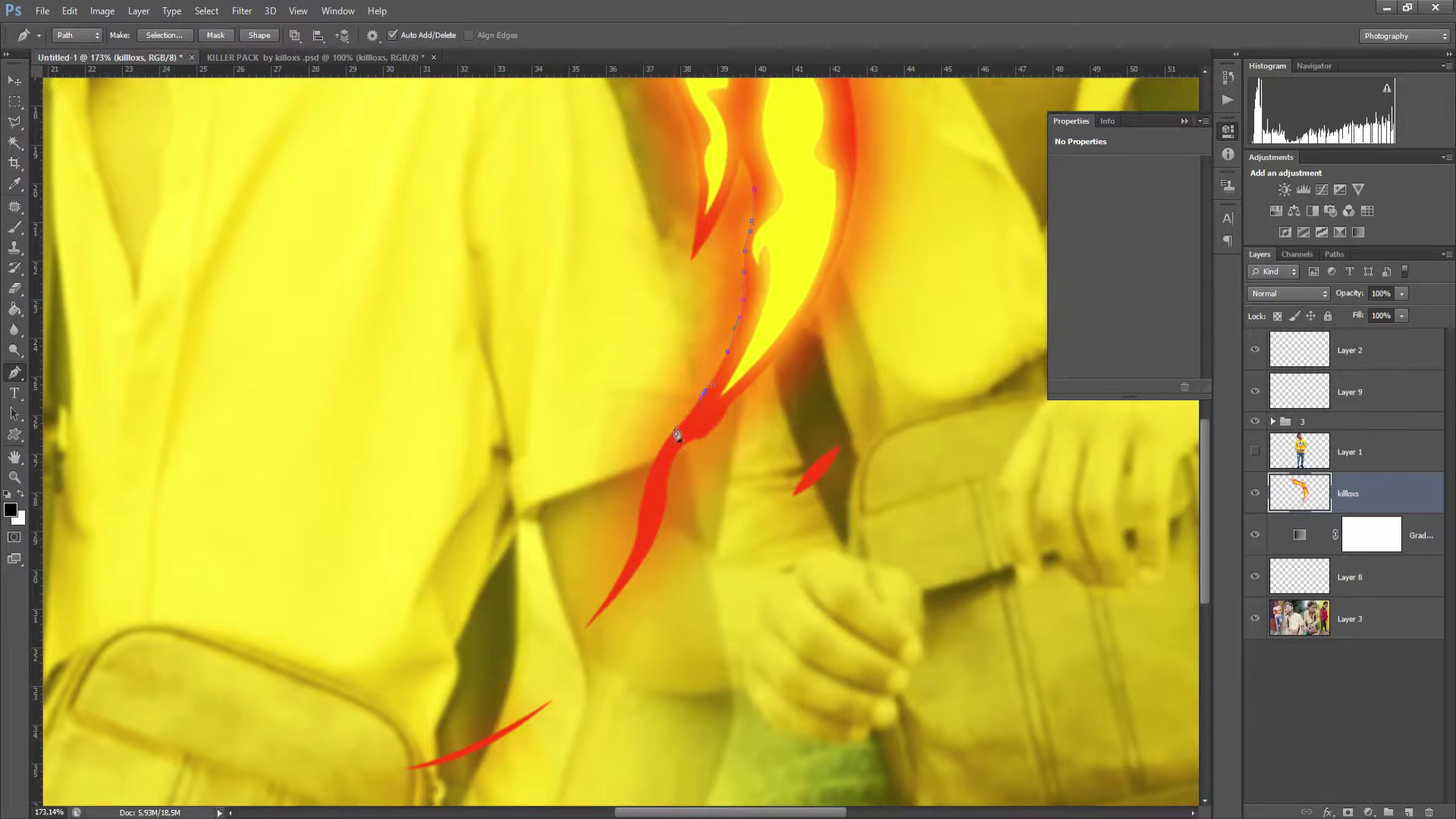
{"action": "right_click", "coordinate": [643, 609]}
{"action": "left_click", "coordinate": [690, 275]}
{"action": "scroll", "coordinate": [732, 323], "scroll_direction": "down", "scroll_amount": 2}
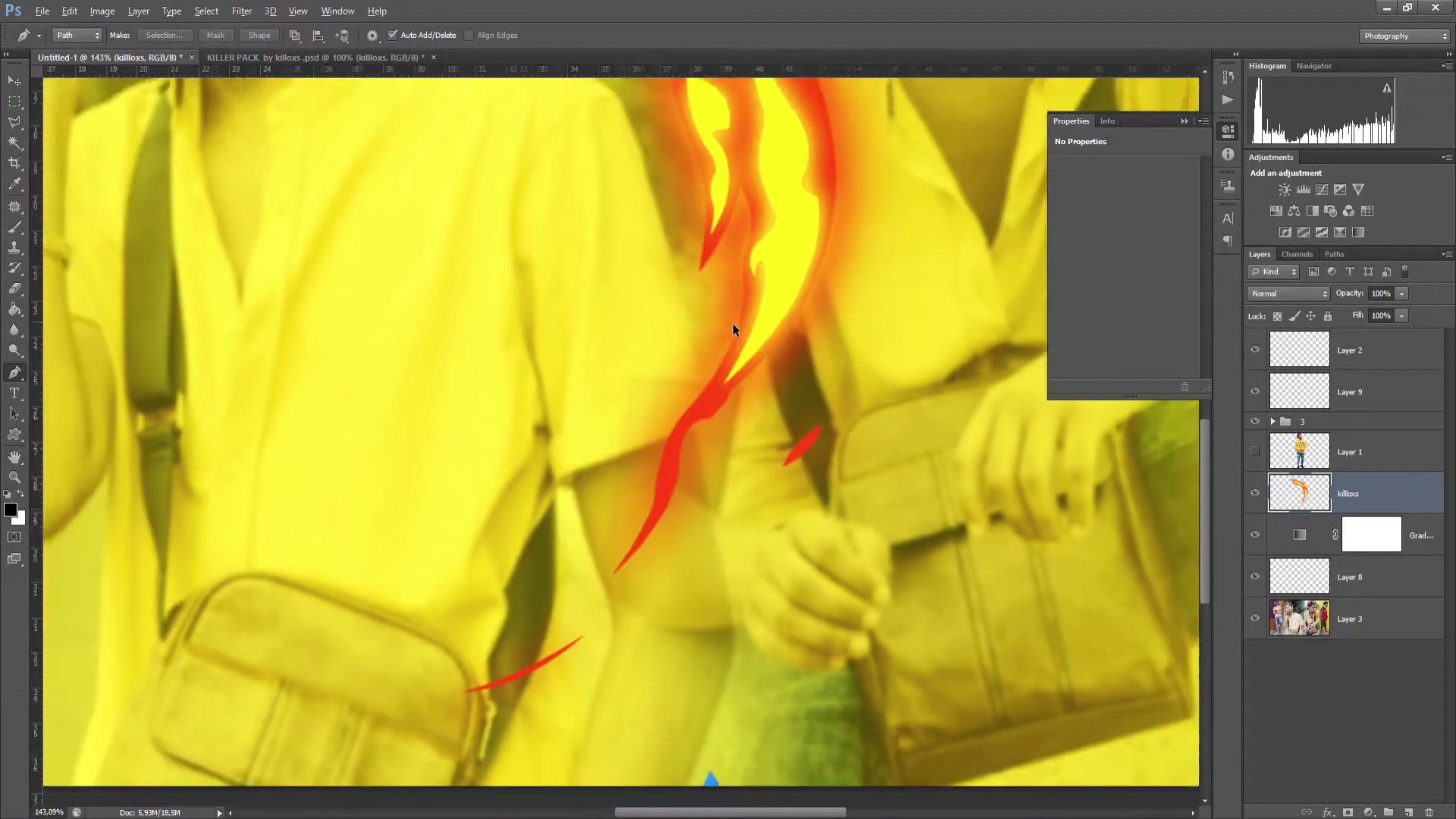
Show the cut-out man's layer again and move the flame layer back above it.
{"action": "left_click", "coordinate": [1254, 451]}
{"action": "scroll", "coordinate": [894, 448], "scroll_direction": "down", "scroll_amount": 4}
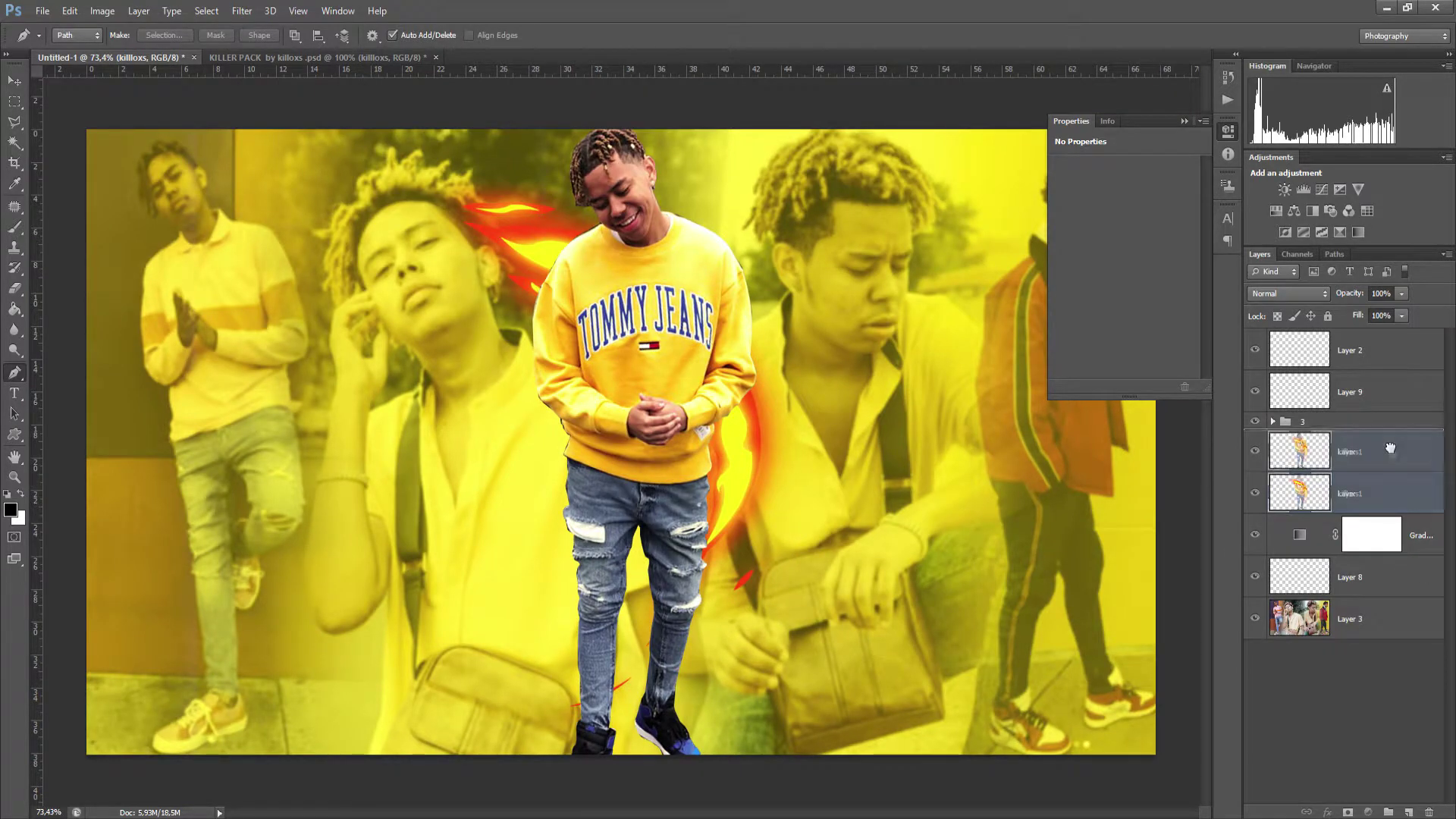
{"action": "left_click_drag", "start_coordinate": [1390, 449], "coordinate": [1390, 447]}
Outline the sweater's shoulders, chest and sleeve edge with the Polygonal Lasso and delete the flame covering them.
{"action": "key", "text": "Caps_Lock"}
{"action": "key", "text": "Caps_Lock"}
{"action": "key", "text": "l"}
{"action": "scroll", "coordinate": [525, 292], "scroll_direction": "up", "scroll_amount": 10}
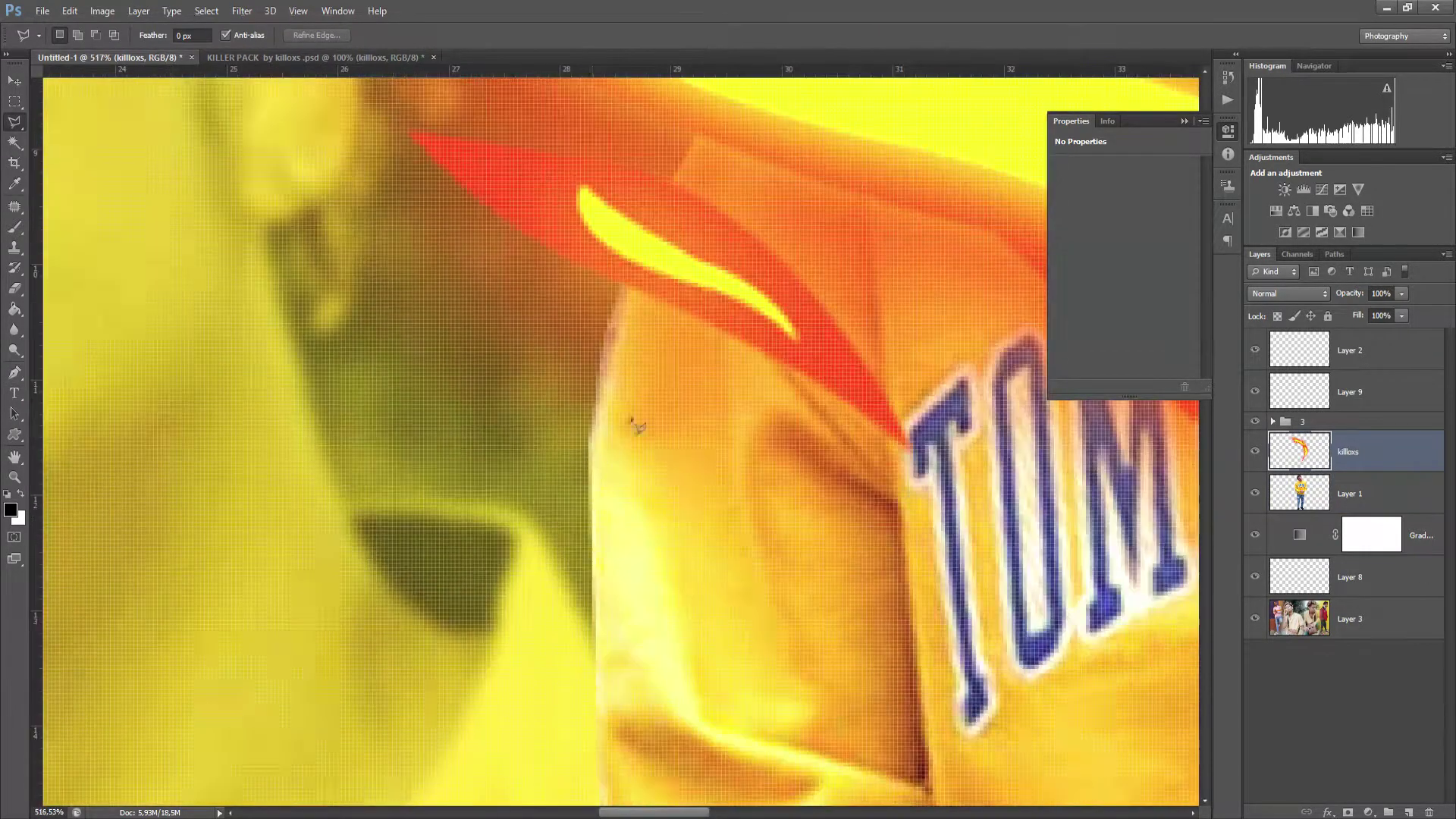
{"action": "left_click", "coordinate": [608, 334]}
{"action": "left_click", "coordinate": [616, 297]}
{"action": "left_click", "coordinate": [1028, 110]}
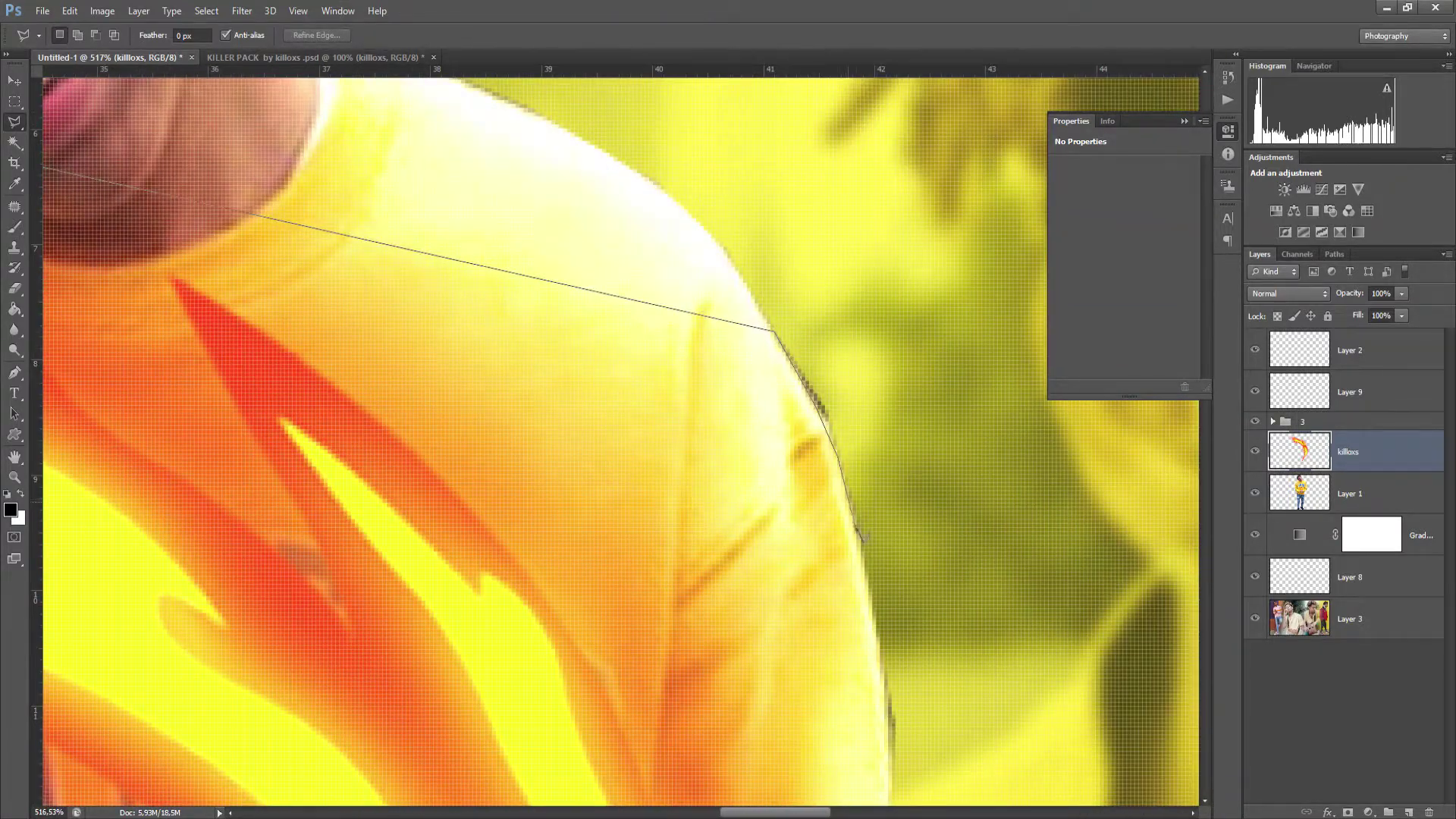
{"action": "scroll", "coordinate": [893, 770], "scroll_direction": "down", "scroll_amount": 5}
{"action": "left_click", "coordinate": [881, 501]}
{"action": "left_click", "coordinate": [887, 521]}
{"action": "left_click", "coordinate": [917, 589]}
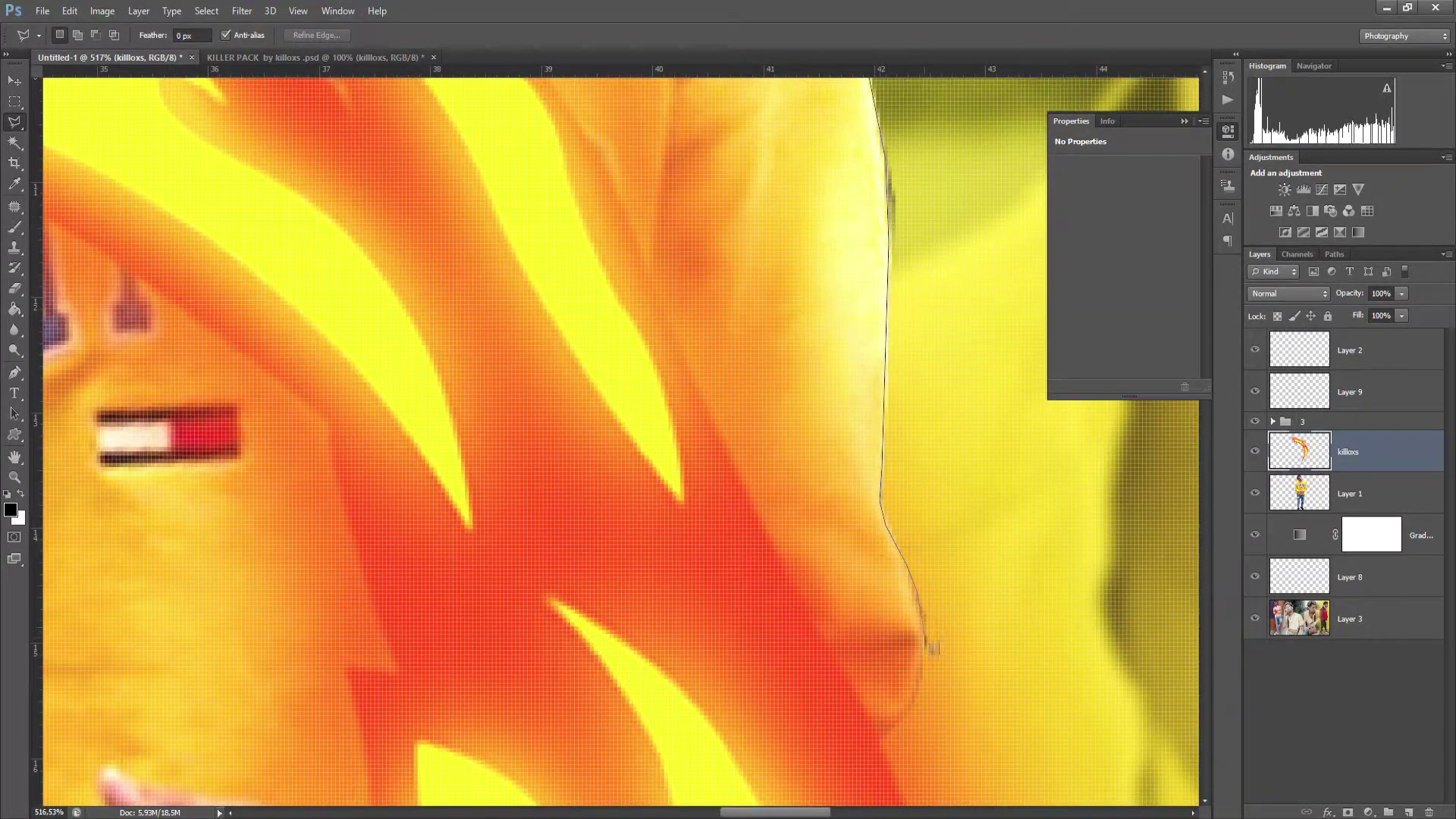
{"action": "left_click", "coordinate": [924, 632]}
{"action": "left_click", "coordinate": [920, 675]}
{"action": "scroll", "coordinate": [920, 675], "scroll_direction": "down", "scroll_amount": 9}
{"action": "left_click", "coordinate": [895, 489]}
{"action": "scroll", "coordinate": [874, 491], "scroll_direction": "down", "scroll_amount": 1}
{"action": "scroll", "coordinate": [372, 796], "scroll_direction": "down", "scroll_amount": 12}
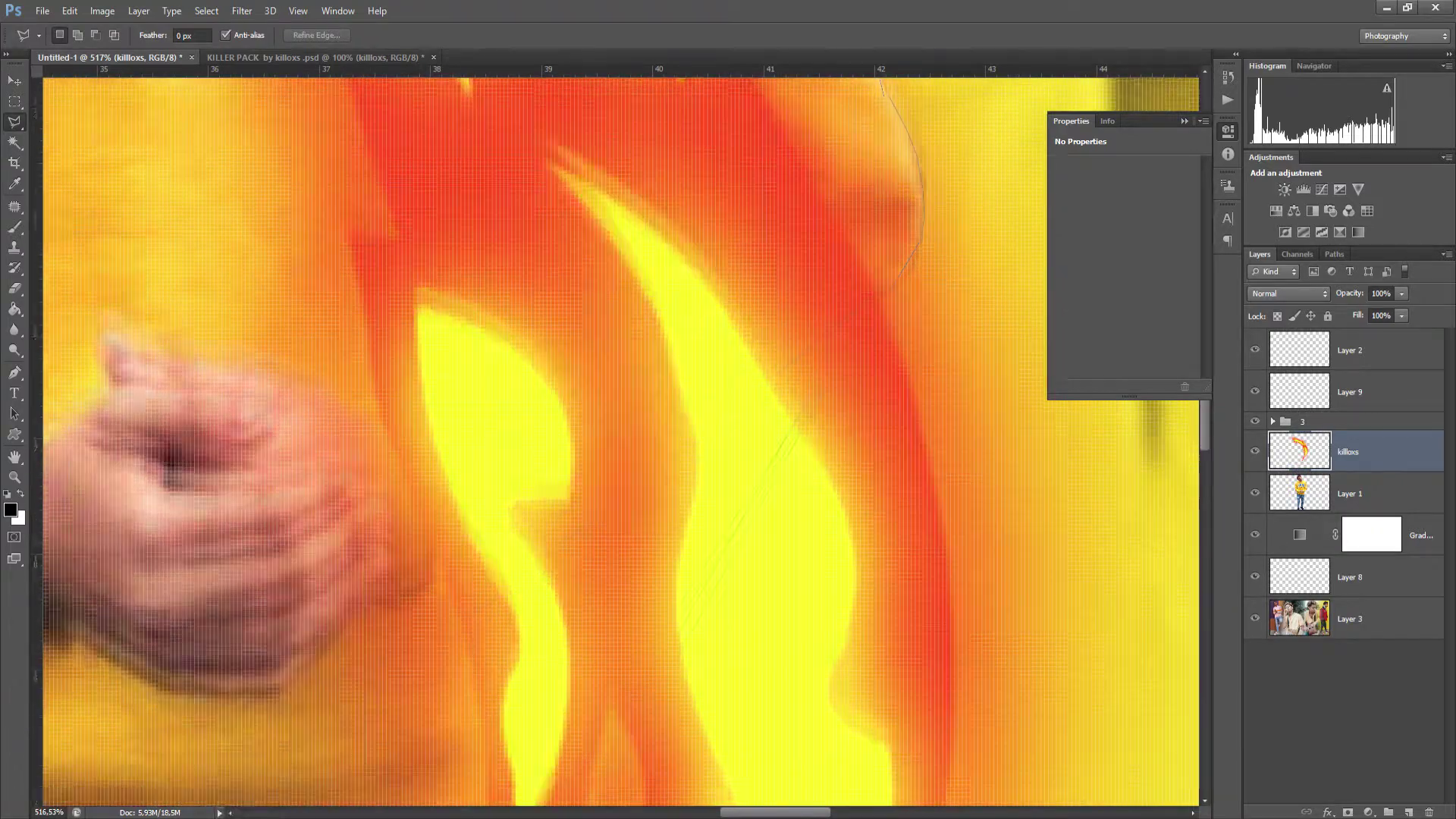
{"action": "scroll", "coordinate": [712, 228], "scroll_direction": "up", "scroll_amount": 5}
{"action": "left_click", "coordinate": [712, 173]}
{"action": "left_click", "coordinate": [252, 273]}
{"action": "double_click", "coordinate": [289, 298]}
{"action": "scroll", "coordinate": [333, 322], "scroll_direction": "down", "scroll_amount": 9}
{"action": "key", "text": "Delete"}
{"action": "key", "text": "ctrl+d"}
Hide the flame to outline the man's hands and forearm with the Polygonal Lasso, show it again and delete the overlapping flame.
{"action": "scroll", "coordinate": [390, 493], "scroll_direction": "up", "scroll_amount": 3}
{"action": "left_click", "coordinate": [1258, 493]}
{"action": "left_click", "coordinate": [1259, 492]}
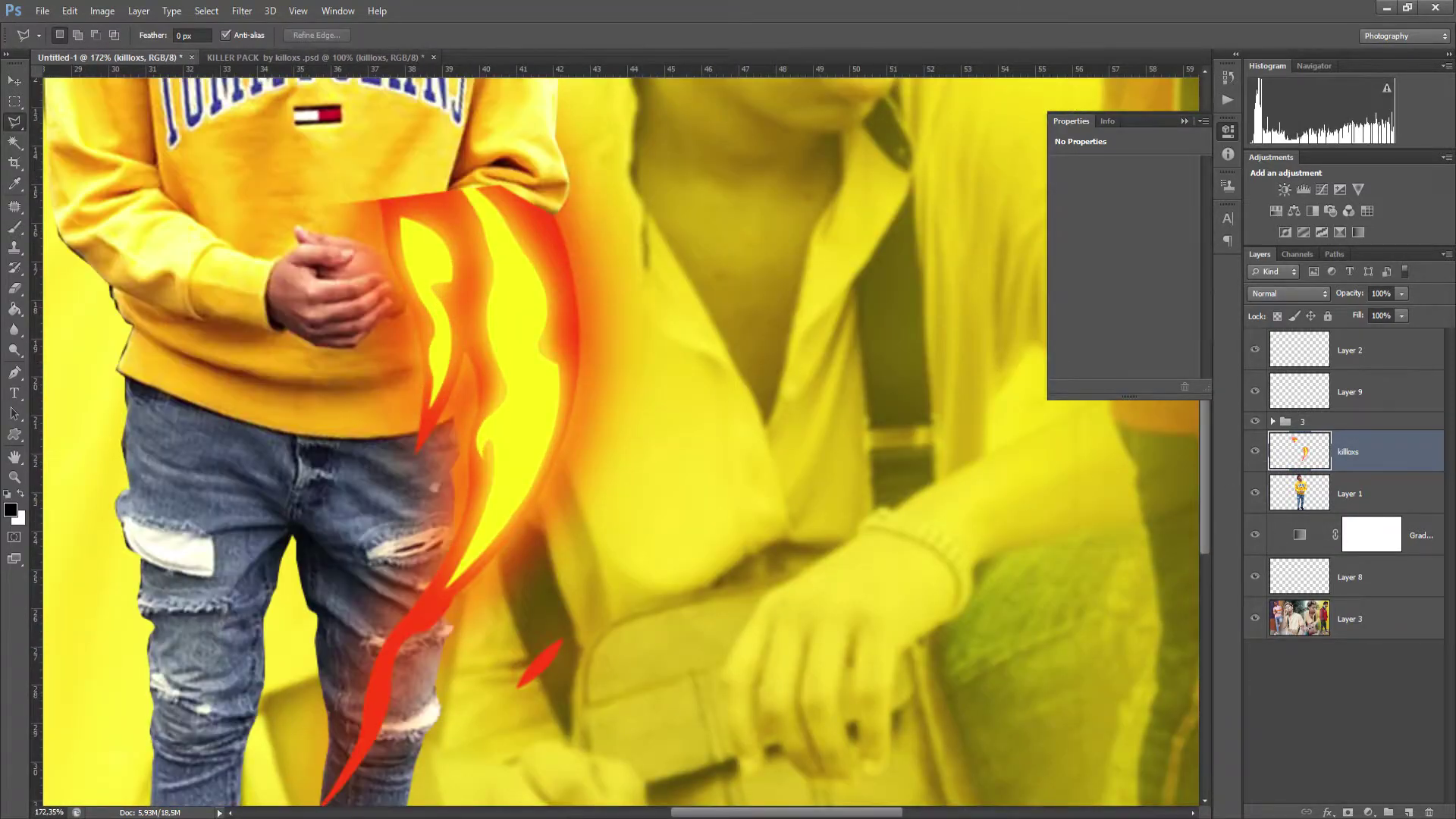
{"action": "scroll", "coordinate": [522, 198], "scroll_direction": "up", "scroll_amount": 2}
{"action": "left_click", "coordinate": [1260, 493]}
{"action": "scroll", "coordinate": [523, 197], "scroll_direction": "up", "scroll_amount": 2}
{"action": "left_click", "coordinate": [1256, 493]}
{"action": "left_click", "coordinate": [1254, 453]}
{"action": "left_click", "coordinate": [582, 231]}
{"action": "left_click", "coordinate": [127, 490]}
{"action": "left_click", "coordinate": [72, 303]}
{"action": "double_click", "coordinate": [323, 120]}
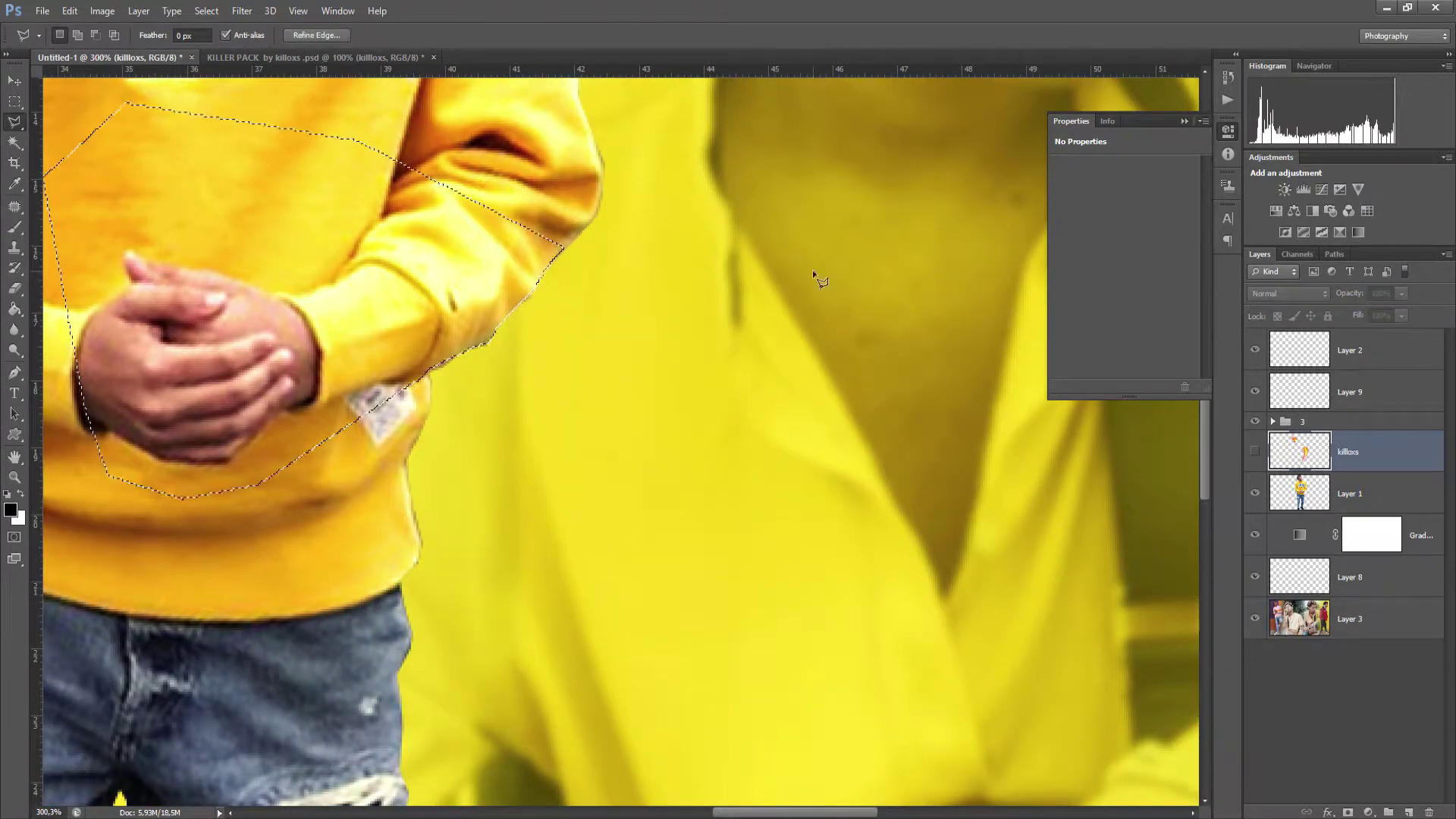
{"action": "left_click", "coordinate": [1255, 451]}
{"action": "key", "text": "Delete"}
{"action": "key", "text": "ctrl+d"}
Cut away the leftover flame overlapping the sweater near the sleeve with another Polygonal Lasso selection and deselect.
{"action": "scroll", "coordinate": [553, 361], "scroll_direction": "up", "scroll_amount": 1}
{"action": "scroll", "coordinate": [554, 361], "scroll_direction": "up", "scroll_amount": 3}
{"action": "left_click", "coordinate": [590, 313]}
{"action": "left_click", "coordinate": [614, 273]}
{"action": "left_click", "coordinate": [501, 143]}
{"action": "left_click", "coordinate": [138, 189]}
{"action": "left_click", "coordinate": [362, 417]}
{"action": "double_click", "coordinate": [537, 359]}
{"action": "key", "text": "Delete"}
{"action": "scroll", "coordinate": [464, 603], "scroll_direction": "down", "scroll_amount": 3}
{"action": "key", "text": "ctrl+d"}
{"action": "scroll", "coordinate": [543, 653], "scroll_direction": "down", "scroll_amount": 8}
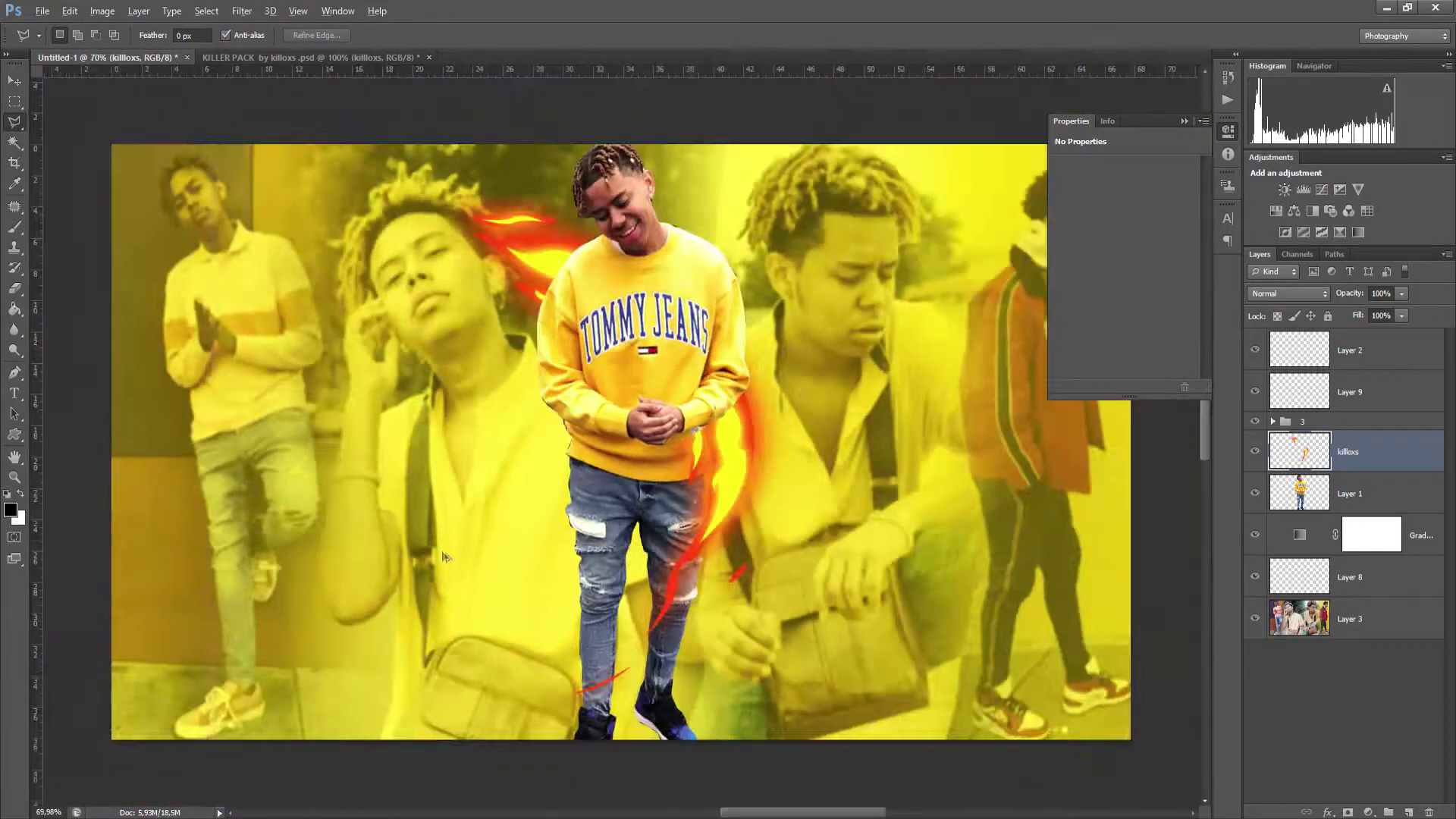
Hide the flame layer and trace a closed Pen path along the man's hip, sweater hem and sleeve edge, enclosing the sweater area.
{"action": "scroll", "coordinate": [716, 458], "scroll_direction": "up", "scroll_amount": 5}
{"action": "scroll", "coordinate": [921, 455], "scroll_direction": "up", "scroll_amount": 1}
{"action": "left_click", "coordinate": [1257, 451]}
{"action": "scroll", "coordinate": [711, 555], "scroll_direction": "up", "scroll_amount": 1}
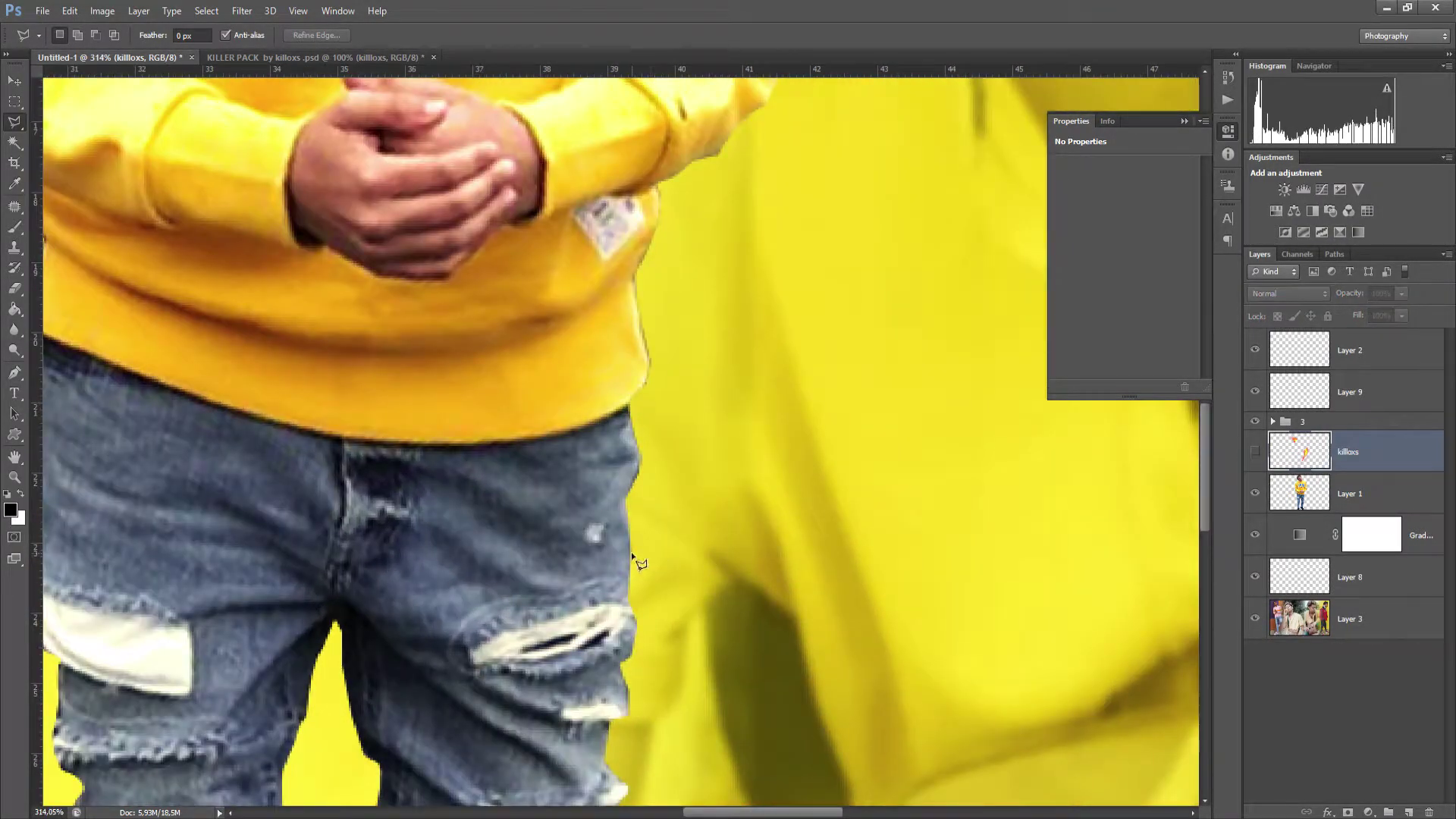
{"action": "key", "text": "p"}
{"action": "left_click", "coordinate": [630, 558]}
{"action": "left_click", "coordinate": [630, 527]}
{"action": "left_click", "coordinate": [623, 503]}
{"action": "left_click", "coordinate": [633, 492]}
{"action": "left_click", "coordinate": [639, 463]}
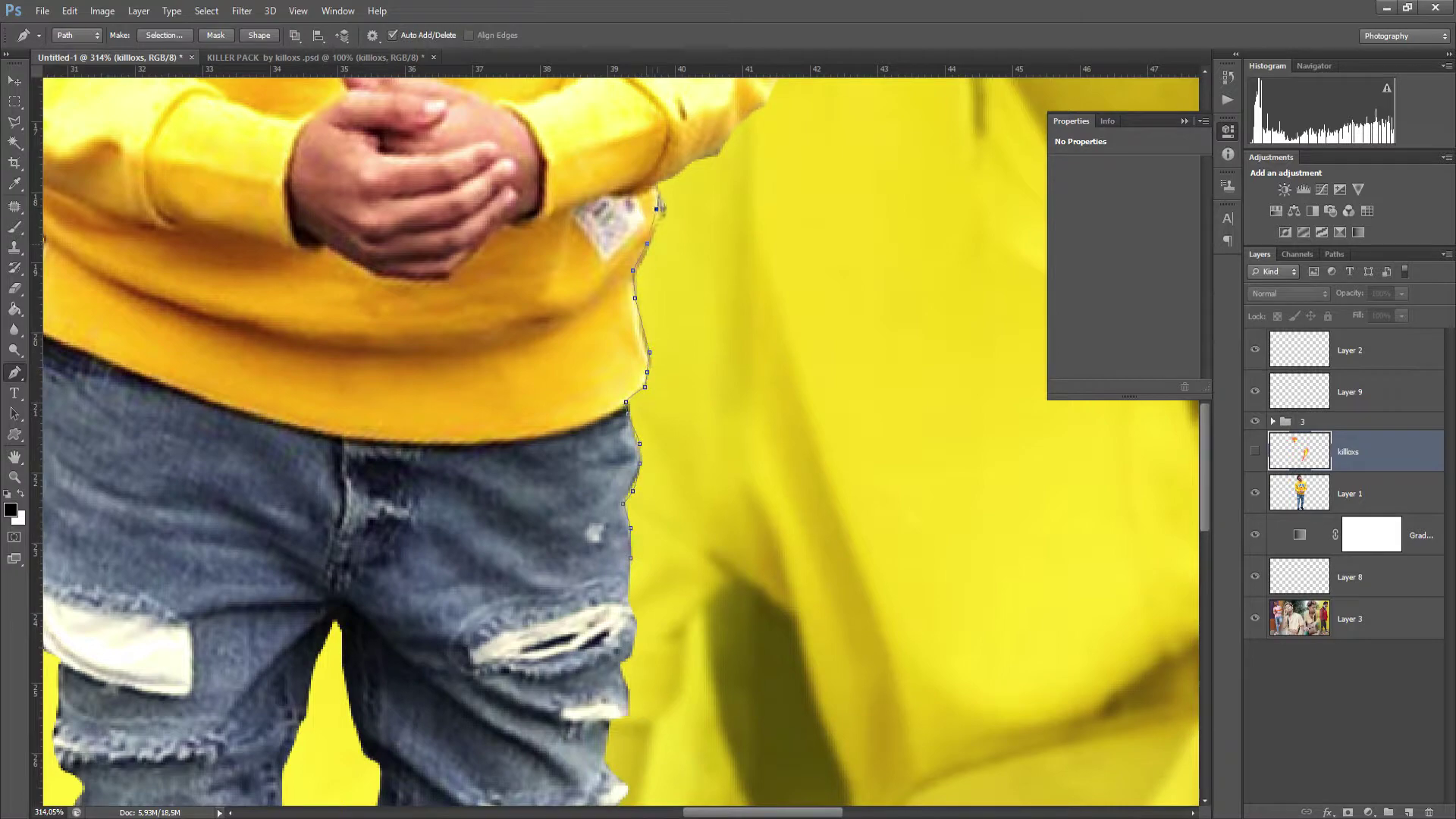
{"action": "scroll", "coordinate": [764, 112], "scroll_direction": "up", "scroll_amount": 3}
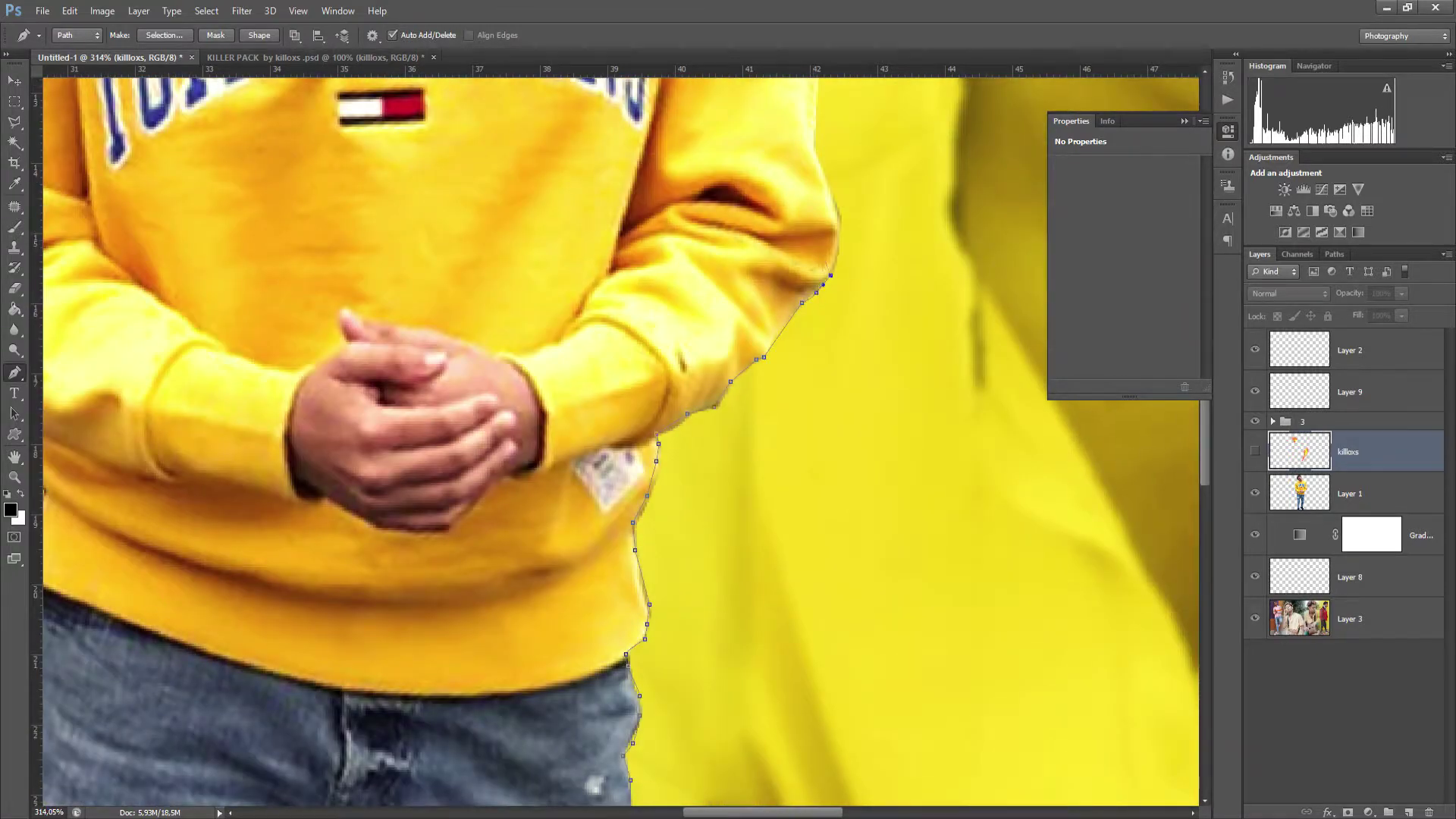
{"action": "scroll", "coordinate": [765, 112], "scroll_direction": "down", "scroll_amount": 5}
{"action": "scroll", "coordinate": [576, 424], "scroll_direction": "down", "scroll_amount": 8}
{"action": "scroll", "coordinate": [697, 504], "scroll_direction": "up", "scroll_amount": 6}
{"action": "left_click", "coordinate": [708, 466]}
Convert the path to a selection, show the flame layer again, delete the flame overlapping the sweater and deselect.
{"action": "right_click", "coordinate": [581, 329]}
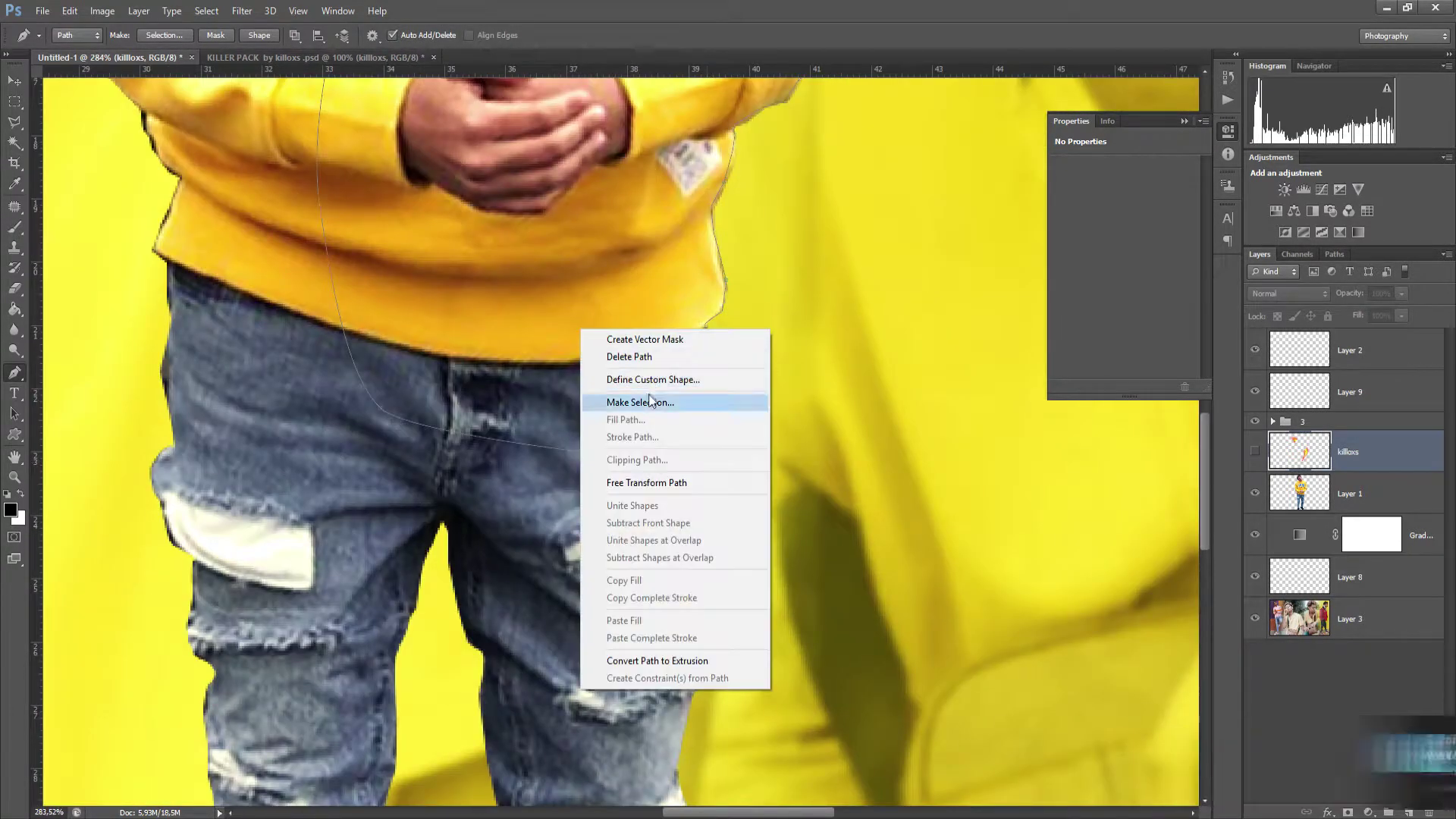
{"action": "left_click", "coordinate": [651, 402]}
{"action": "key", "text": "Return"}
{"action": "left_click", "coordinate": [1255, 452]}
{"action": "scroll", "coordinate": [819, 426], "scroll_direction": "down", "scroll_amount": 4}
{"action": "key", "text": "Delete"}
{"action": "right_click", "coordinate": [746, 373]}
{"action": "left_click", "coordinate": [716, 348]}
{"action": "key", "text": "m"}
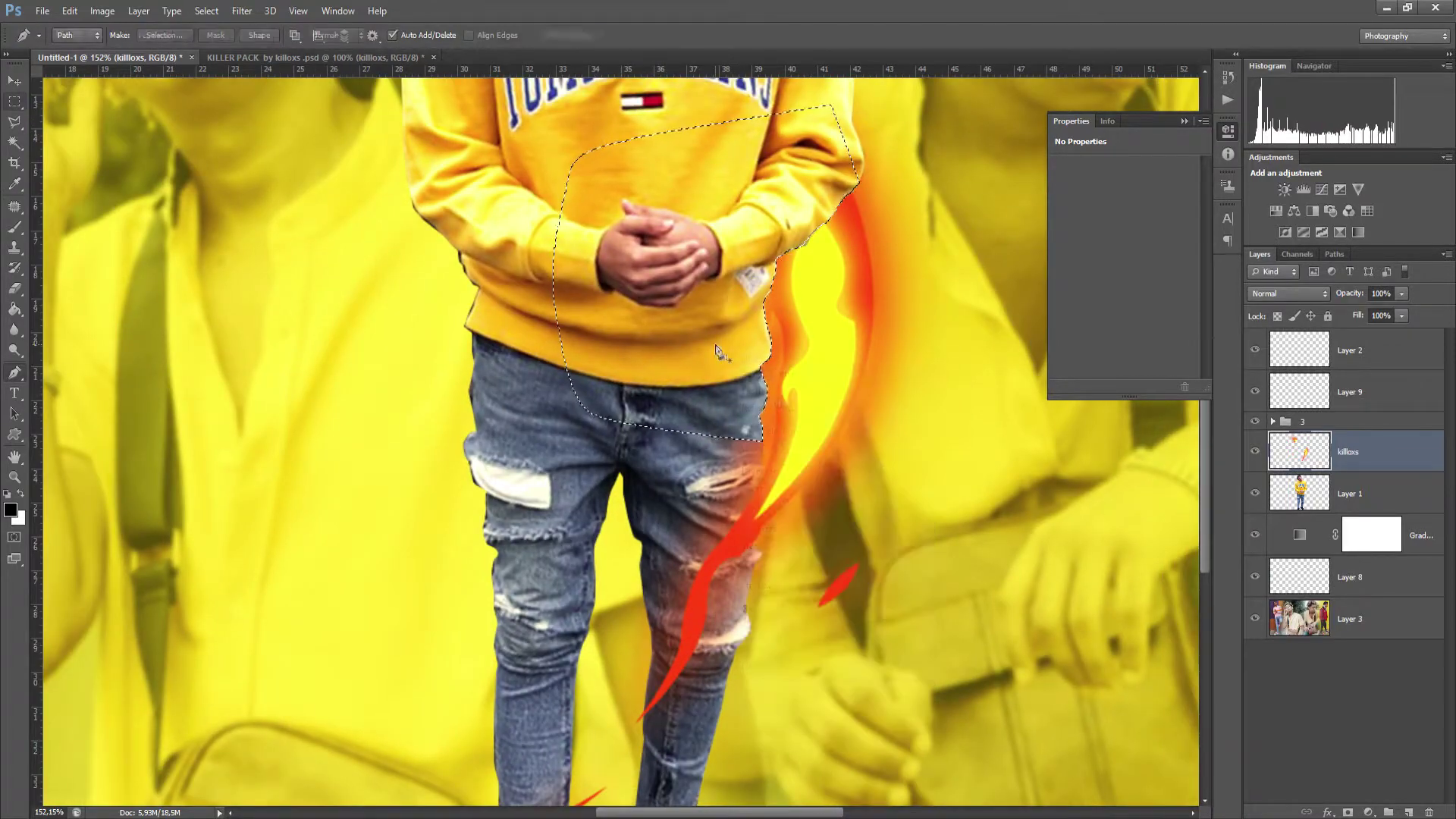
{"action": "key", "text": "m"}
{"action": "key", "text": "ctrl+d"}
{"action": "key", "text": "ctrl+0"}
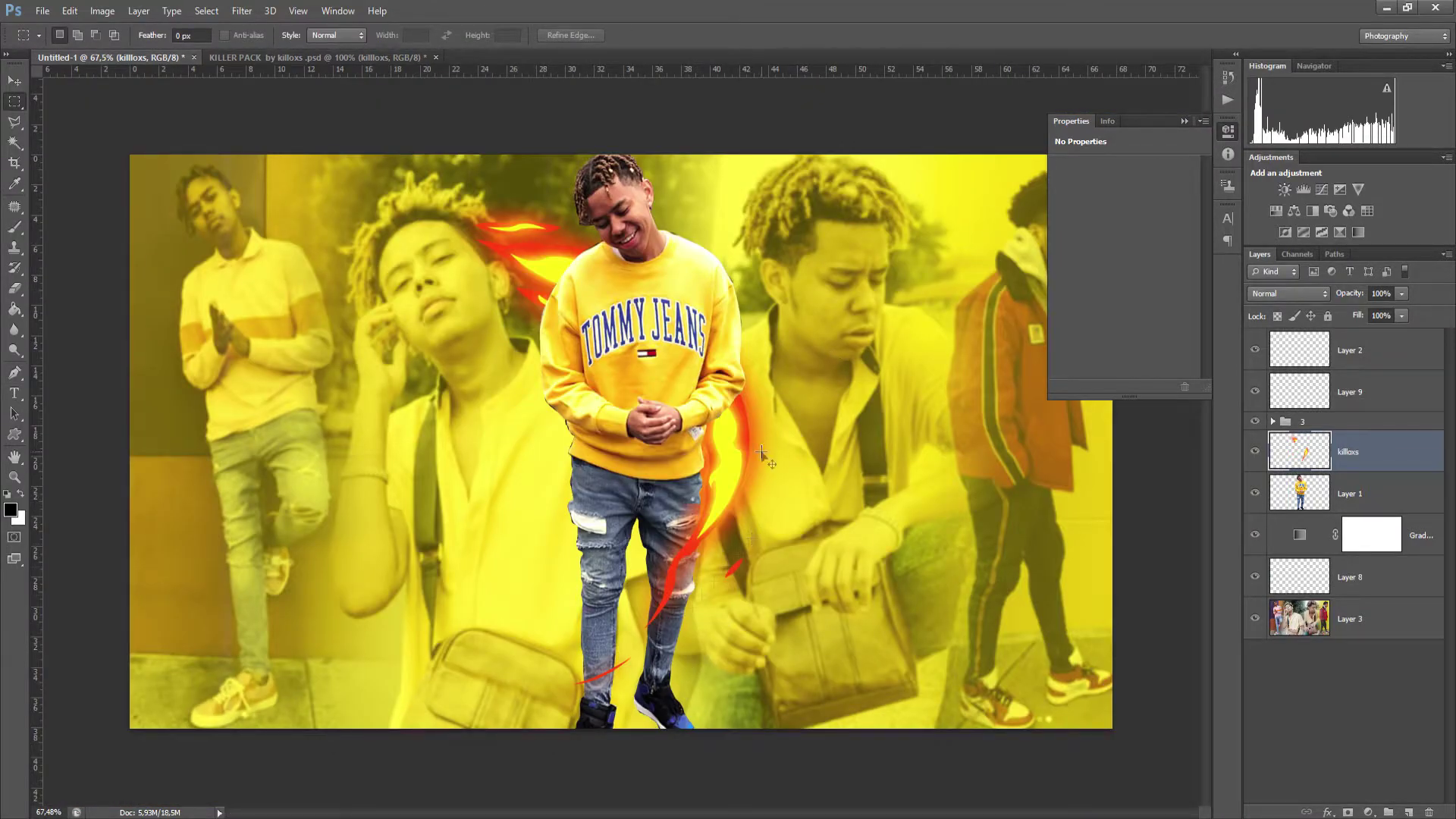
Sample the flame's red as the foreground colour and add a new layer above the flame for brush painting.
{"action": "scroll", "coordinate": [761, 452], "scroll_direction": "up", "scroll_amount": 3}
{"action": "scroll", "coordinate": [761, 452], "scroll_direction": "down", "scroll_amount": 4}
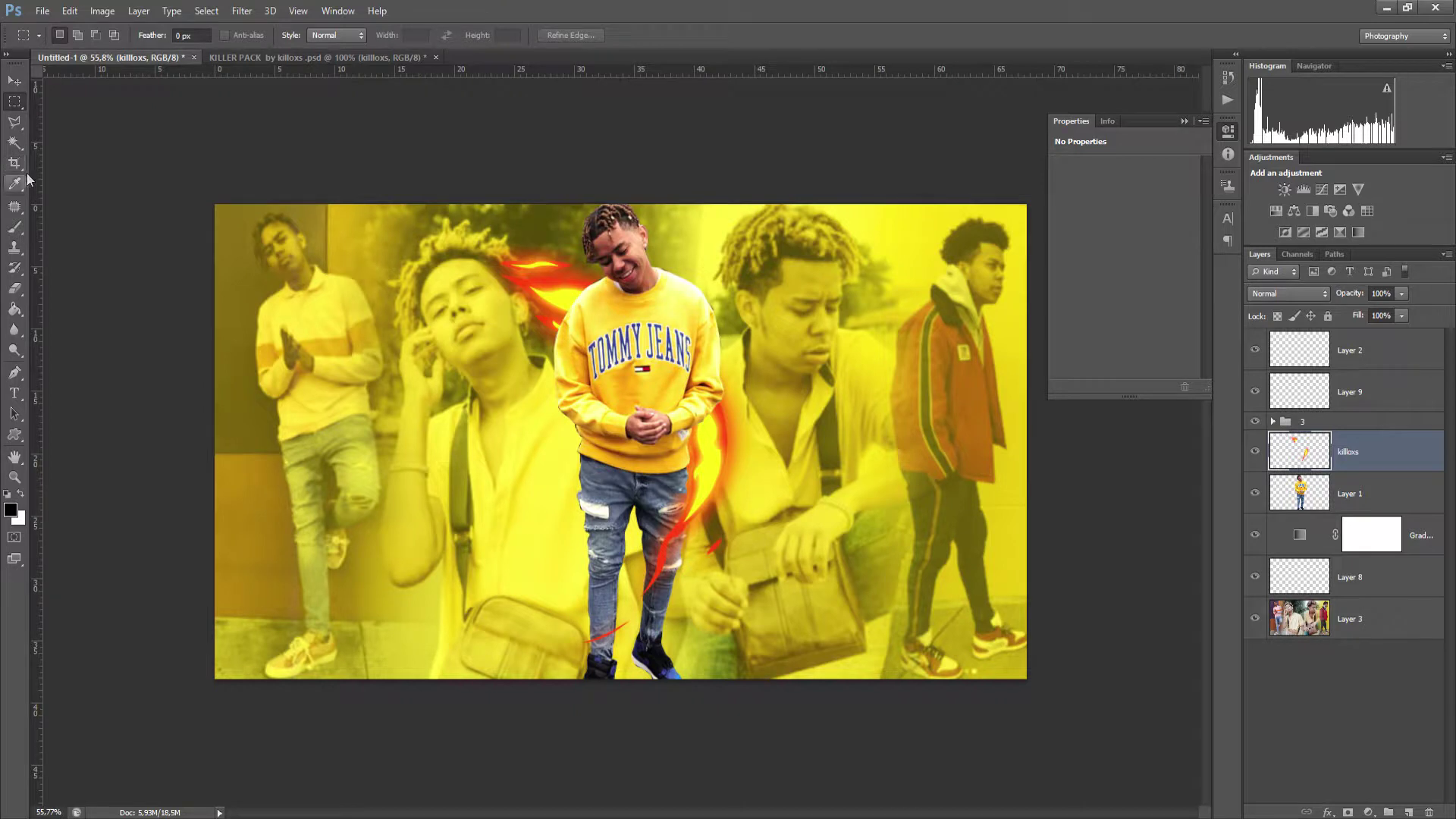
{"action": "left_click", "coordinate": [15, 184]}
{"action": "left_click", "coordinate": [552, 281]}
{"action": "left_click", "coordinate": [10, 511]}
{"action": "left_click", "coordinate": [1046, 116]}
{"action": "left_click", "coordinate": [1408, 812]}
{"action": "key", "text": "b"}
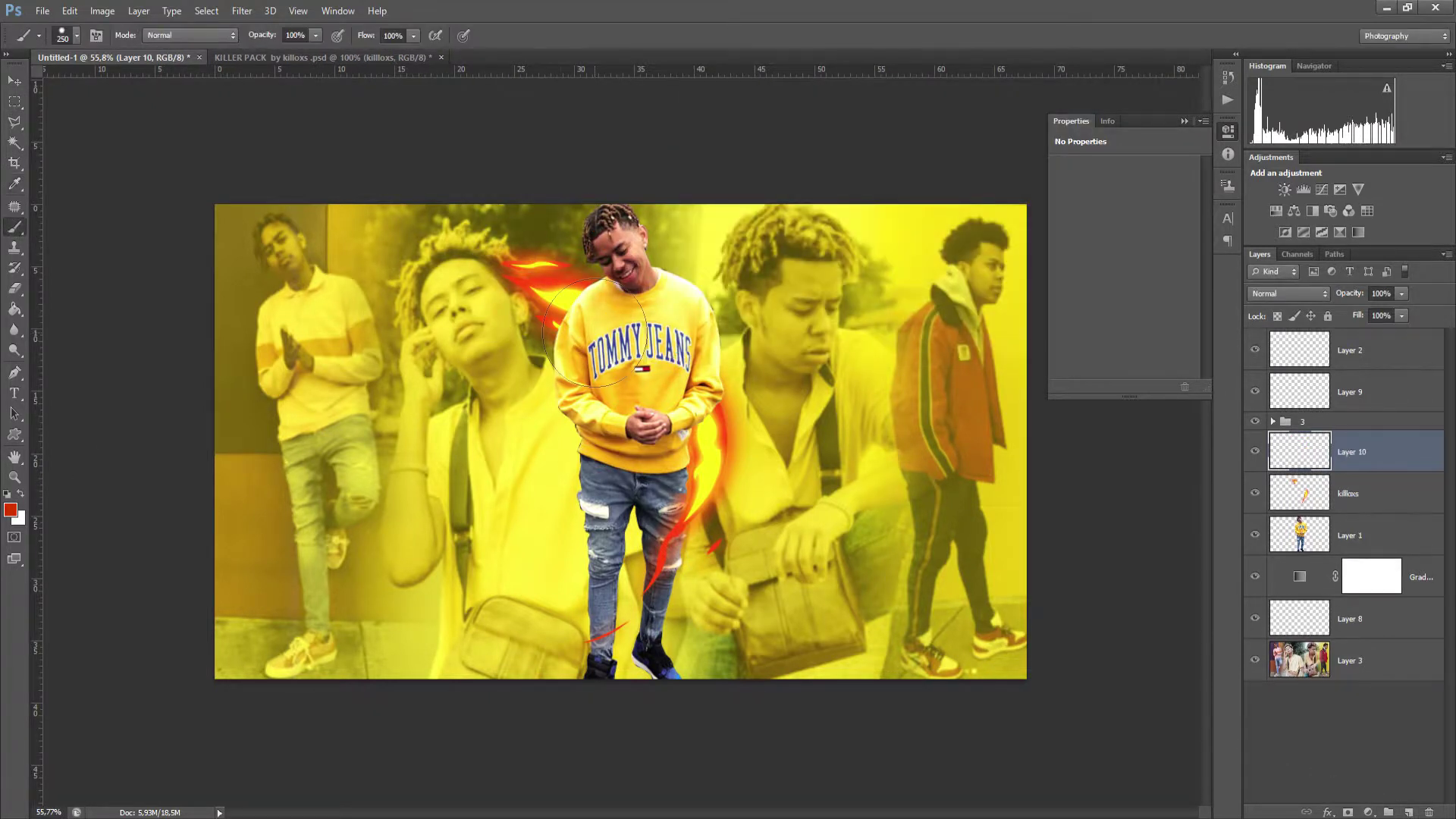
Paint a broad, soft red brush stroke at size 250 over the flame, from beside the man's head down to his legs.
{"action": "left_click_drag", "start_coordinate": [544, 282], "coordinate": [649, 363]}
{"action": "key", "text": "ctrl+z"}
{"action": "right_click", "coordinate": [655, 380]}
{"action": "left_click_drag", "start_coordinate": [710, 457], "coordinate": [681, 458]}
{"action": "key", "text": "bracketright"}
{"action": "key", "text": "bracketright"}
{"action": "mouse_move", "coordinate": [542, 282]}
{"action": "left_mouse_down"}
{"action": "mouse_move", "coordinate": [653, 354]}
{"action": "mouse_move", "coordinate": [619, 628]}
{"action": "left_mouse_up"}
{"action": "key", "text": "ctrl+z"}
{"action": "mouse_move", "coordinate": [524, 273]}
{"action": "left_mouse_down"}
{"action": "mouse_move", "coordinate": [686, 391]}
{"action": "mouse_move", "coordinate": [668, 592]}
{"action": "left_mouse_up"}
Set the red stroke layer's blend mode to Linear Dodge (Add) and its opacity to 70%.
{"action": "left_click", "coordinate": [1287, 293]}
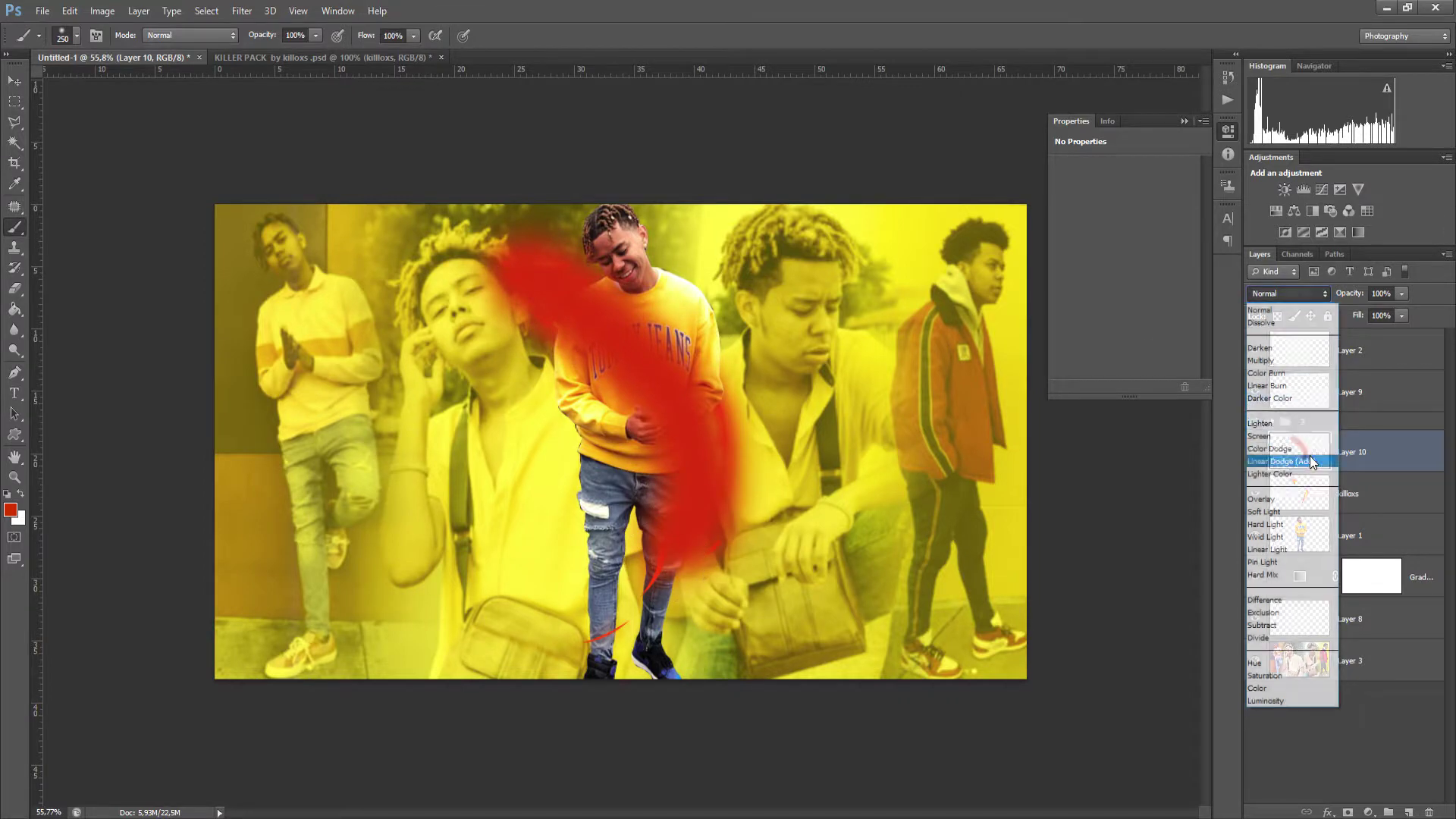
{"action": "left_click", "coordinate": [1292, 459]}
{"action": "left_click", "coordinate": [1402, 315]}
{"action": "left_click_drag", "start_coordinate": [1401, 332], "coordinate": [1377, 309]}
{"action": "left_click", "coordinate": [1402, 294]}
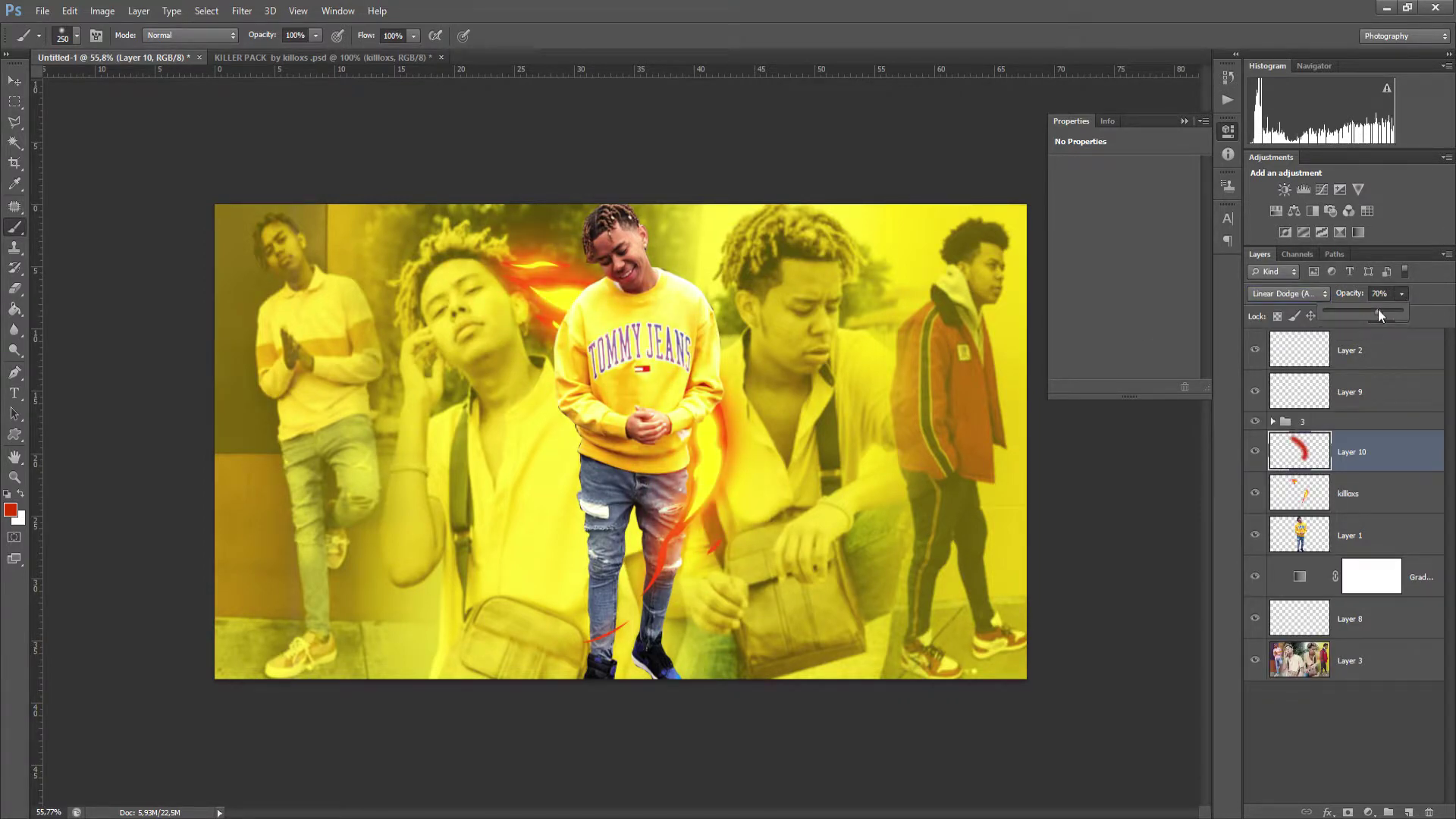
Lower the red glow layer's opacity to 47%.
{"action": "left_click", "coordinate": [16, 103]}
{"action": "scroll", "coordinate": [752, 408], "scroll_direction": "up", "scroll_amount": 6}
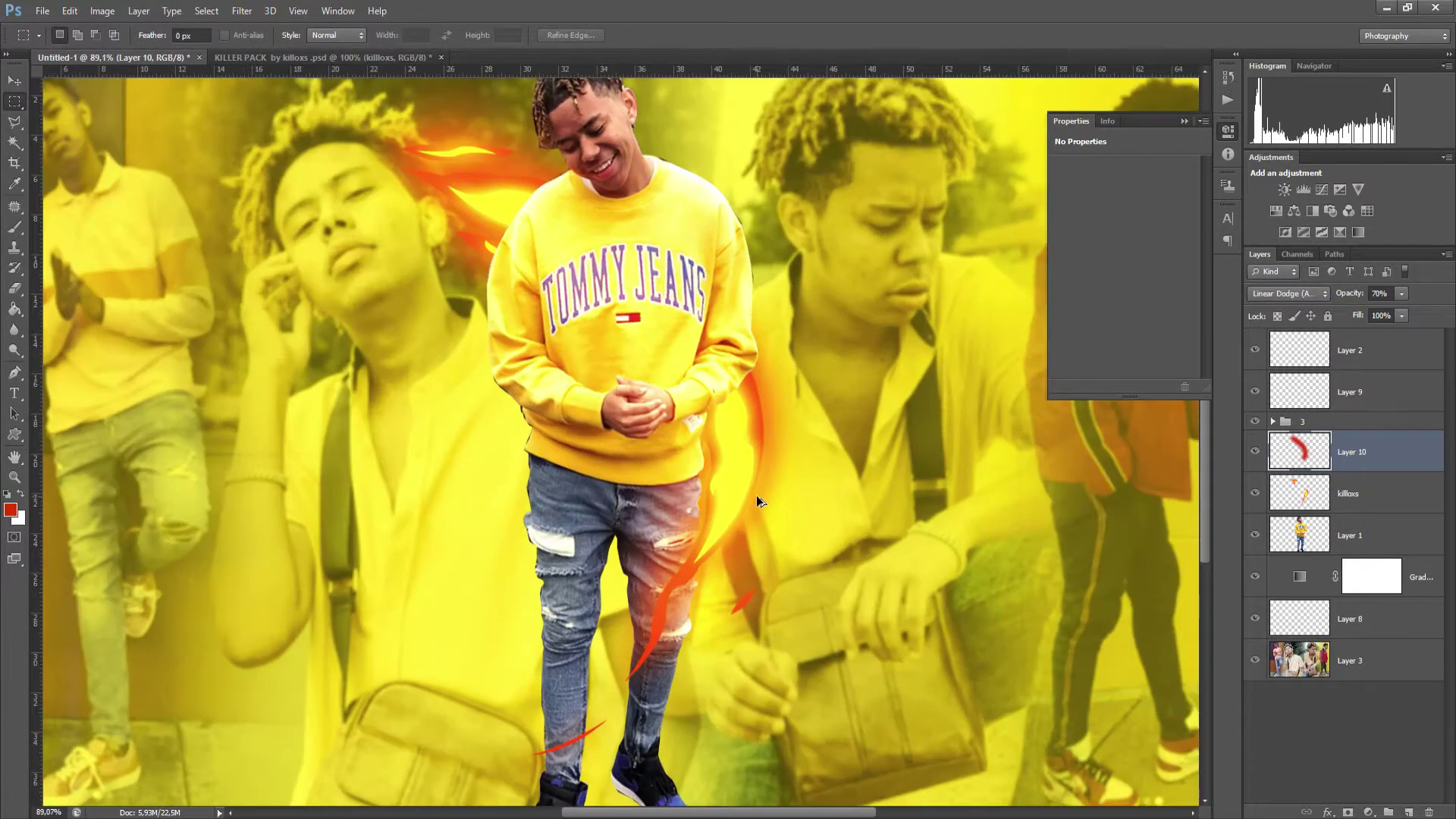
{"action": "scroll", "coordinate": [760, 500], "scroll_direction": "down", "scroll_amount": 3}
{"action": "left_click", "coordinate": [1401, 294]}
{"action": "left_click_drag", "start_coordinate": [1402, 312], "coordinate": [1385, 311]}
{"action": "left_click", "coordinate": [1402, 294]}
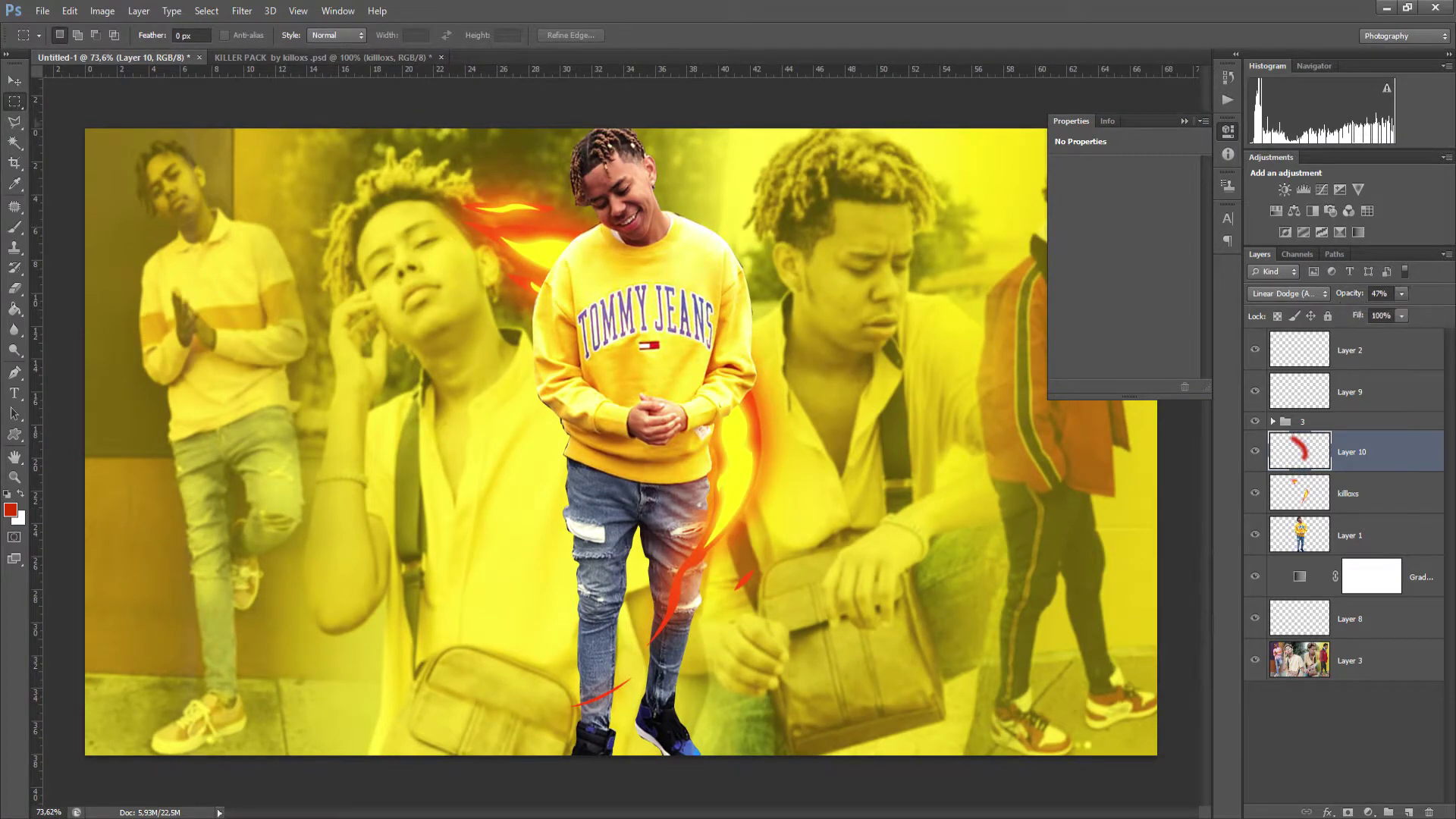
Sample yellow from the background and adjust the foreground colour to a bright, saturated yellow for the brush.
{"action": "left_click", "coordinate": [15, 184]}
{"action": "left_click", "coordinate": [346, 264]}
{"action": "left_click", "coordinate": [465, 381]}
{"action": "left_click", "coordinate": [15, 228]}
{"action": "scroll", "coordinate": [556, 519], "scroll_direction": "down", "scroll_amount": 6}
{"action": "left_click", "coordinate": [11, 511]}
{"action": "double_click", "coordinate": [957, 280]}
{"action": "left_click", "coordinate": [1046, 114]}
{"action": "left_click", "coordinate": [12, 511]}
{"action": "left_click", "coordinate": [878, 126]}
{"action": "left_click", "coordinate": [1046, 114]}
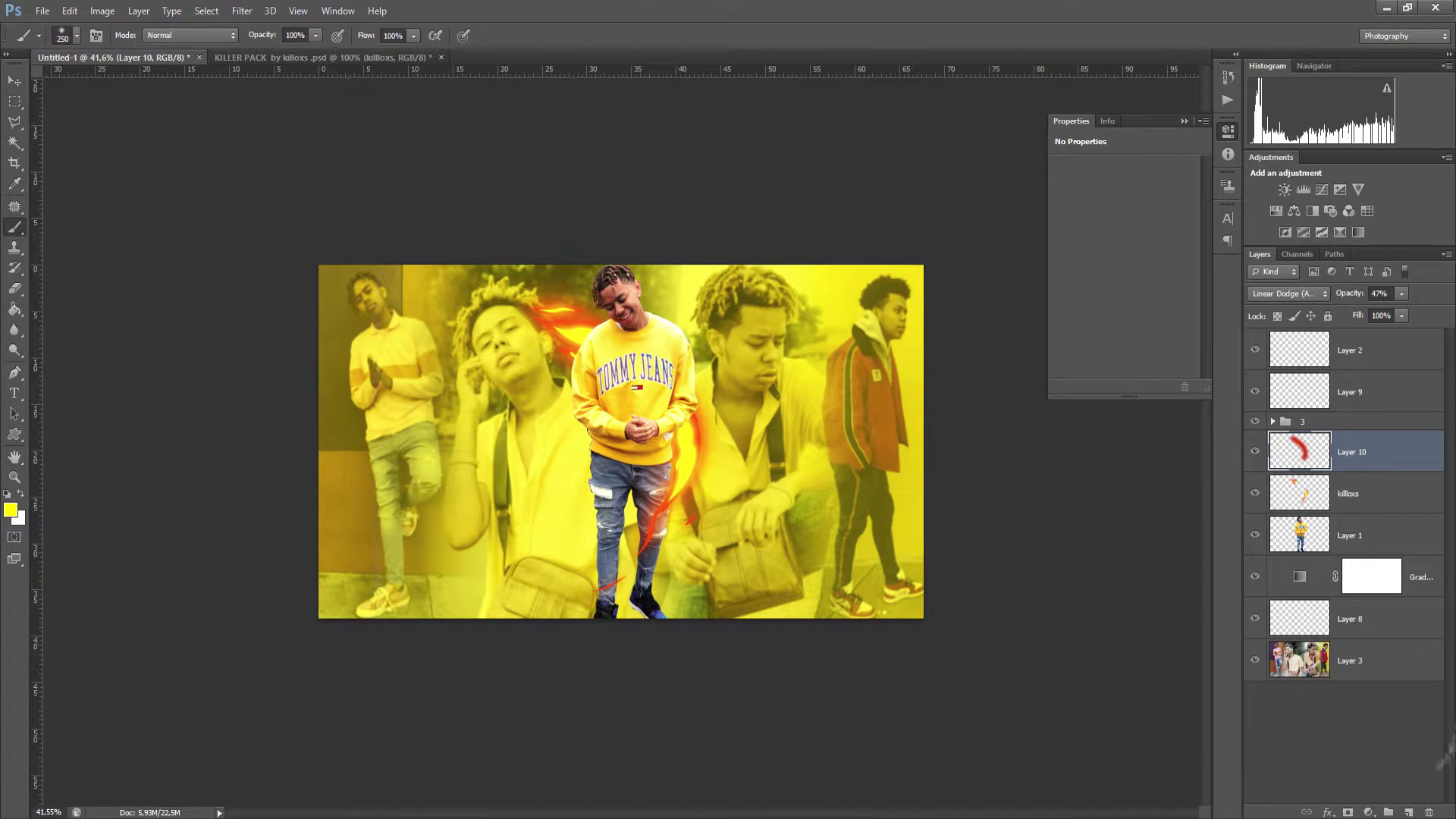
Add a new layer and paint soft yellow spots at brush size 300 over the left corners, right side and upper background.
{"action": "left_click", "coordinate": [1409, 812]}
{"action": "key", "text": "bracketright"}
{"action": "key", "text": "bracketright"}
{"action": "key", "text": "bracketright"}
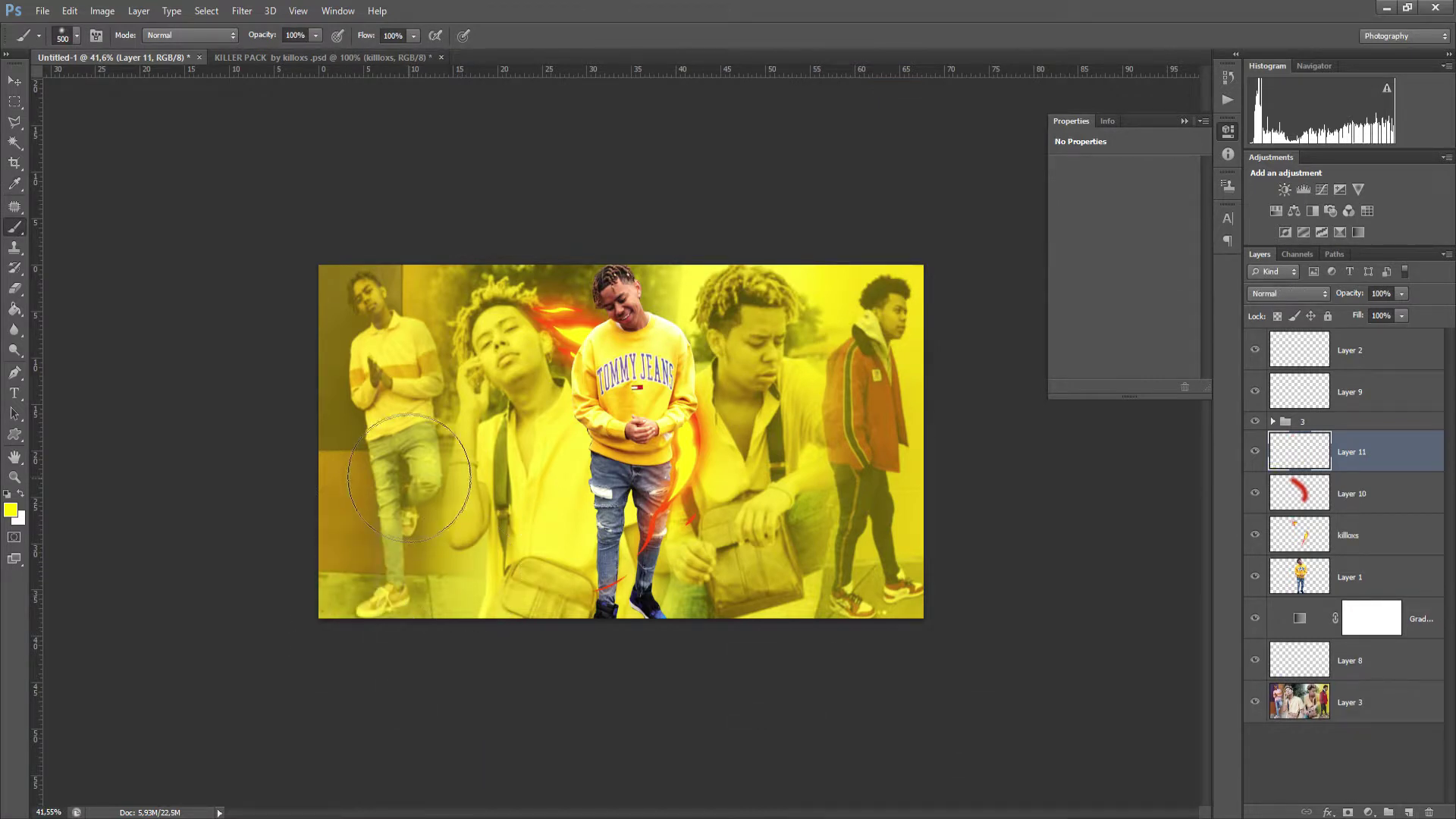
{"action": "key", "text": "bracketleft"}
{"action": "key", "text": "bracketleft"}
{"action": "left_click", "coordinate": [369, 301]}
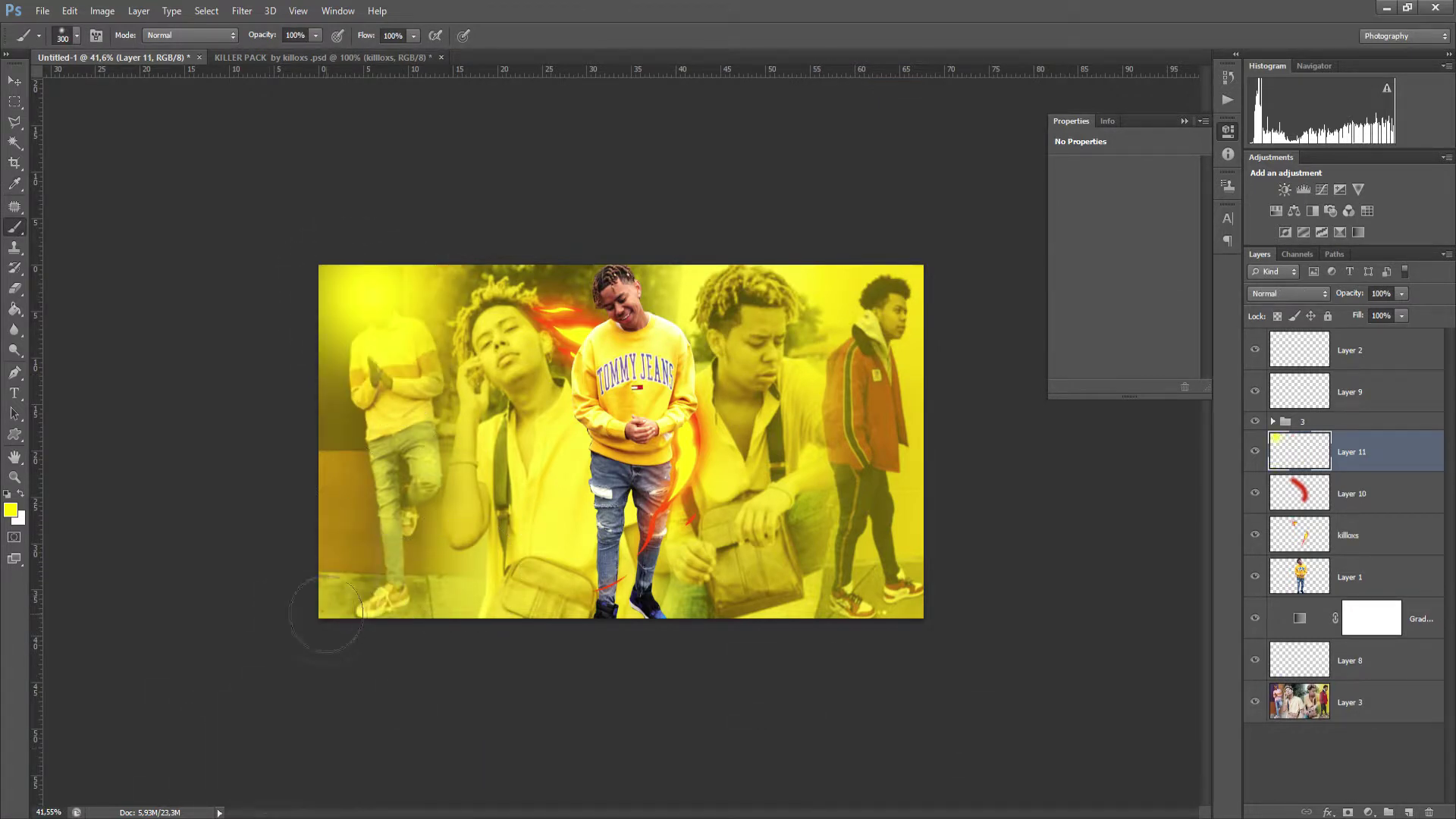
{"action": "left_click", "coordinate": [334, 609]}
{"action": "left_click", "coordinate": [885, 329]}
{"action": "left_click_drag", "start_coordinate": [872, 408], "coordinate": [878, 513]}
{"action": "left_click", "coordinate": [752, 291]}
Set the yellow paint layer's blend mode to Linear Dodge (Add) and its opacity to 47%.
{"action": "left_click", "coordinate": [1289, 293]}
{"action": "left_click", "coordinate": [1298, 460]}
{"action": "left_click", "coordinate": [1401, 293]}
{"action": "left_click_drag", "start_coordinate": [1402, 307], "coordinate": [1360, 316]}
{"action": "left_click", "coordinate": [15, 102]}
{"action": "scroll", "coordinate": [584, 415], "scroll_direction": "up", "scroll_amount": 1}
{"action": "scroll", "coordinate": [584, 419], "scroll_direction": "up", "scroll_amount": 2}
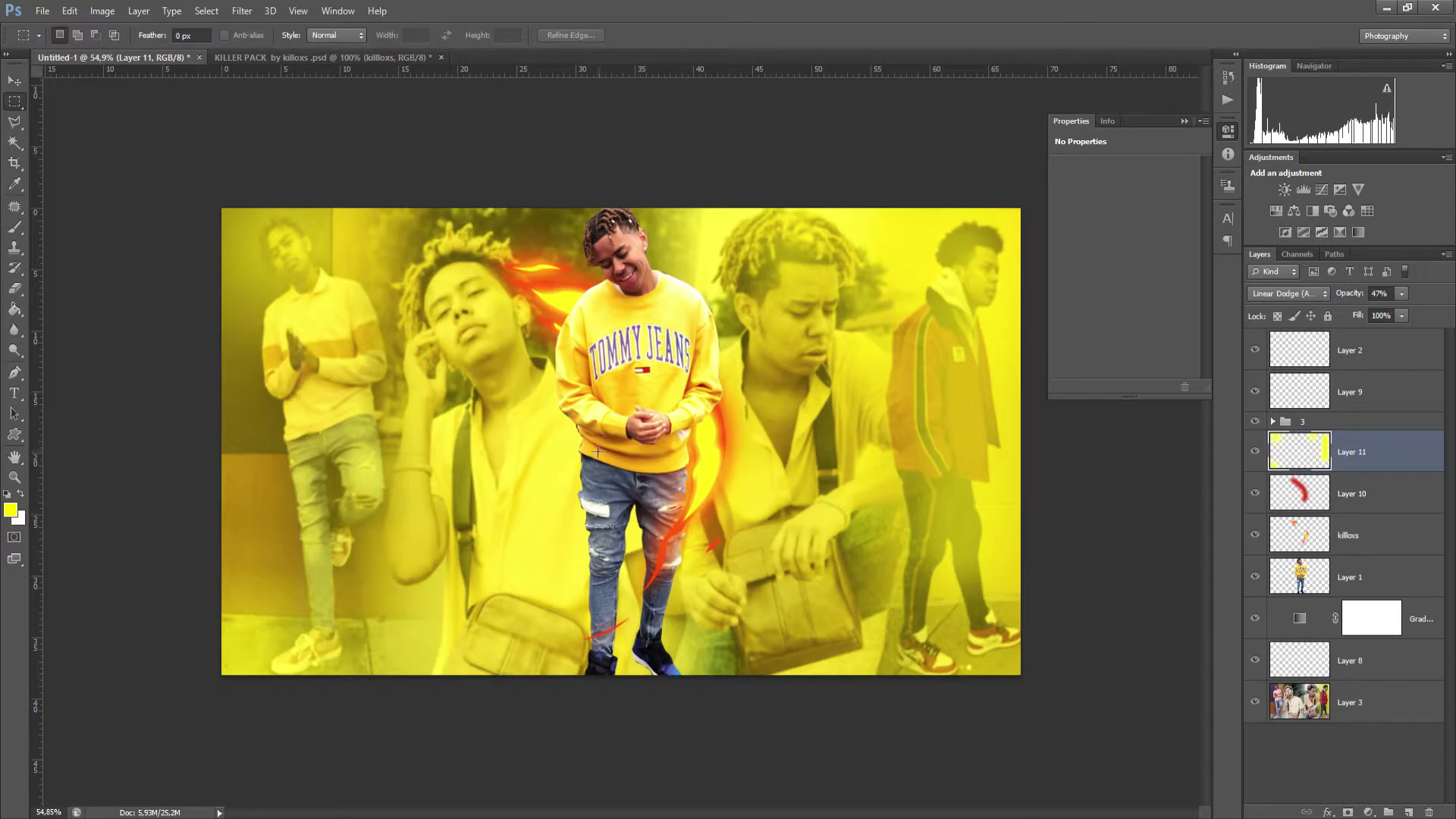
{"action": "scroll", "coordinate": [584, 420], "scroll_direction": "down", "scroll_amount": 2}
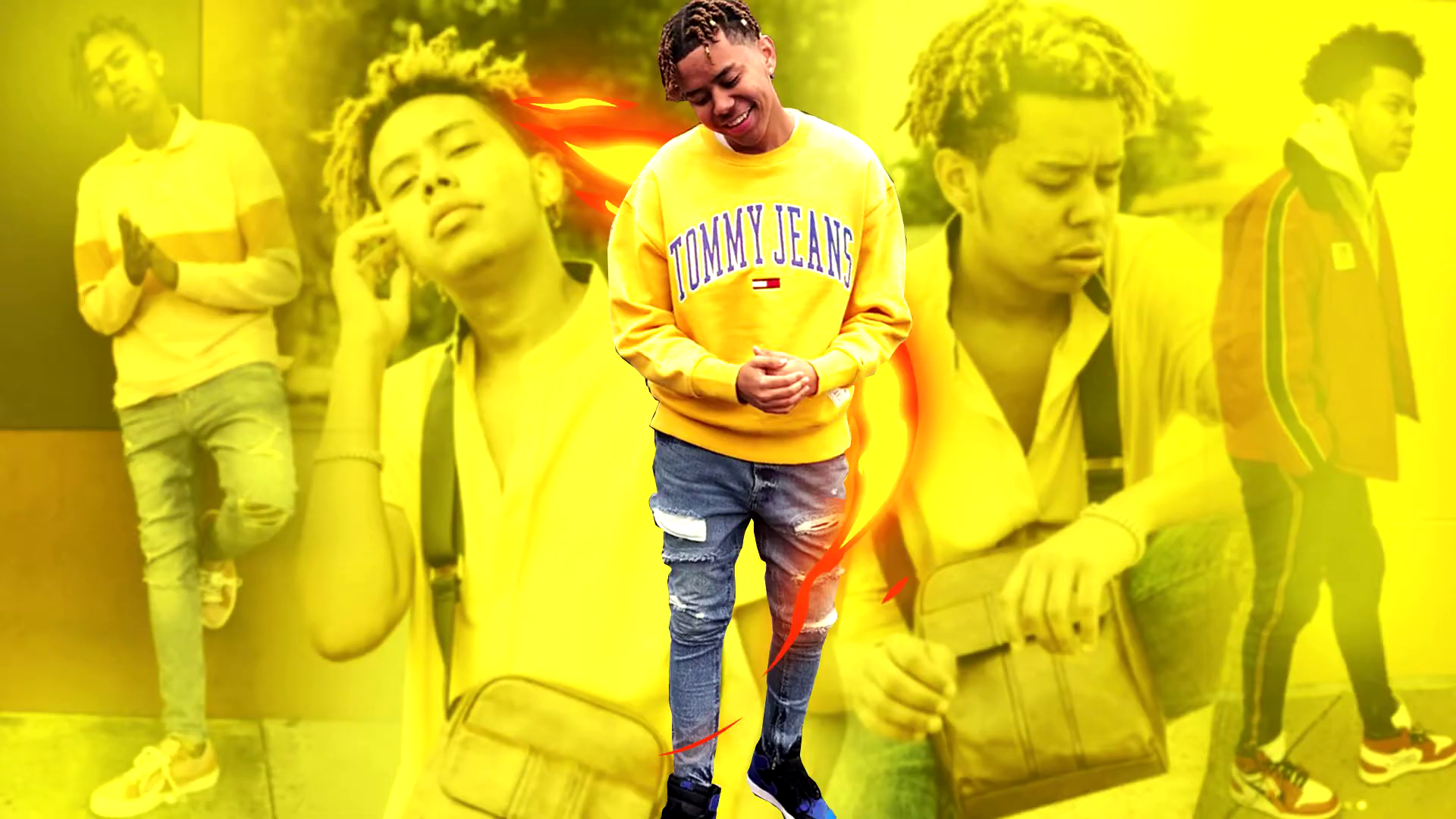